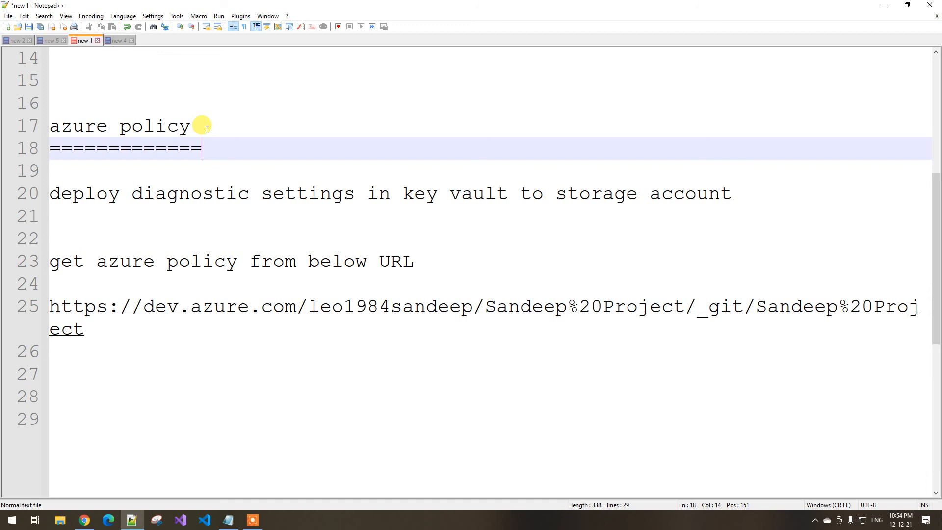
- Review the note about an Azure policy that deploys diagnostic settings in key vault to a storage account
left_click(75, 194)
left_click(317, 195)
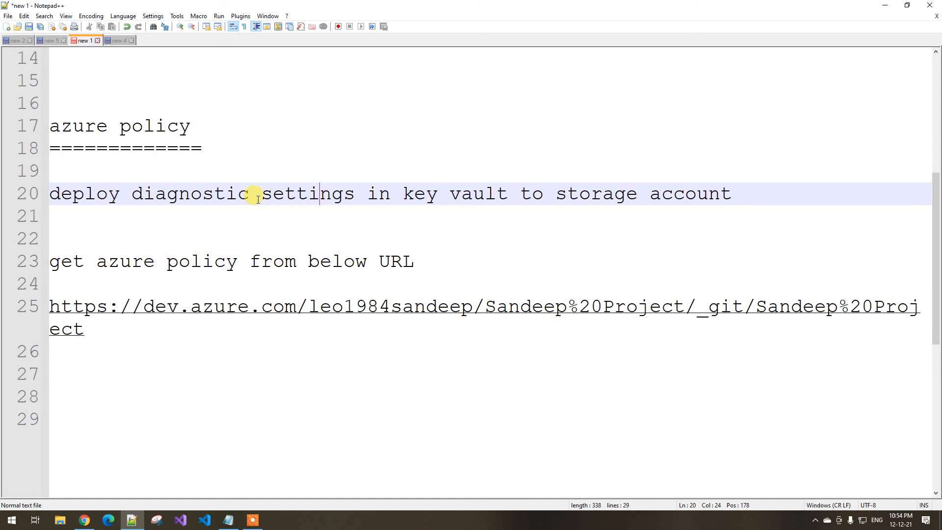
left_click(212, 207)
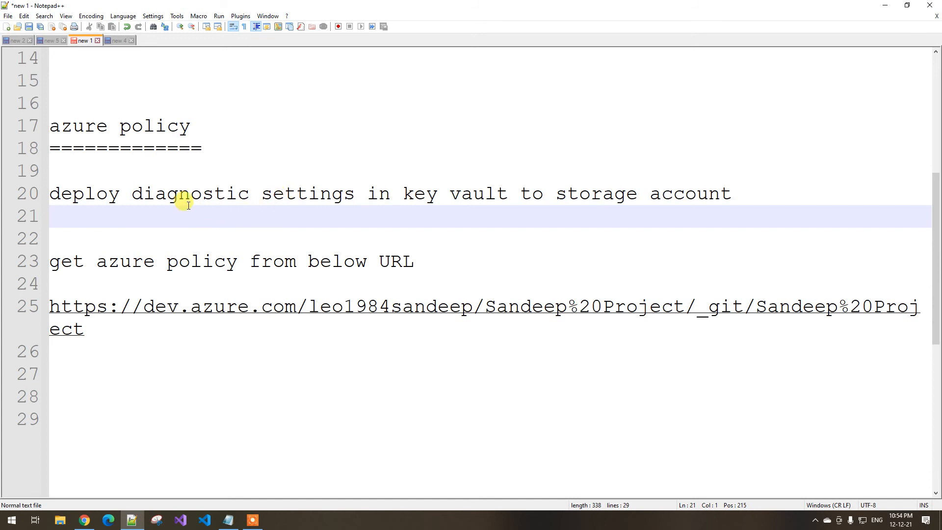
left_click_drag(155, 198, 296, 196)
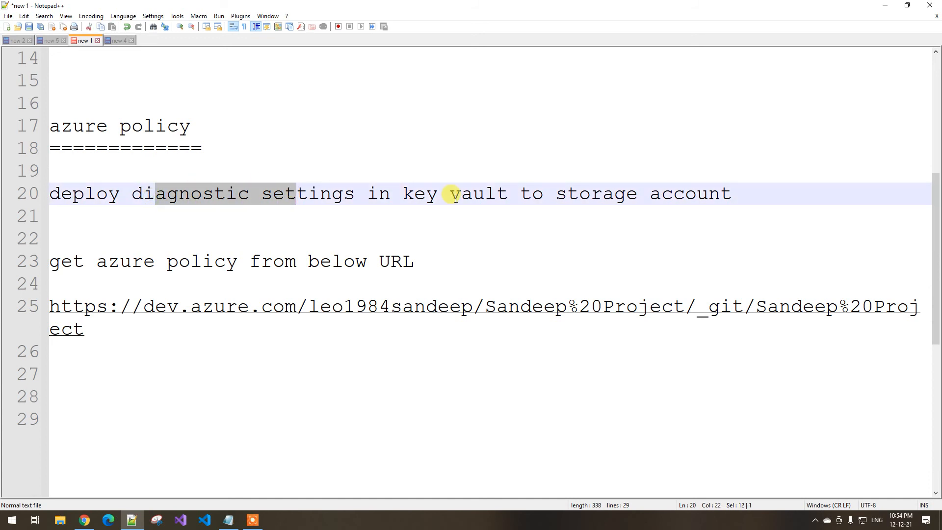
left_click(454, 198)
left_click_drag(507, 196, 414, 196)
left_click(223, 195)
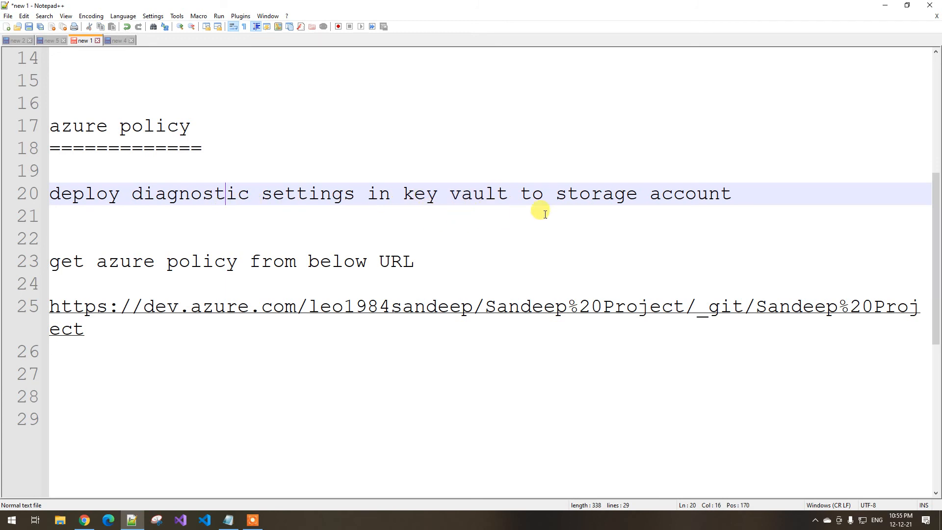
left_click_drag(561, 192, 661, 194)
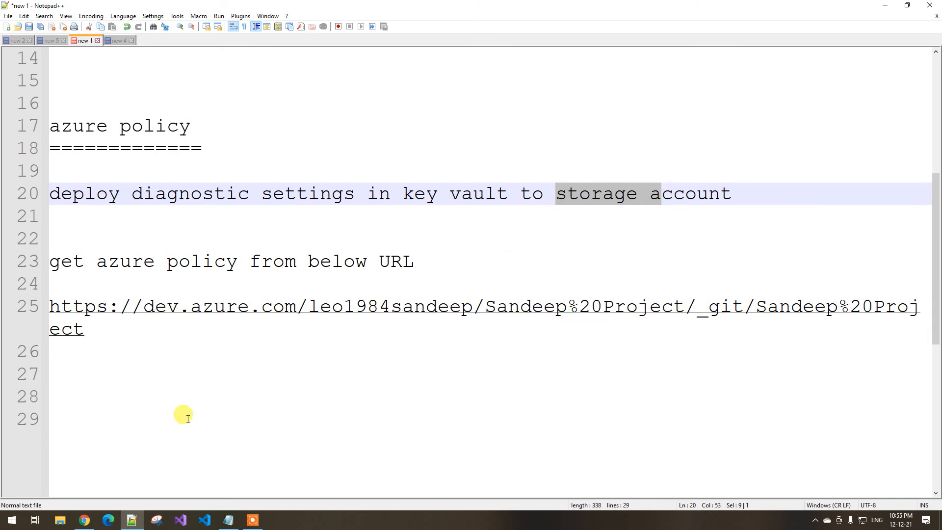
- Switch to the Azure portal in Chrome and change the active directory to SAMALSONS
left_click(84, 519)
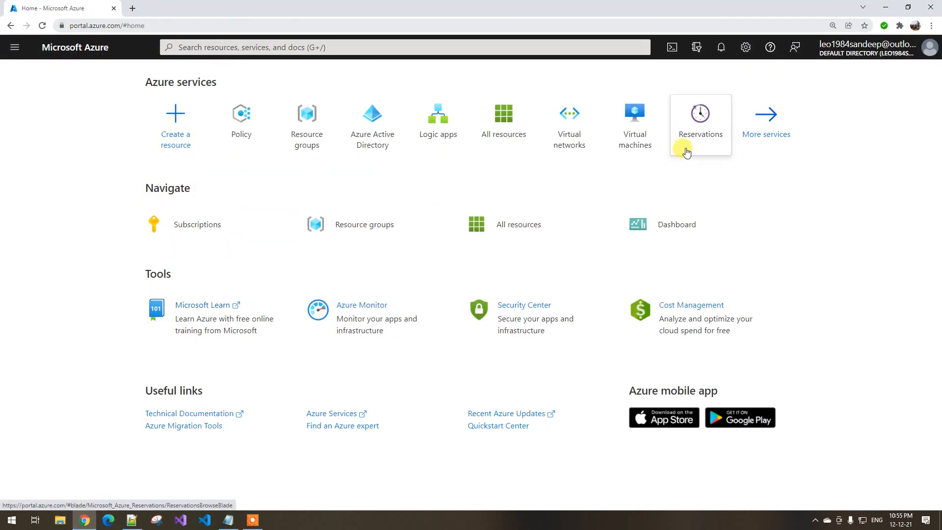
left_click(706, 57)
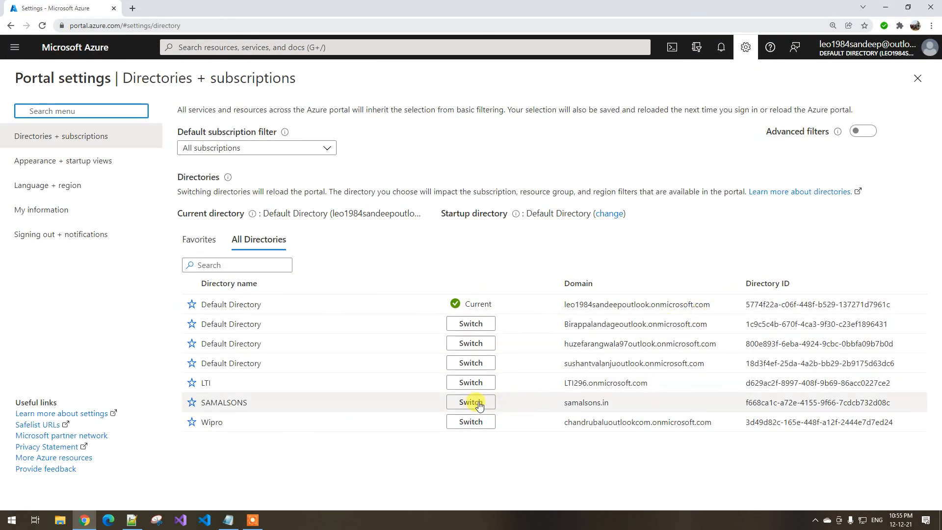
left_click(478, 403)
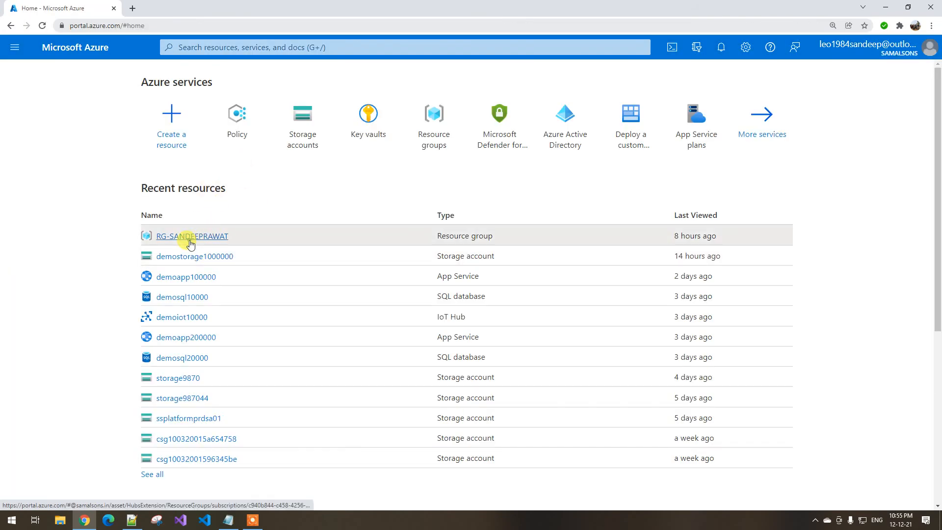
- Open the key vault demokeyvault100000 from the most recently viewed resource group and show its diagnostic settings
left_click(191, 238)
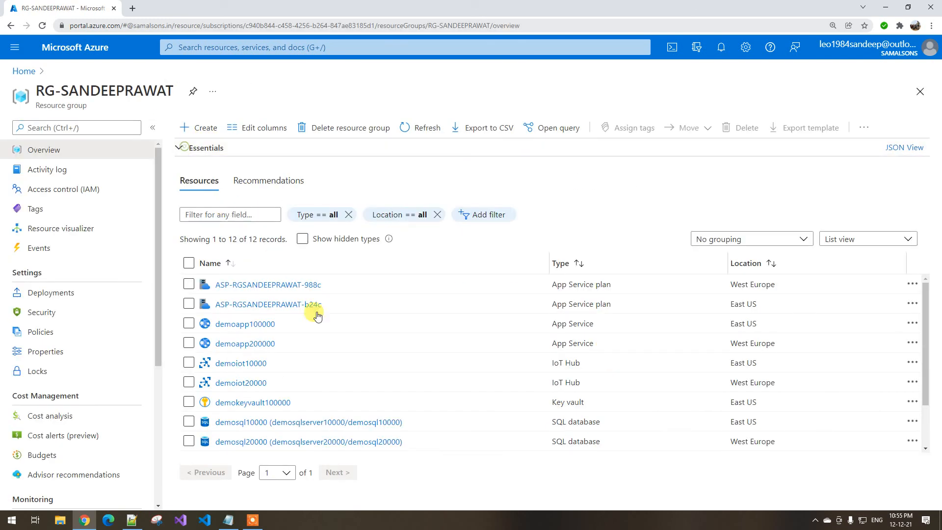
left_click(245, 403)
key("ctrl+plus")
key("ctrl+plus")
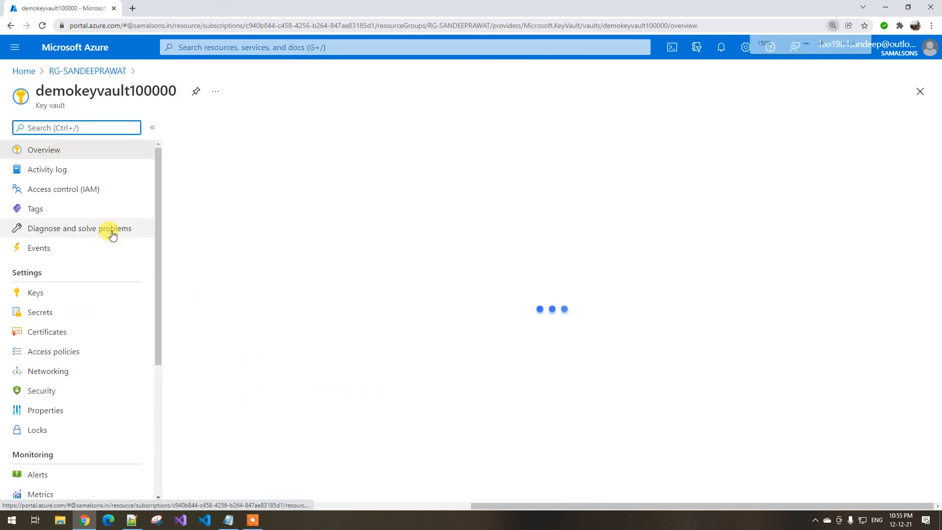
scroll(112, 234, "down", 5)
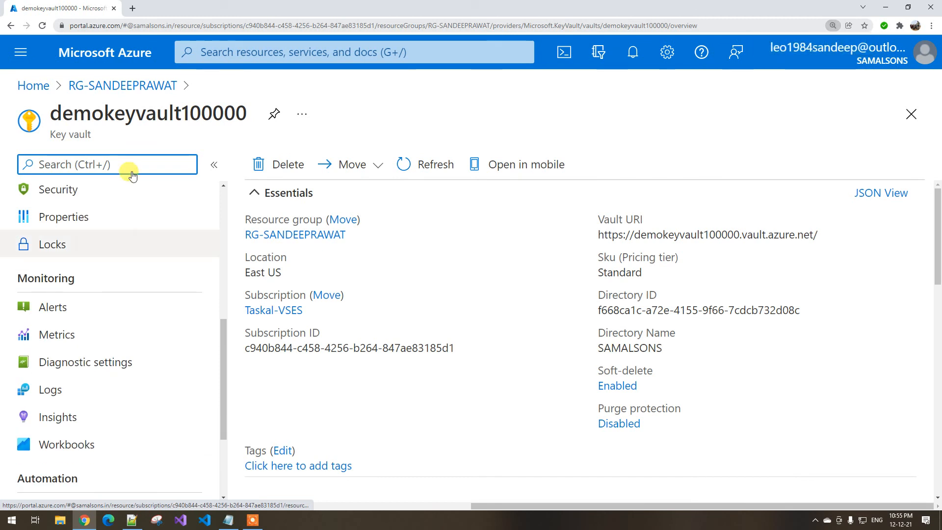
left_click(98, 364)
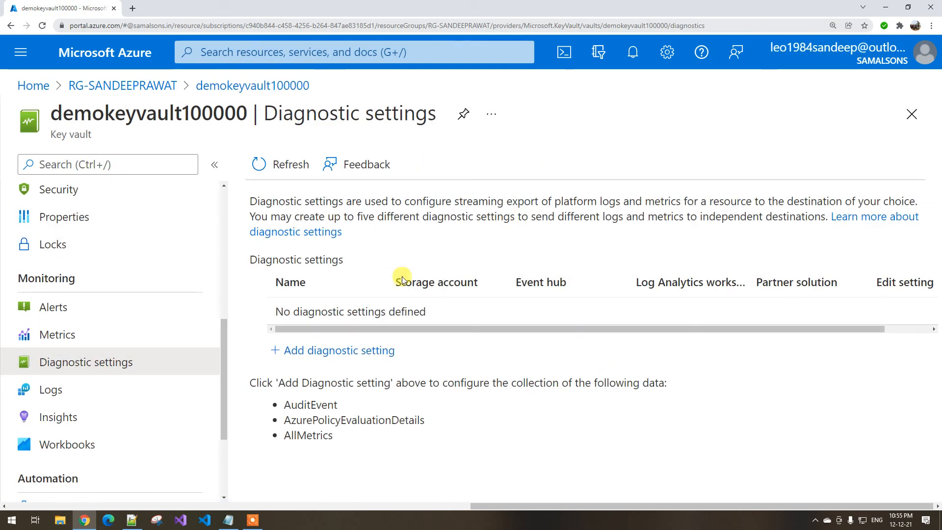
- Check the columns of the diagnostic settings list and start adding a diagnostic setting to the key vault
left_click_drag(367, 333, 415, 331)
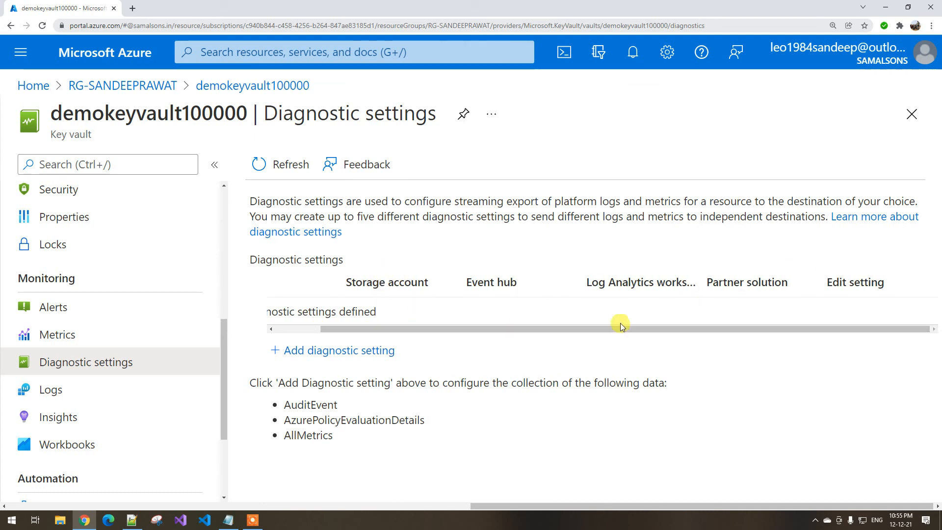
left_click_drag(621, 328, 315, 351)
left_click(344, 350)
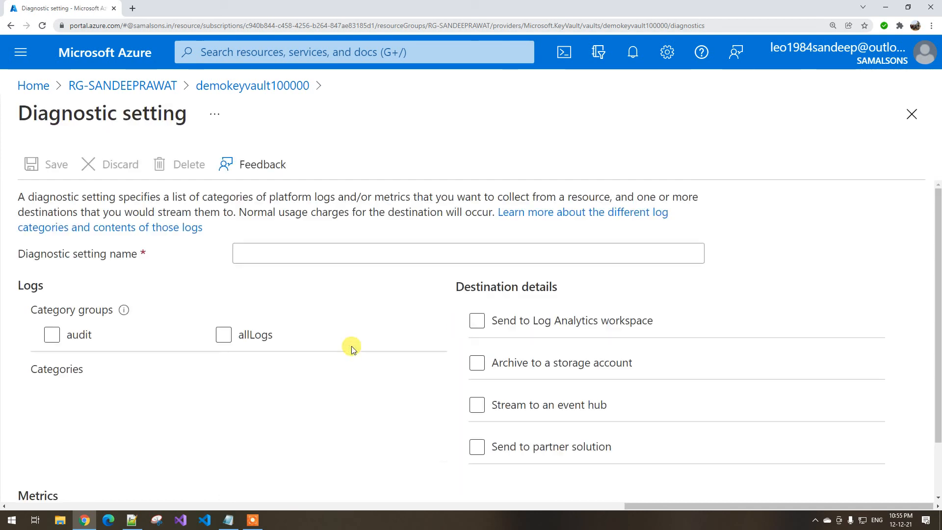
- Examine the log categories, metrics and destination options offered for the new diagnostic setting
scroll(325, 315, "down", 1)
left_click(247, 203)
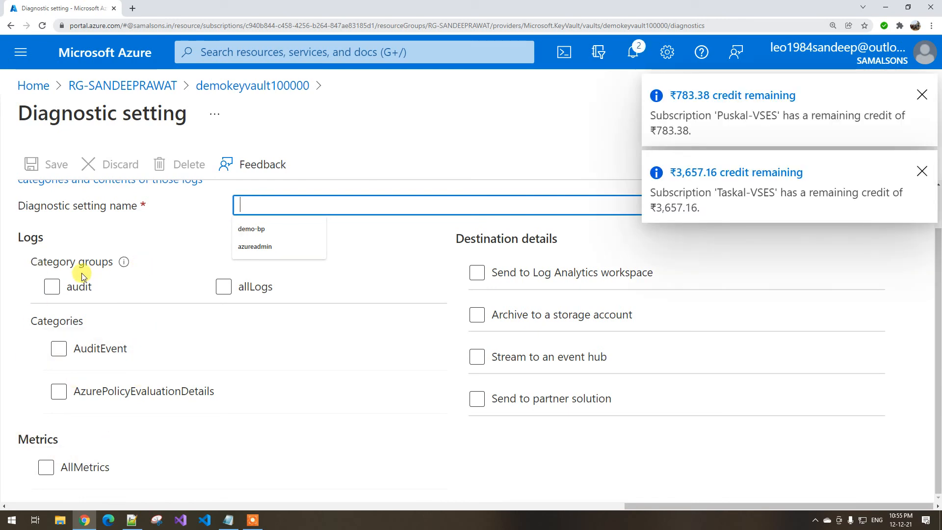
left_click(83, 347)
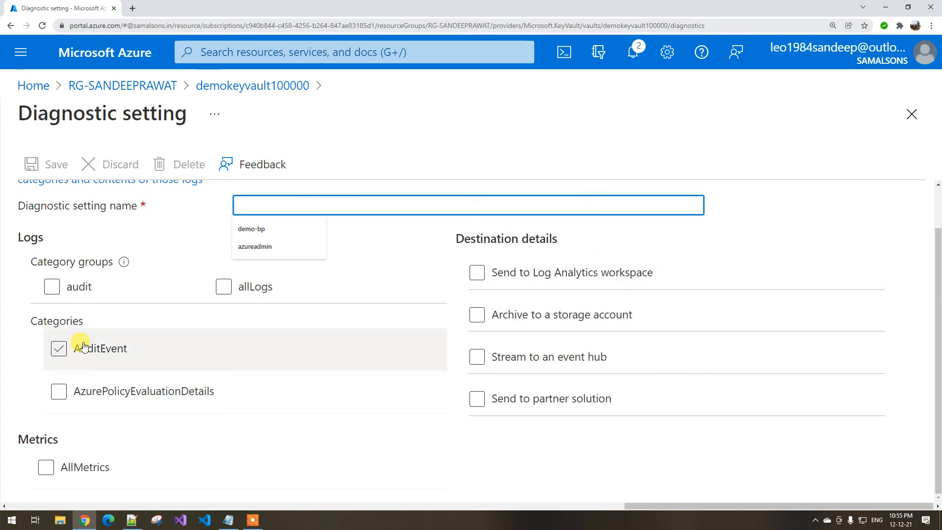
left_click(84, 347)
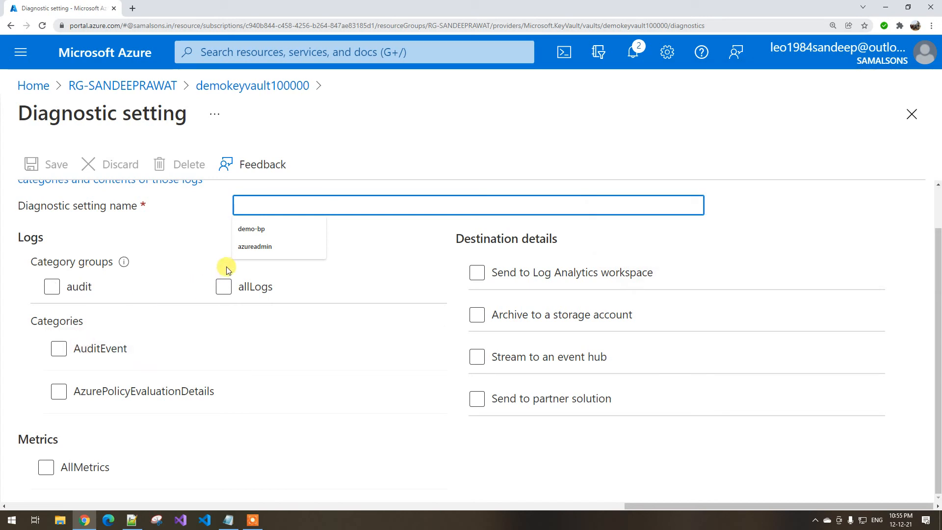
left_click_drag(470, 238, 572, 242)
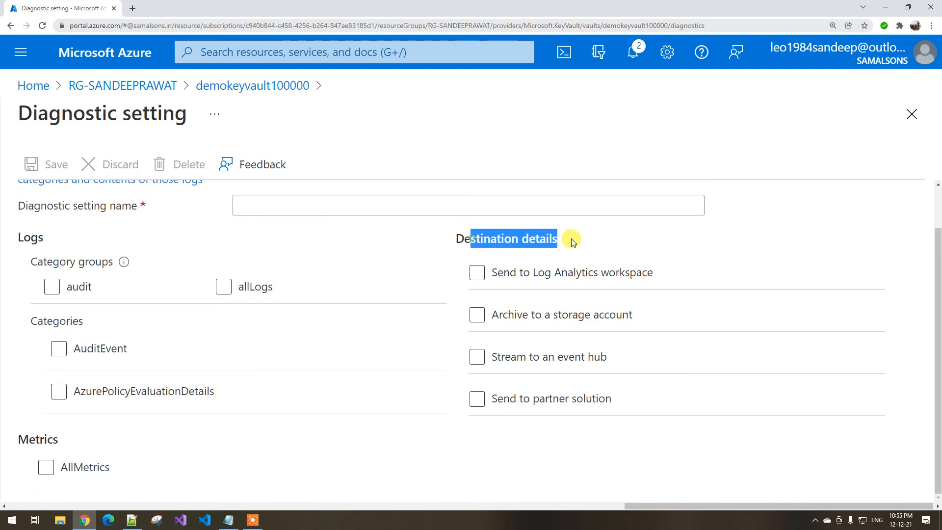
left_click(480, 398)
left_click(511, 274)
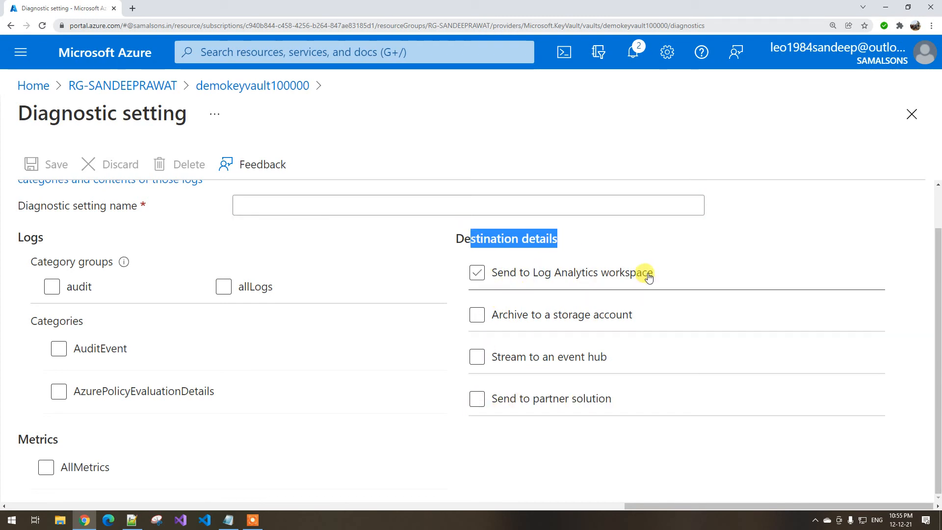
left_click(503, 318)
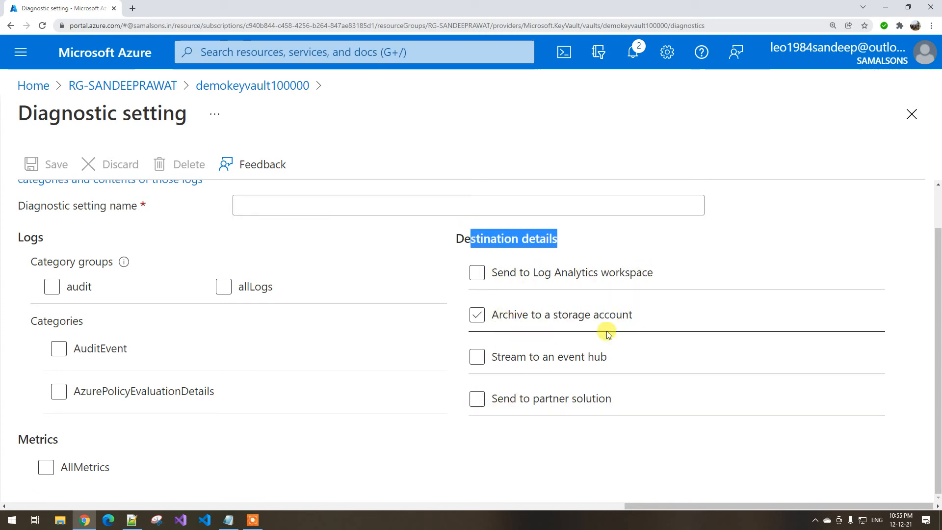
left_click(492, 358)
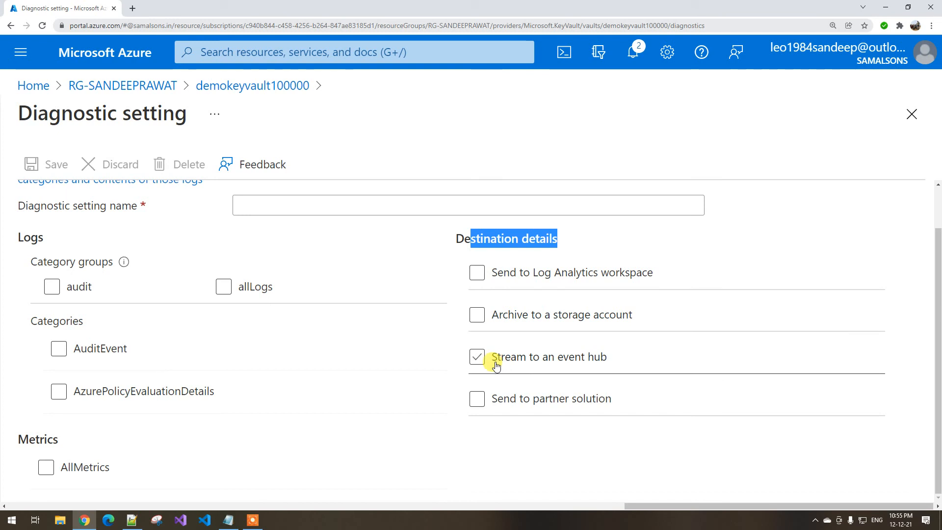
left_click(599, 395)
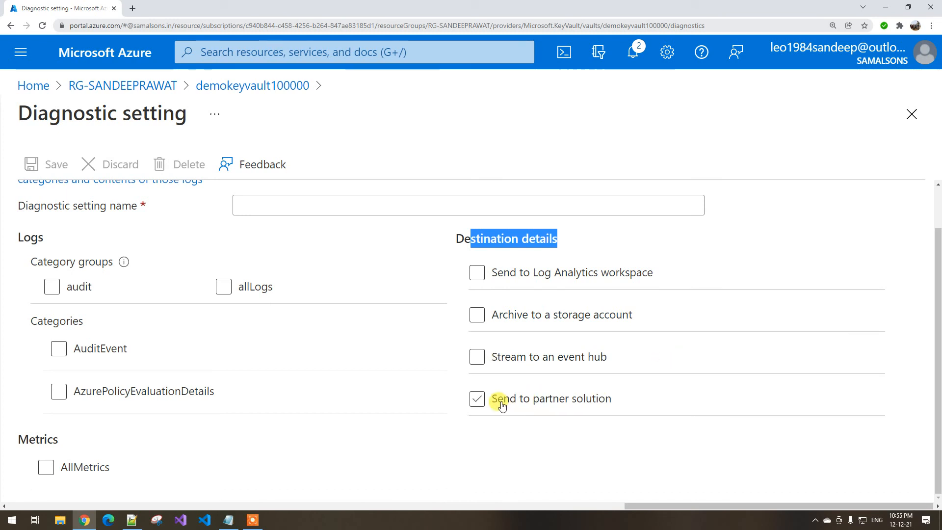
left_click(565, 404)
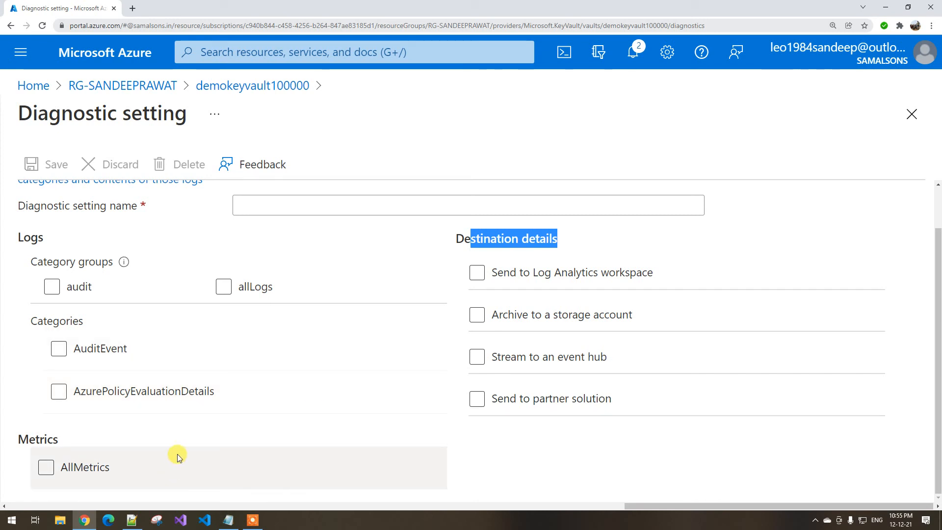
left_click(196, 390)
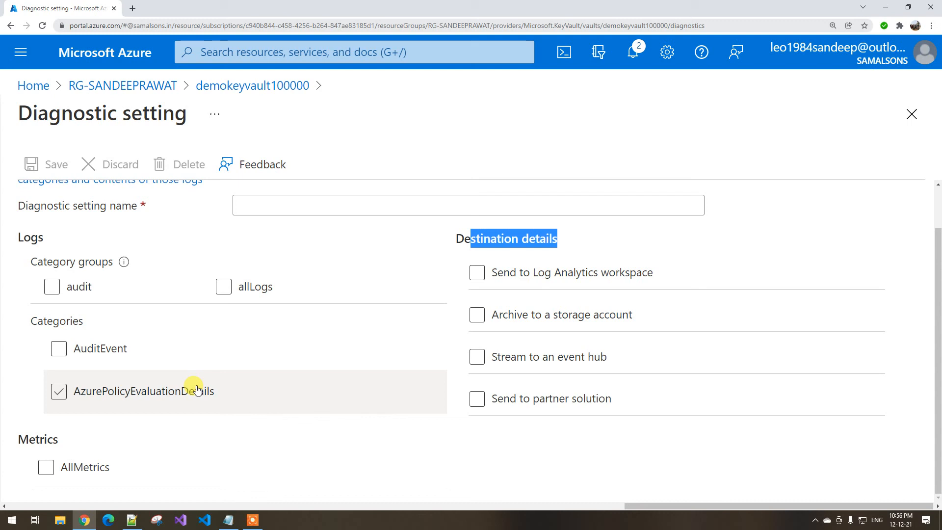
left_click(197, 390)
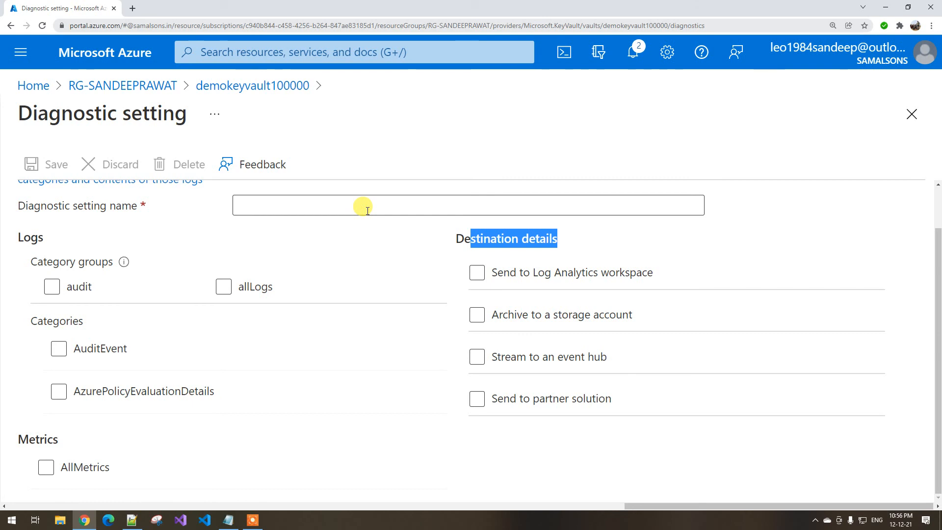
left_click(359, 297)
left_click(359, 297)
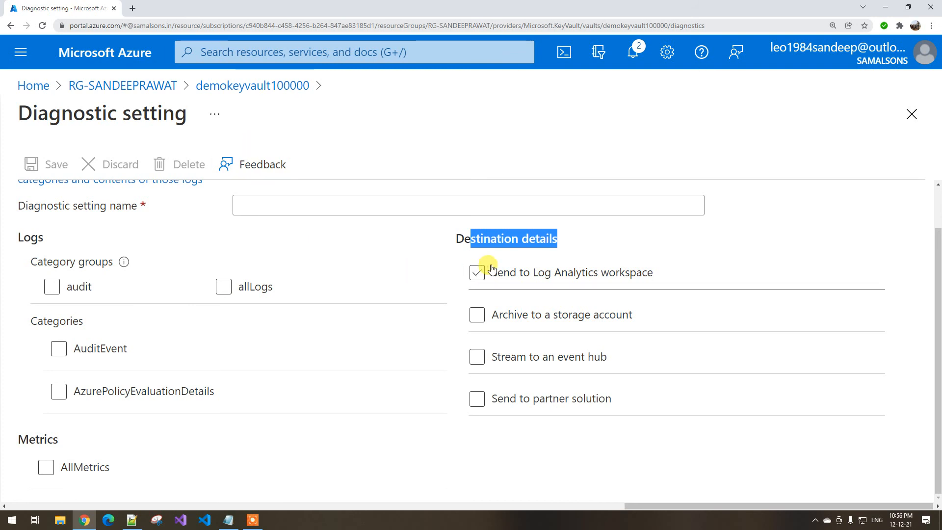
left_click(204, 276)
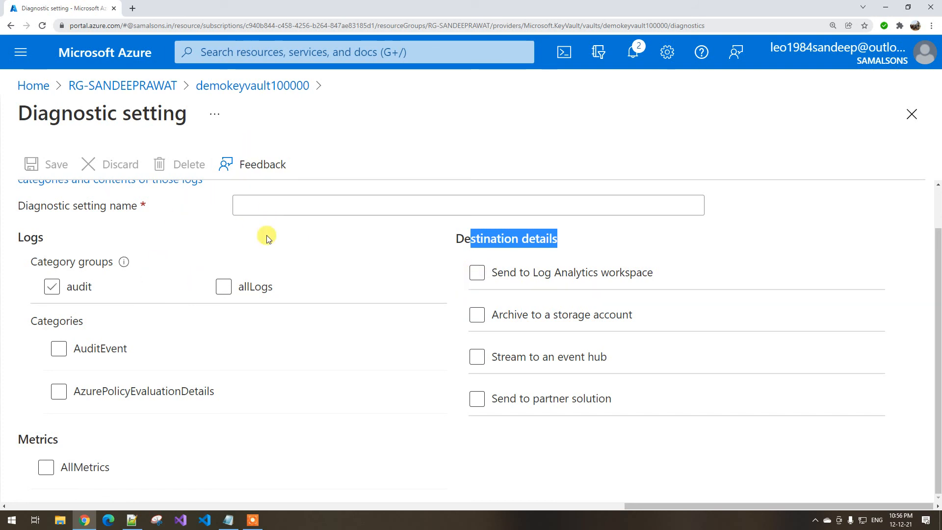
left_click(208, 270)
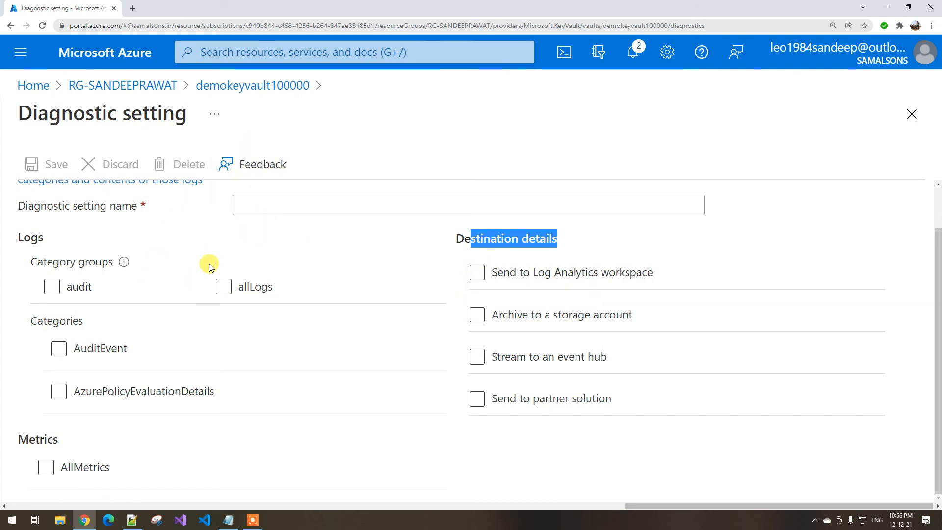
left_click(653, 283)
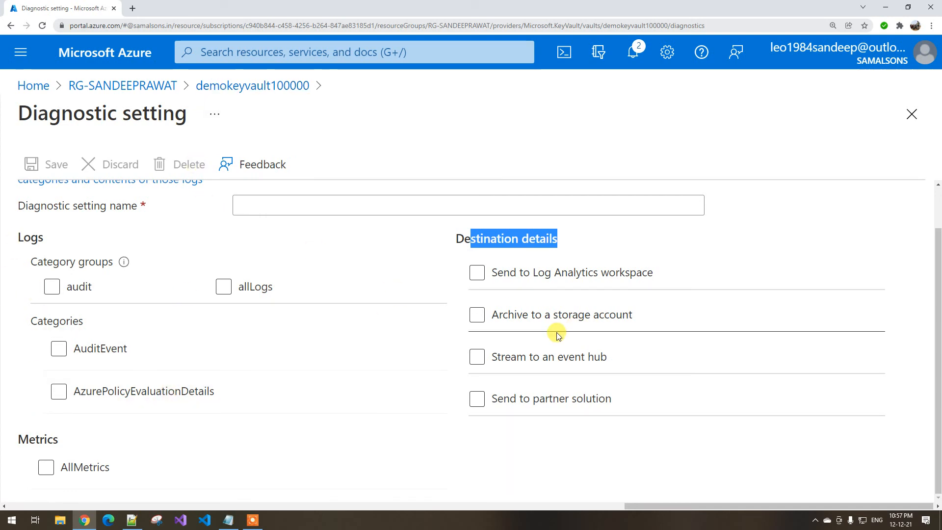
- Enable archiving to a storage account and check the retention days fields of the log categories
left_click(476, 314)
scroll(569, 373, "down", 3)
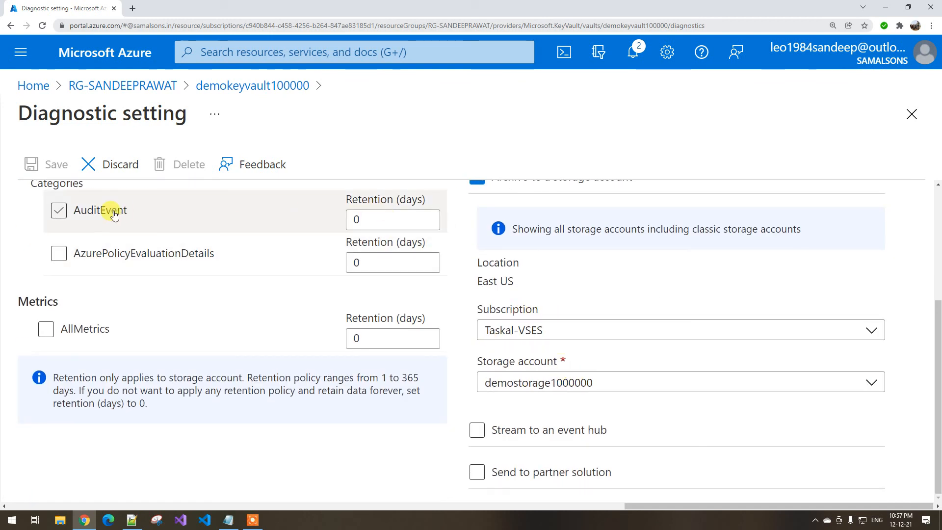
left_click(373, 219)
left_click(385, 260)
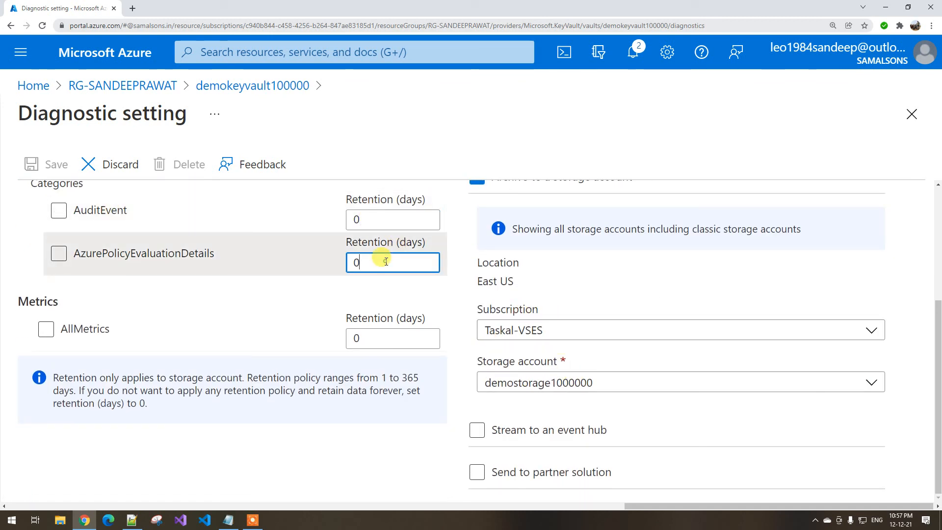
left_click(372, 219)
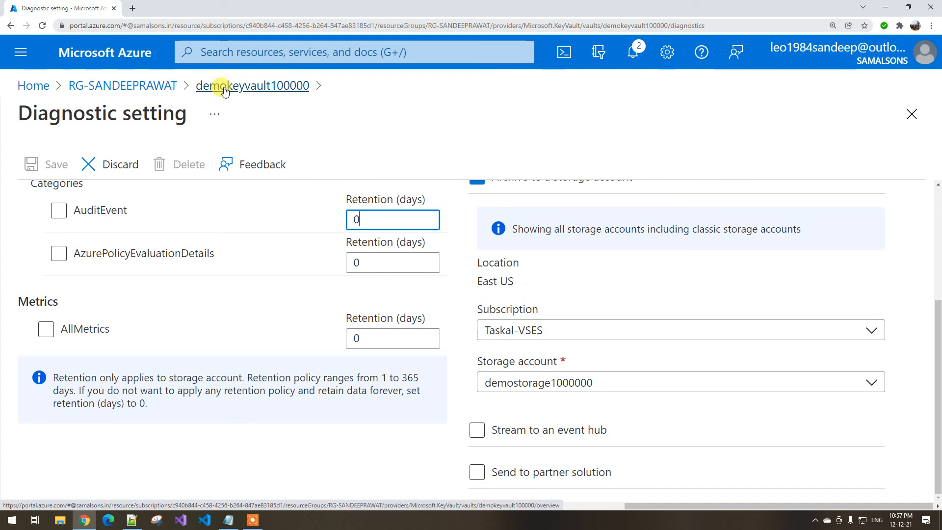
scroll(519, 260, "up", 1)
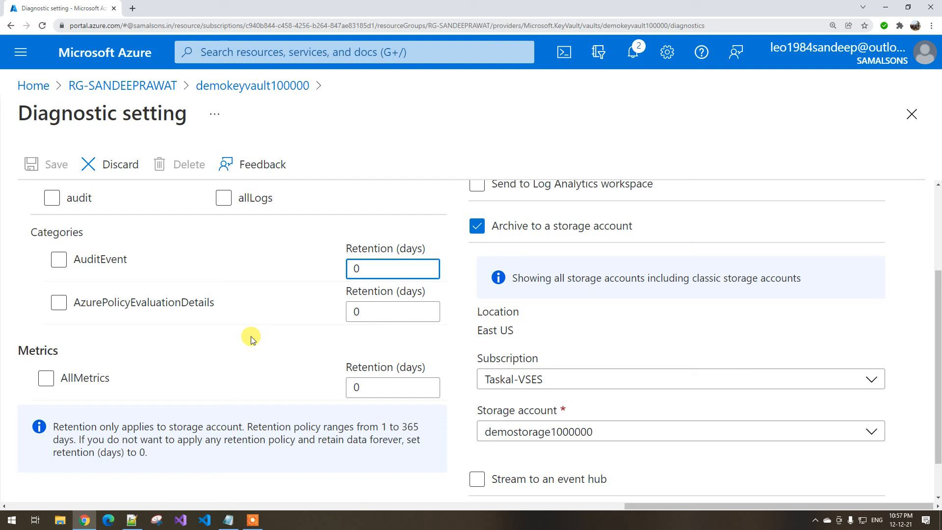
left_click(241, 270)
left_click(287, 263)
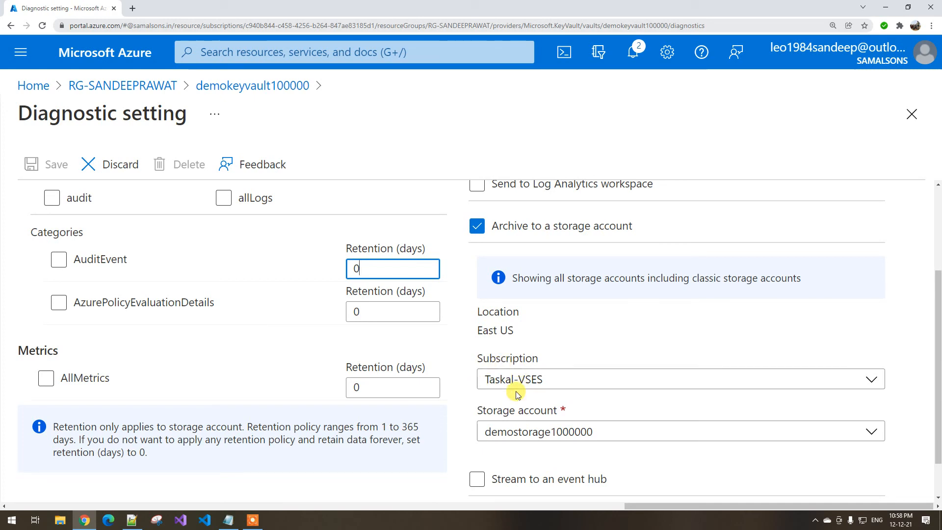
- Switch to the "key vault to storage account" policy definition in Notepad and skim its properties, parameters and the start of the policy rule
left_click(228, 519)
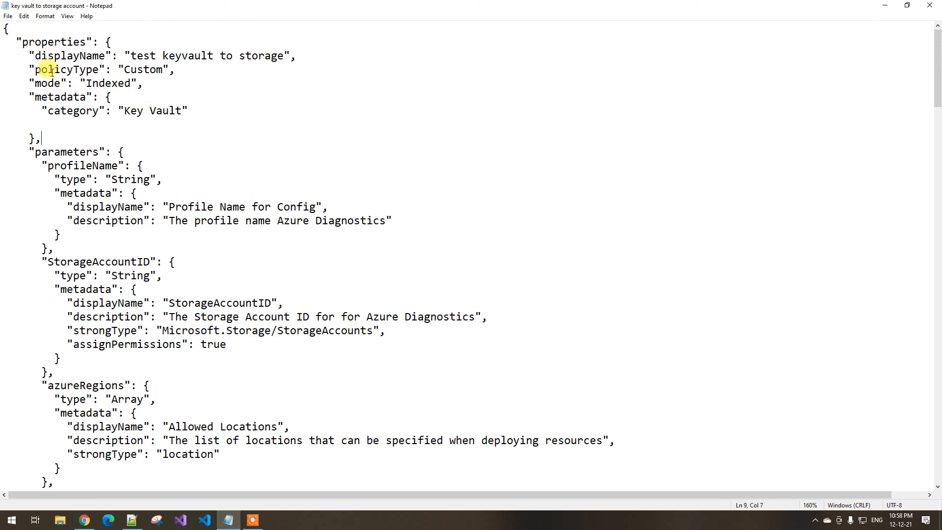
left_click_drag(47, 69, 161, 316)
scroll(163, 316, "down", 5)
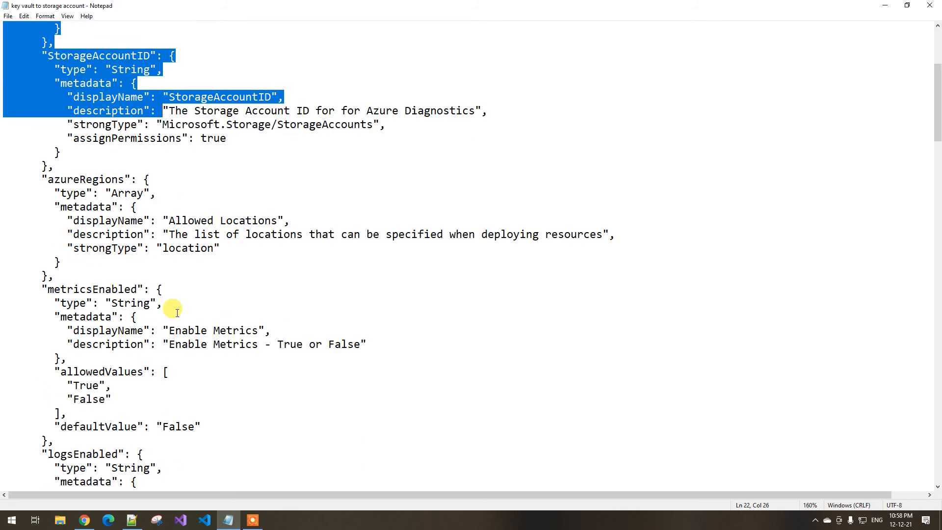
left_click(225, 287)
scroll(227, 289, "down", 3)
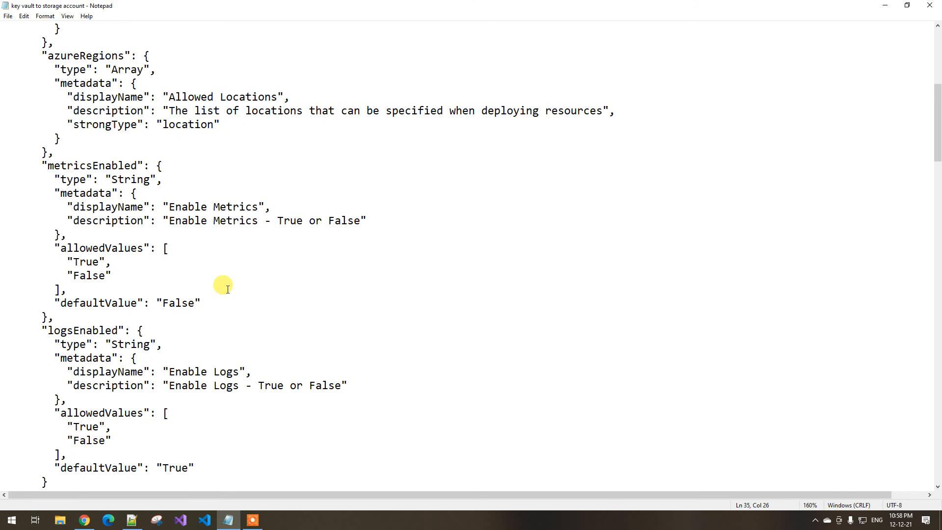
scroll(228, 290, "down", 2)
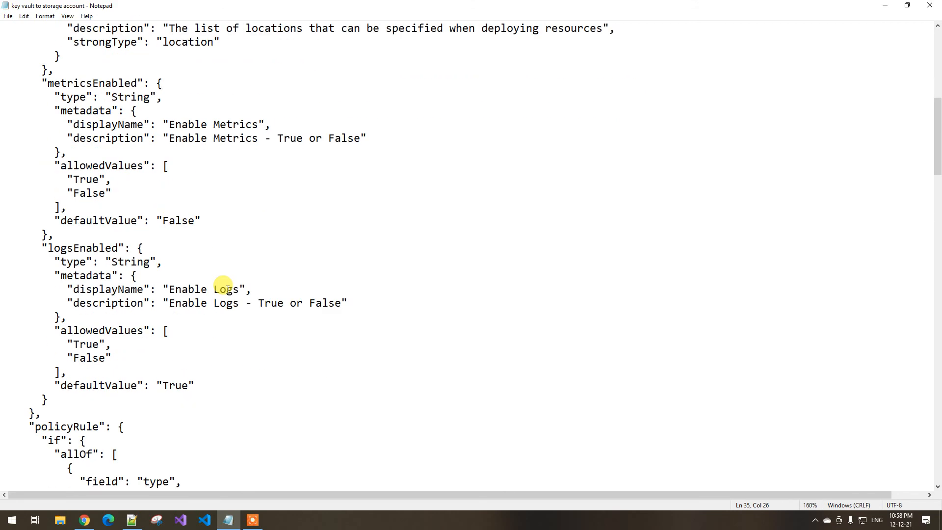
scroll(223, 287, "down", 3)
scroll(223, 286, "up", 13)
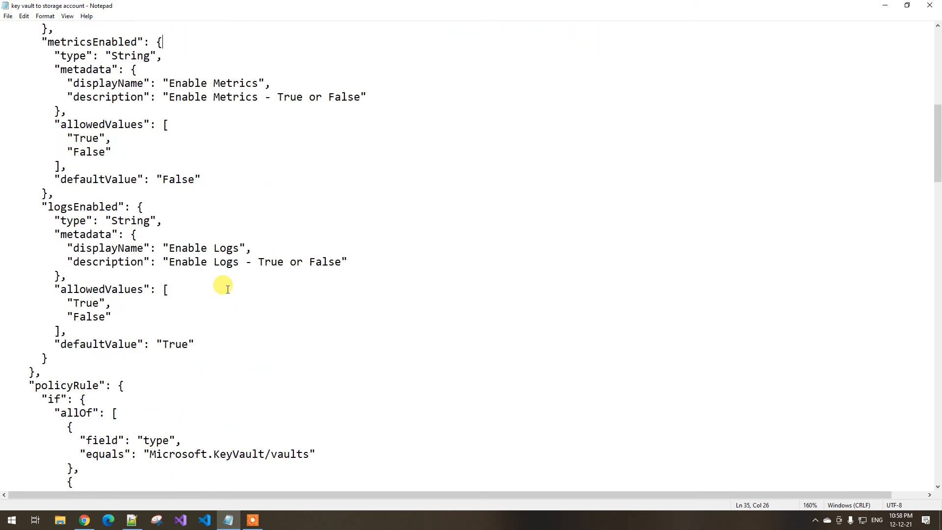
scroll(227, 289, "down", 1)
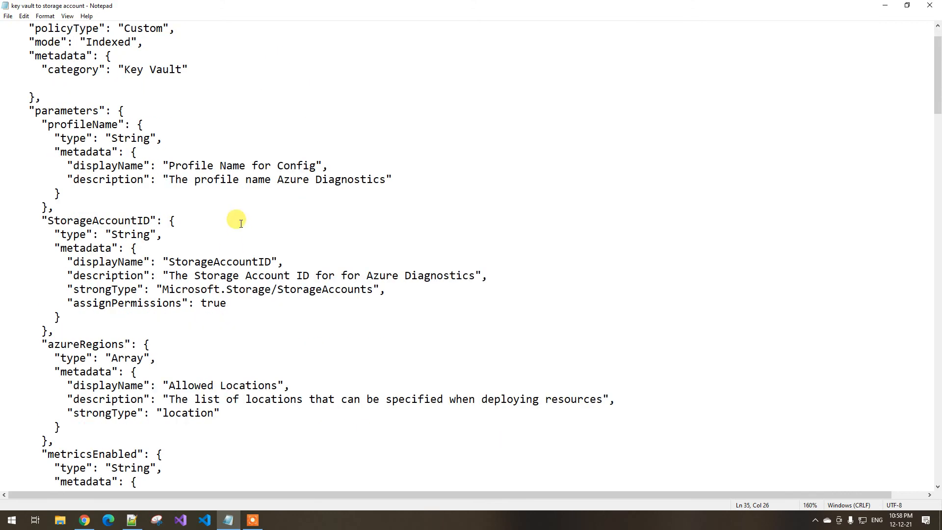
scroll(169, 211, "up", 1)
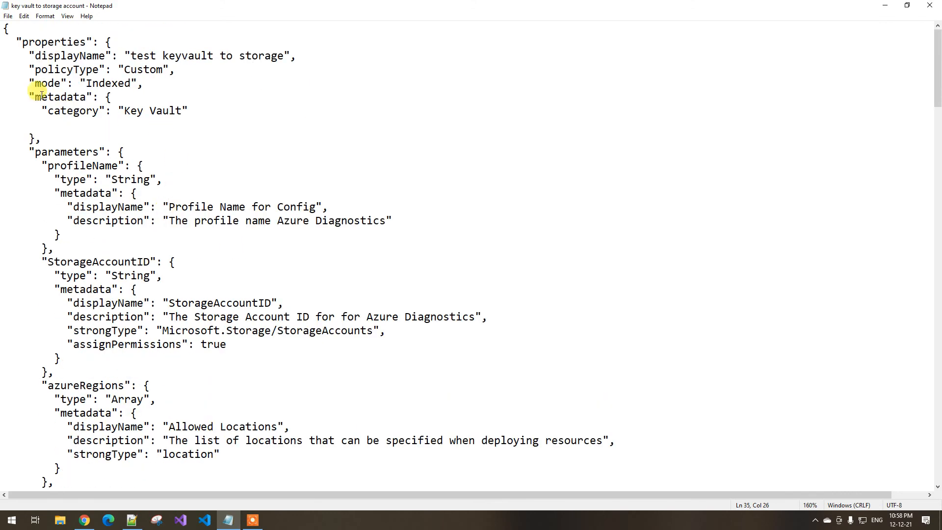
- Highlight the properties, parameters and policyRule sections of the definition and examine the rule's if condition
left_click_drag(22, 41, 99, 41)
left_click_drag(29, 152, 105, 151)
scroll(169, 259, "down", 15)
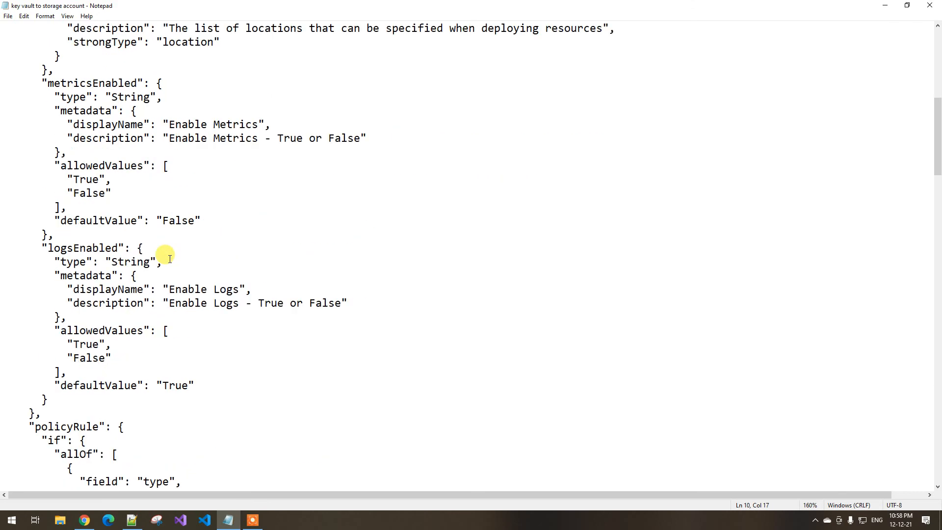
left_click_drag(37, 222, 105, 222)
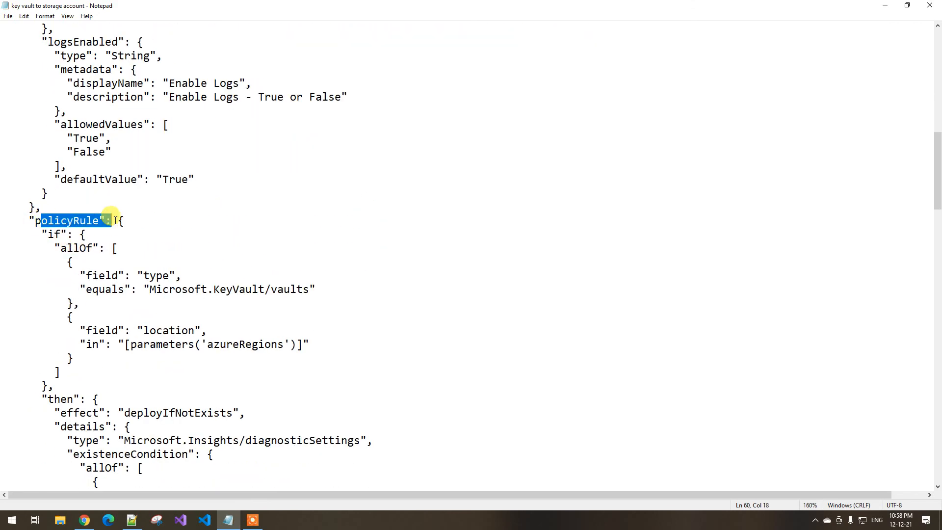
left_click(81, 235)
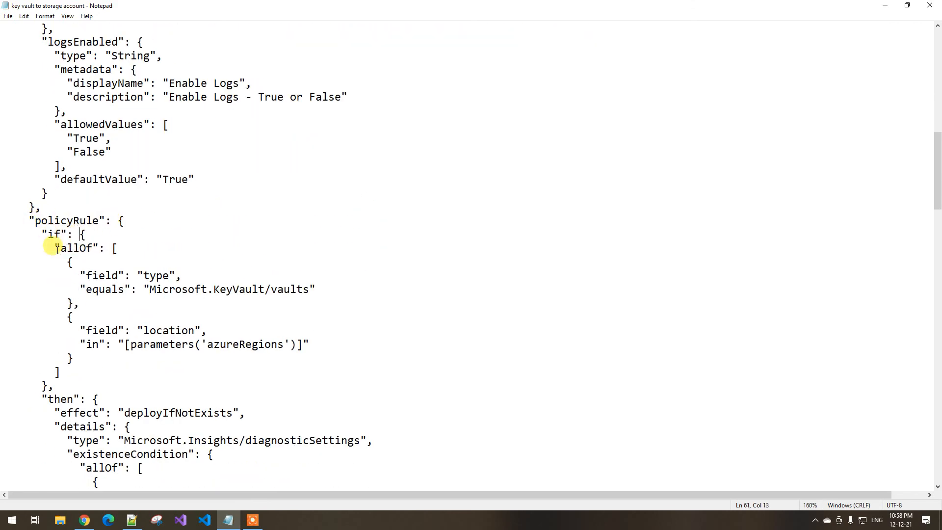
left_click(52, 234)
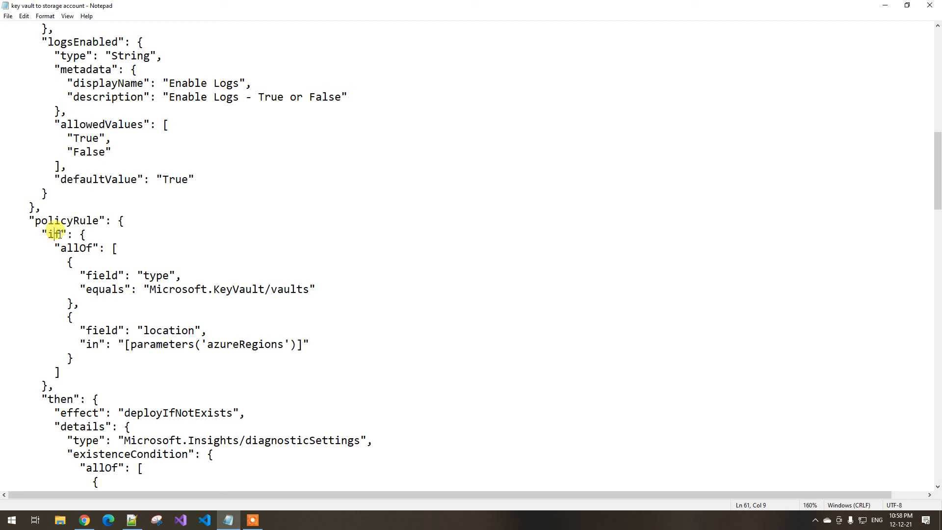
scroll(113, 280, "down", 2)
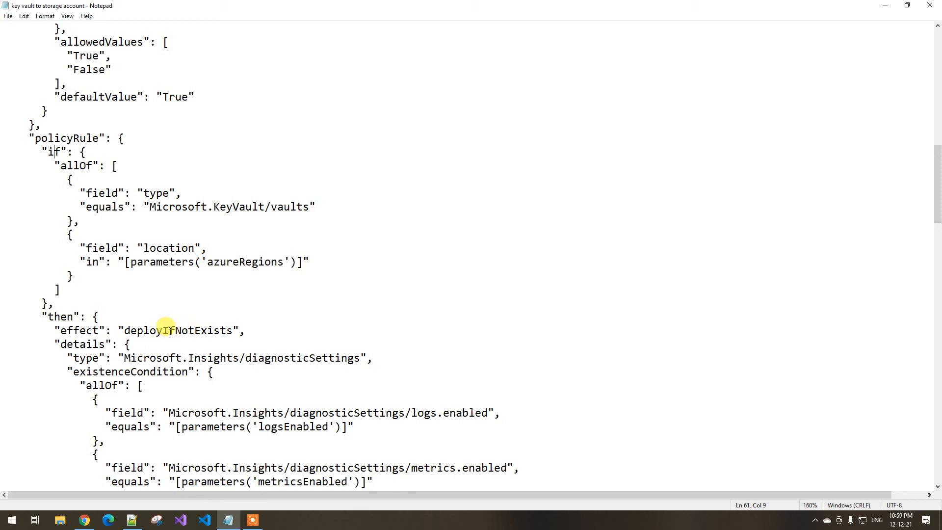
- Examine the then block's deployIfNotExists effect, its diagnostic settings type and the existence conditions
left_click_drag(163, 331, 156, 332)
scroll(156, 332, "down", 3)
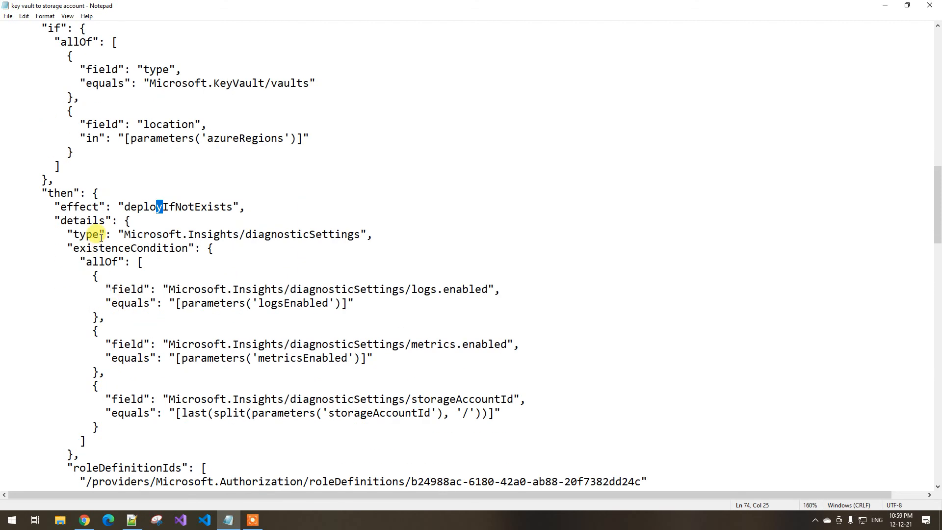
left_click_drag(127, 236, 366, 237)
left_click(365, 237)
scroll(361, 176, "down", 3)
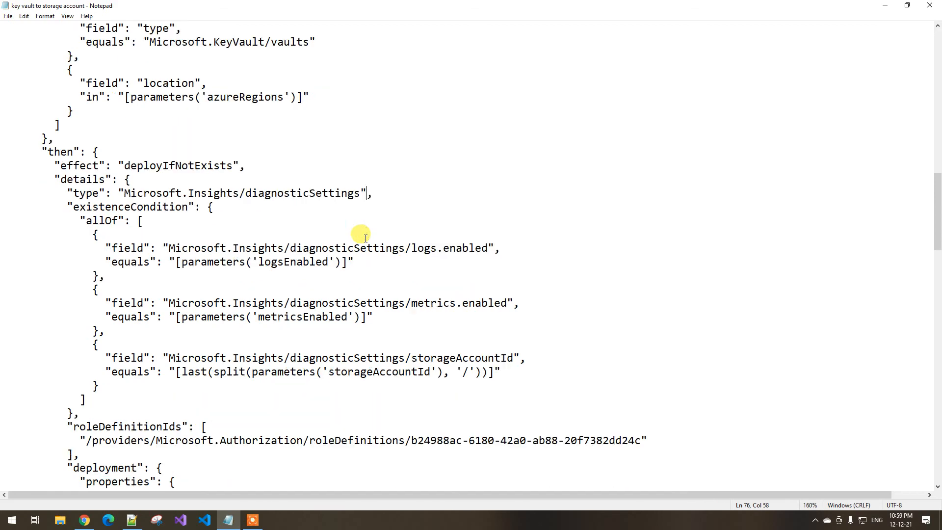
left_click_drag(196, 249, 328, 272)
scroll(295, 277, "down", 3)
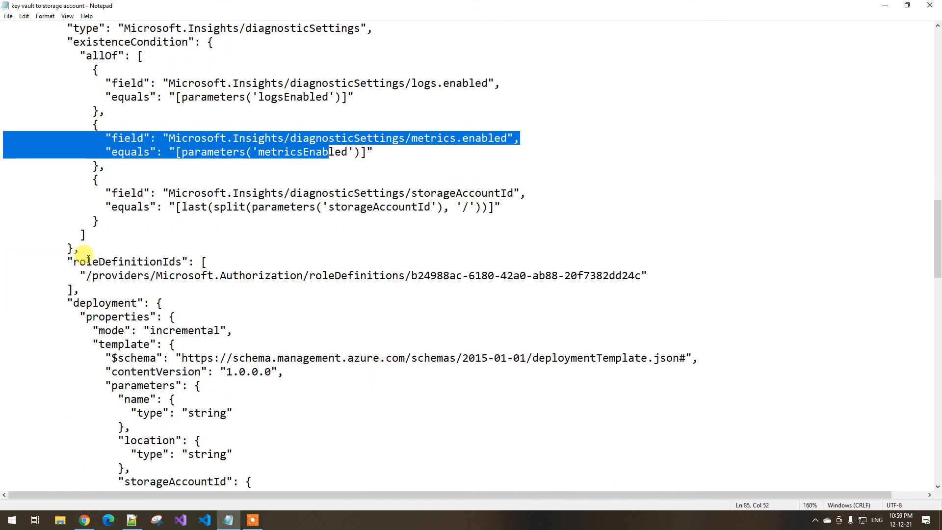
- Highlight the roleDefinitionIds entry and examine the role definition it references
left_click_drag(86, 261, 677, 284)
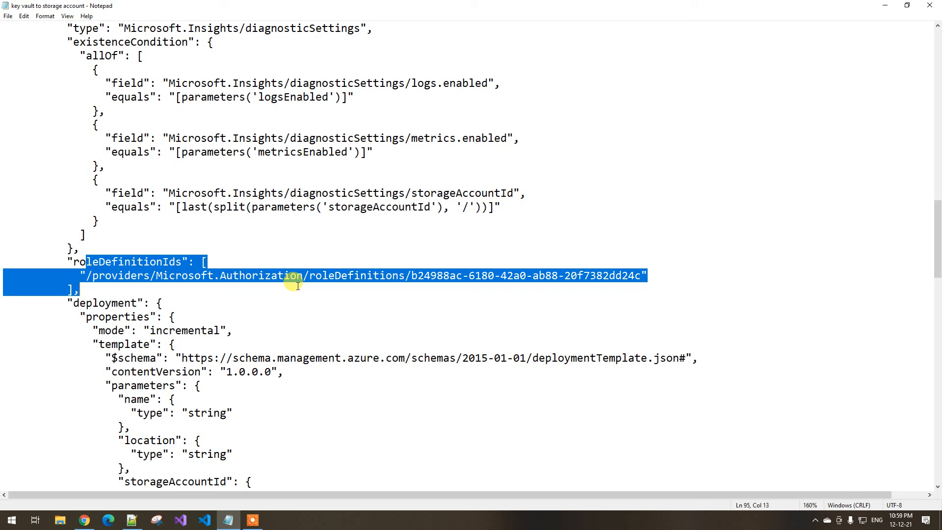
left_click(431, 275)
left_click_drag(649, 276, 79, 265)
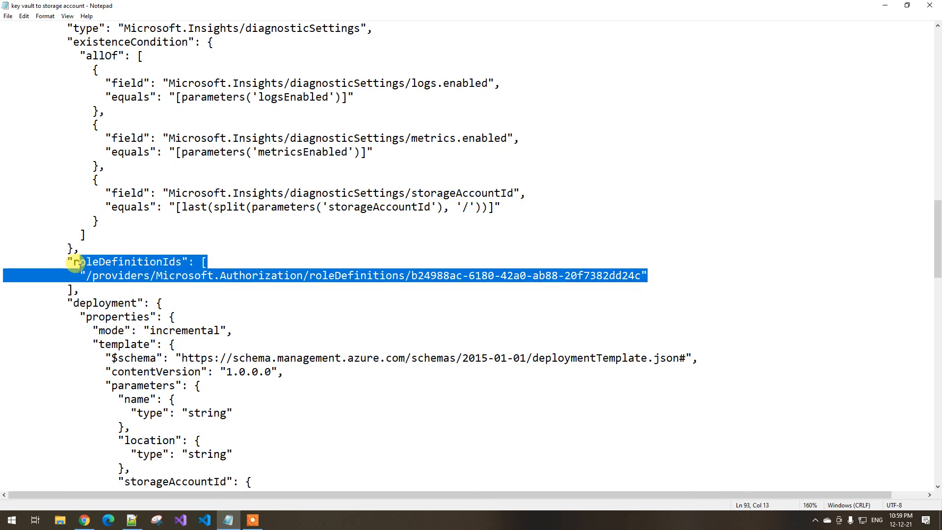
scroll(309, 265, "down", 2)
- Examine the deployment block's properties and highlight the schema of its template
left_click_drag(85, 221, 220, 257)
left_click(150, 303)
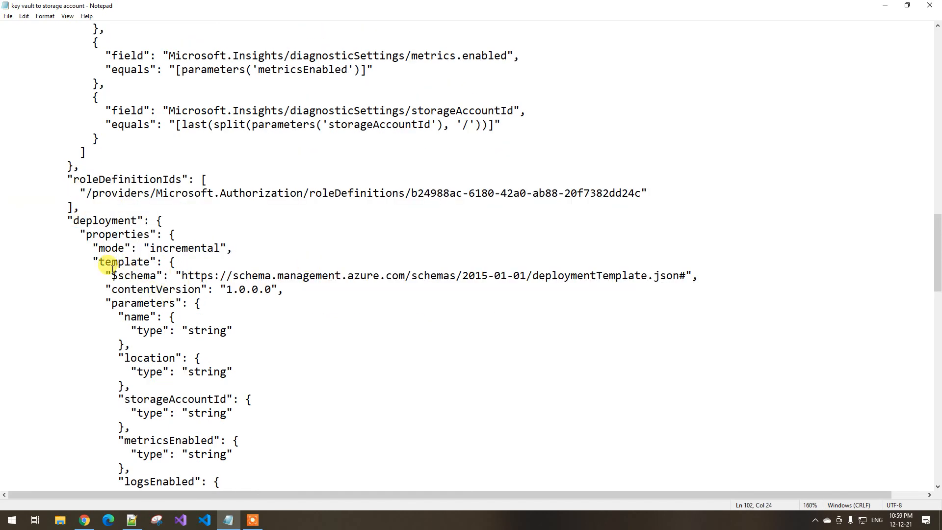
left_click_drag(111, 276, 407, 276)
left_click(411, 276)
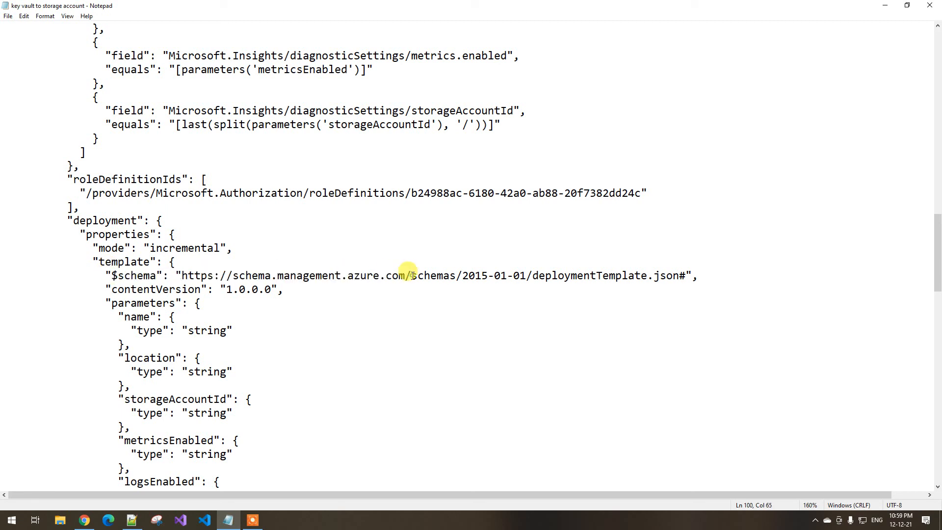
left_click_drag(130, 276, 372, 276)
scroll(369, 275, "down", 3)
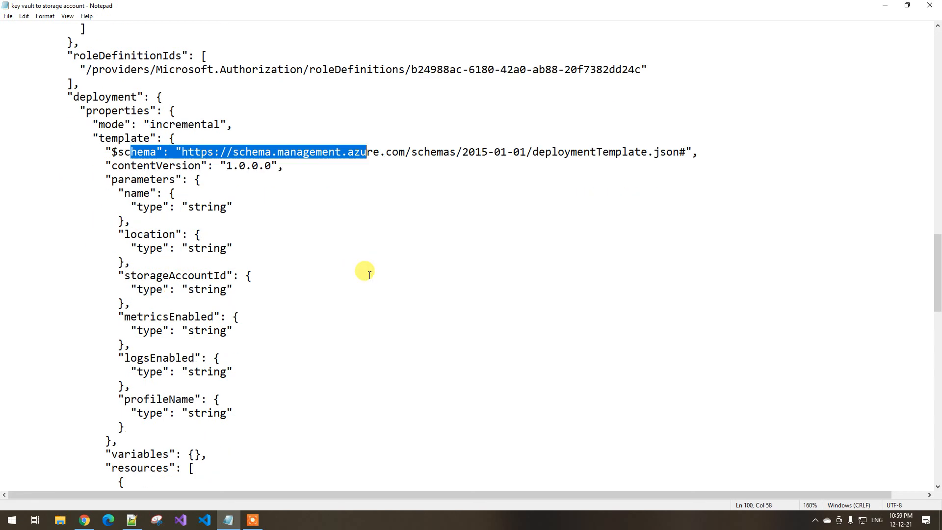
- Highlight the deployment template's parameters, variables and resources sections one after another
left_click_drag(197, 215, 196, 359)
scroll(206, 348, "down", 5)
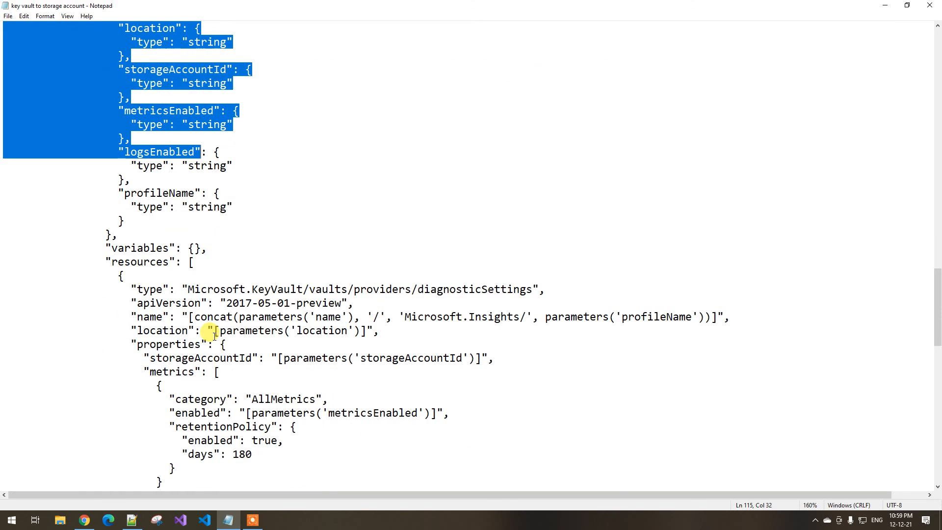
left_click_drag(111, 248, 247, 247)
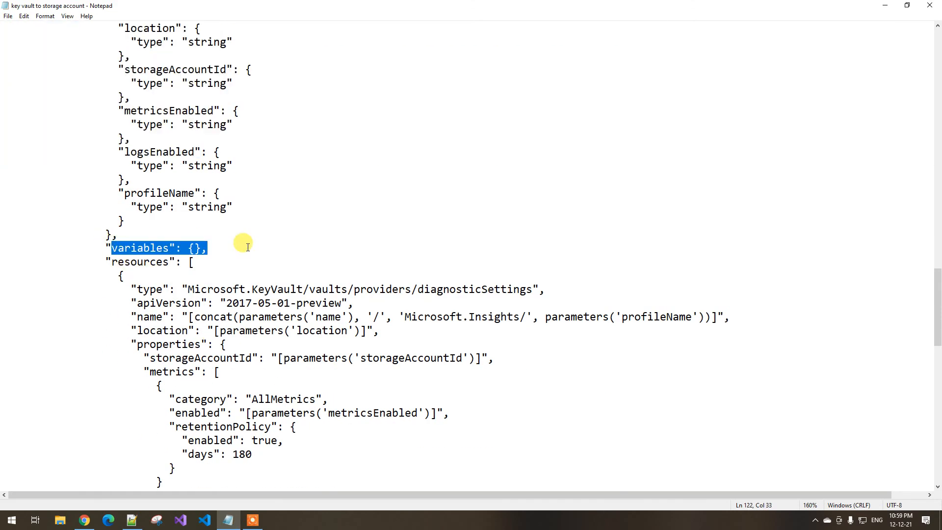
left_click_drag(118, 261, 306, 416)
left_click(278, 331)
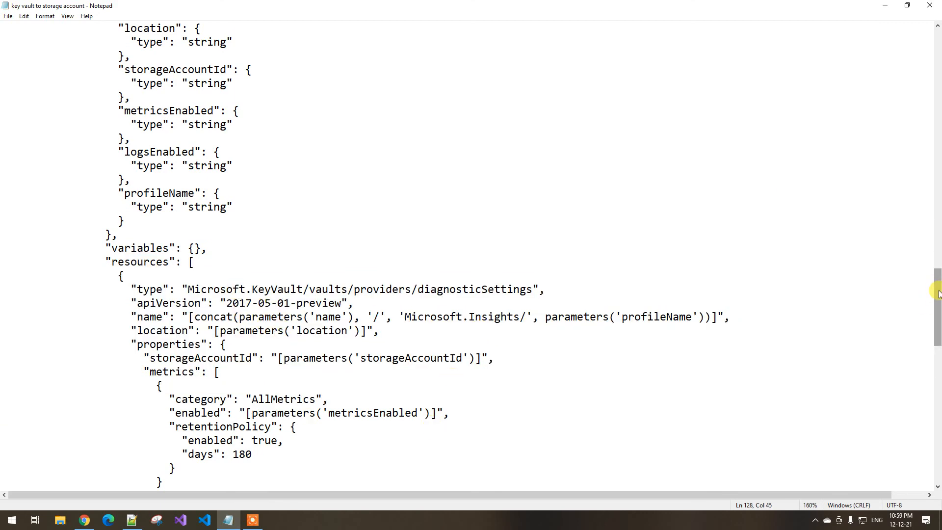
- Return to the start of the policy definition and go over its metadata and parameters again down to the policy rule
left_click_drag(938, 291, 938, 51)
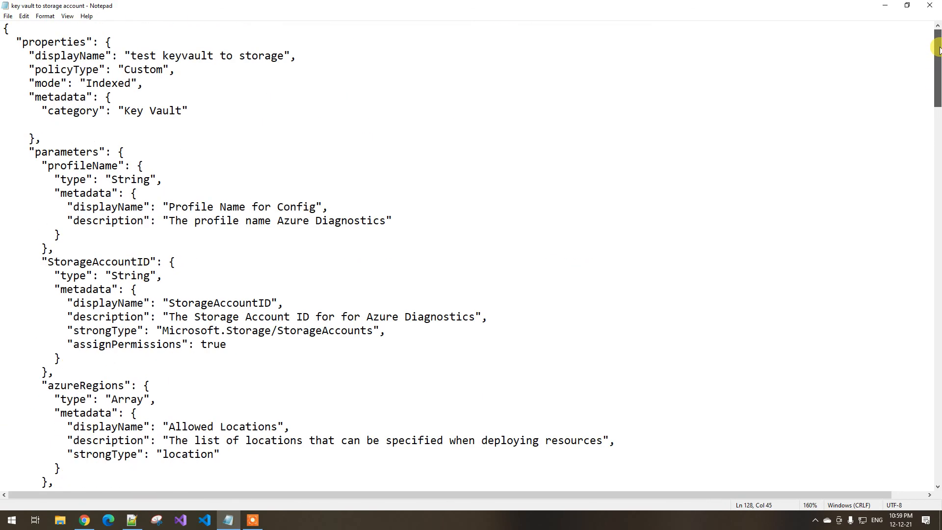
left_click_drag(142, 124, 166, 330)
scroll(165, 330, "down", 14)
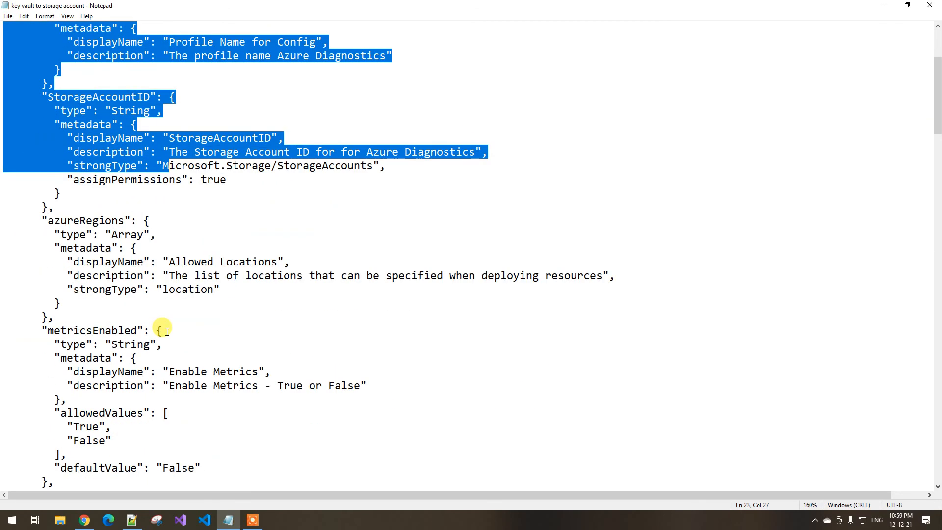
scroll(166, 330, "down", 2)
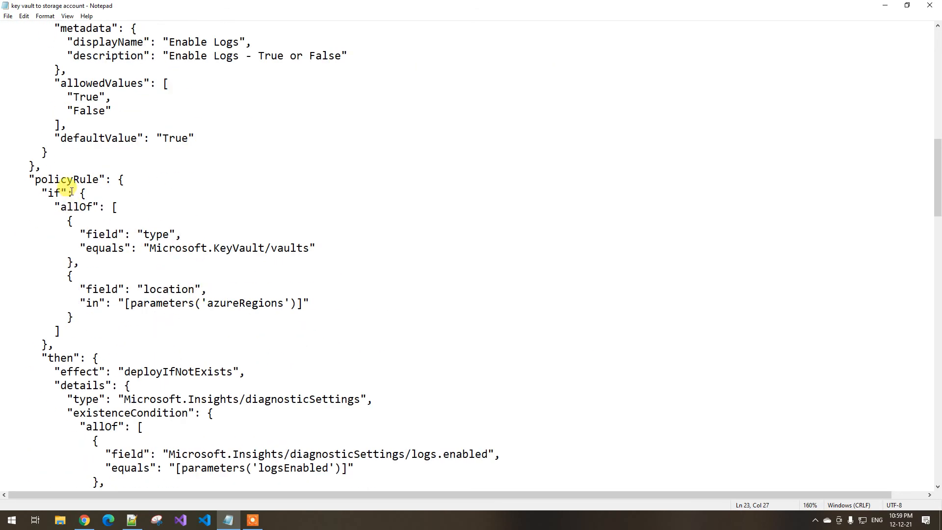
- Highlight the Microsoft.KeyVault/vaults type in the if condition and the Microsoft.Insights/diagnosticSettings type in the then block
left_click(54, 193)
left_click_drag(150, 248, 303, 240)
left_click(238, 245)
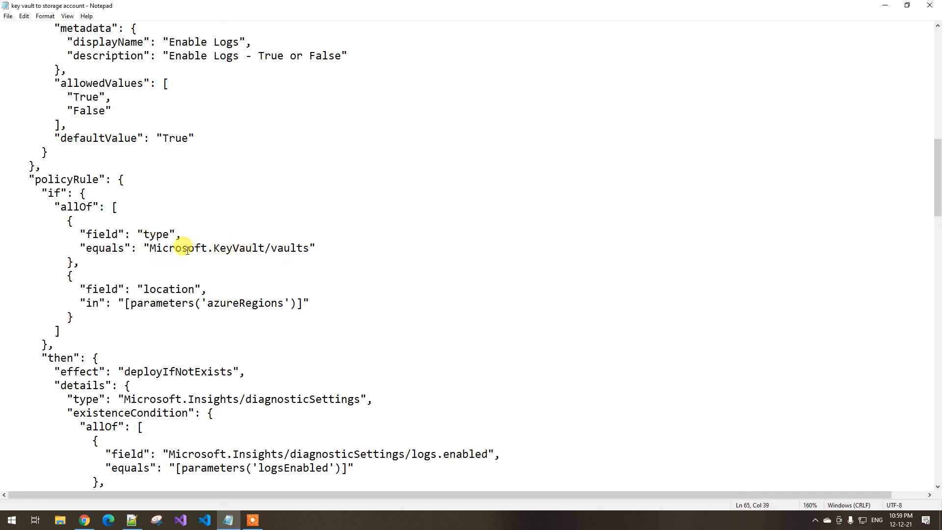
left_click_drag(188, 248, 270, 247)
scroll(270, 251, "down", 1)
scroll(270, 251, "down", 6)
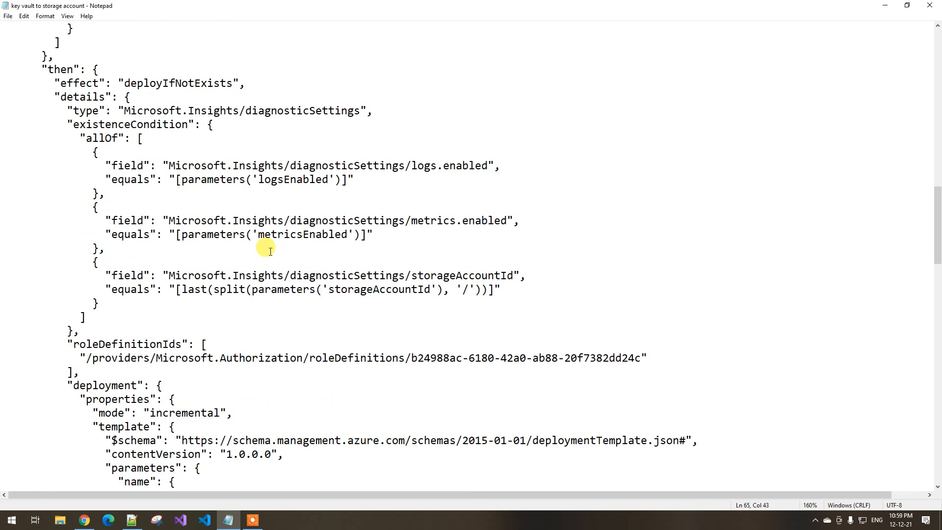
left_click_drag(227, 110, 328, 111)
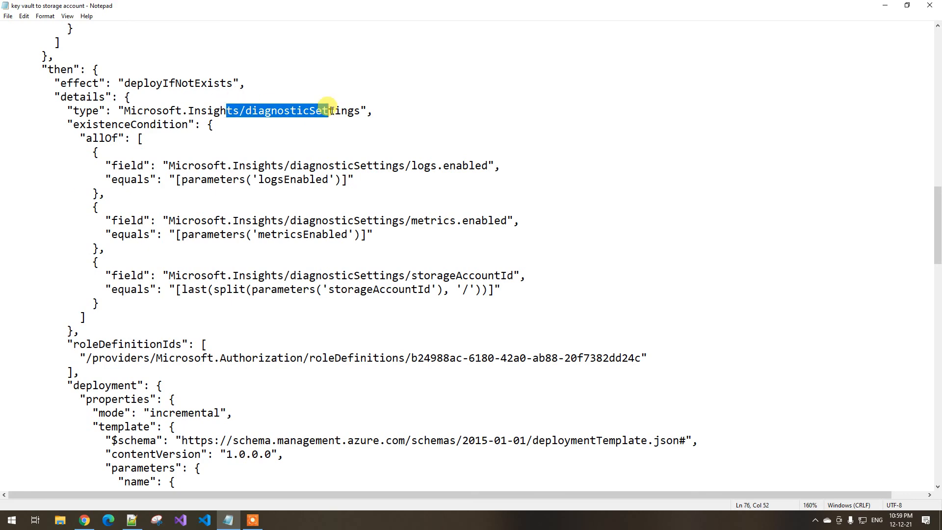
scroll(328, 110, "down", 15)
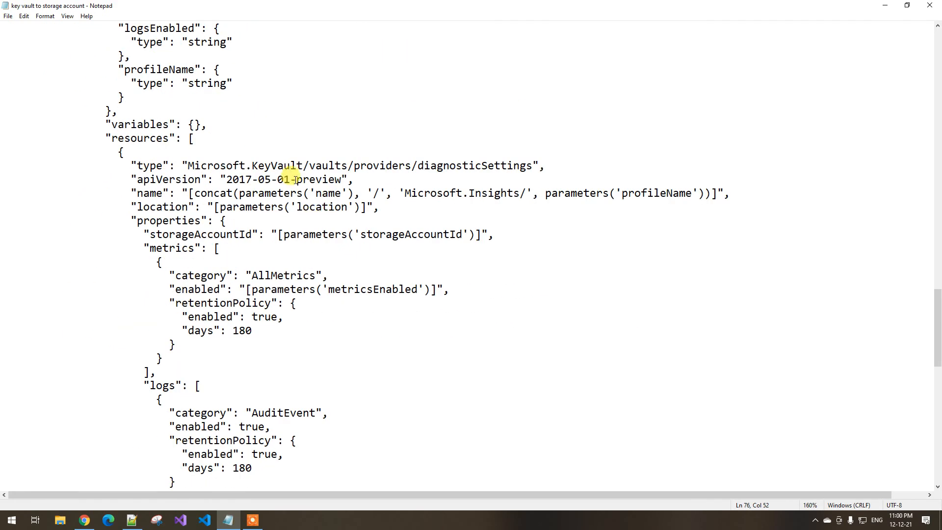
- Highlight the diagnostic settings resource type under the template's resources and examine its provider path
left_click_drag(226, 165, 470, 165)
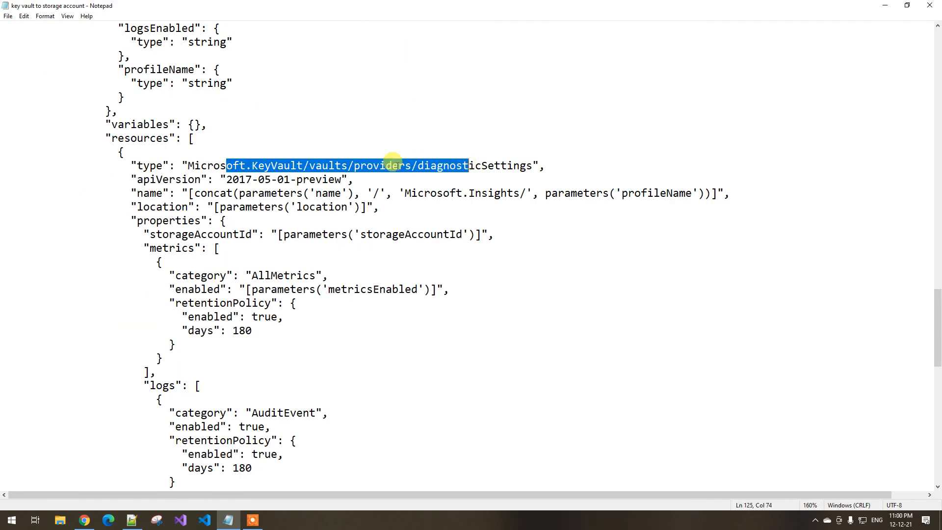
left_click(355, 165)
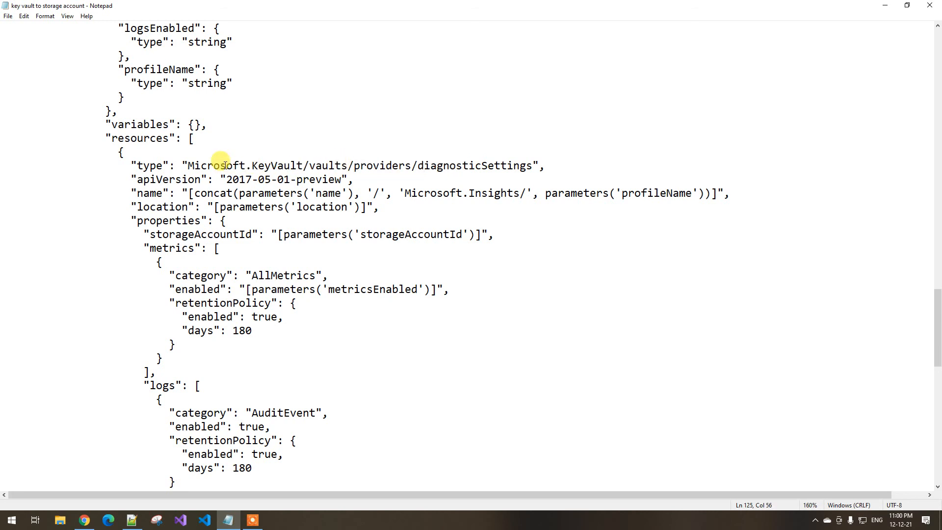
left_click(284, 165)
left_click_drag(284, 166, 379, 166)
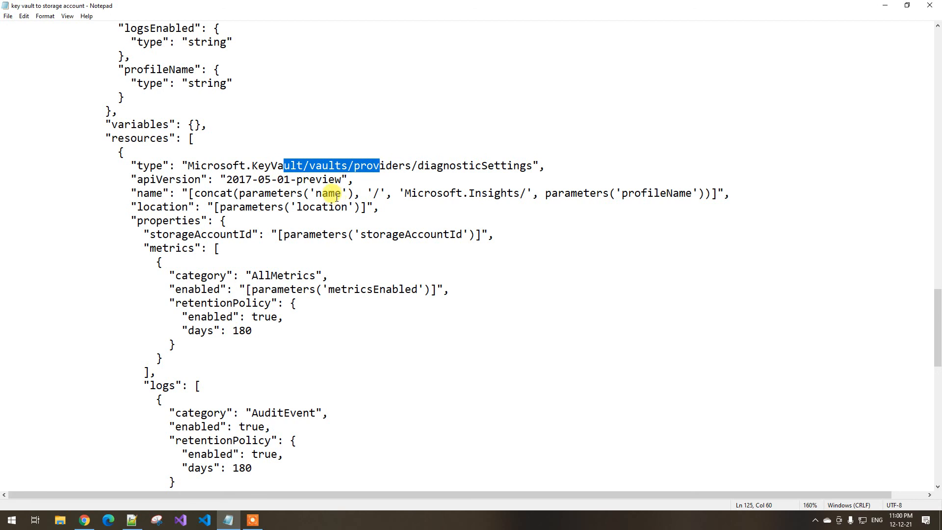
left_click_drag(207, 165, 449, 165)
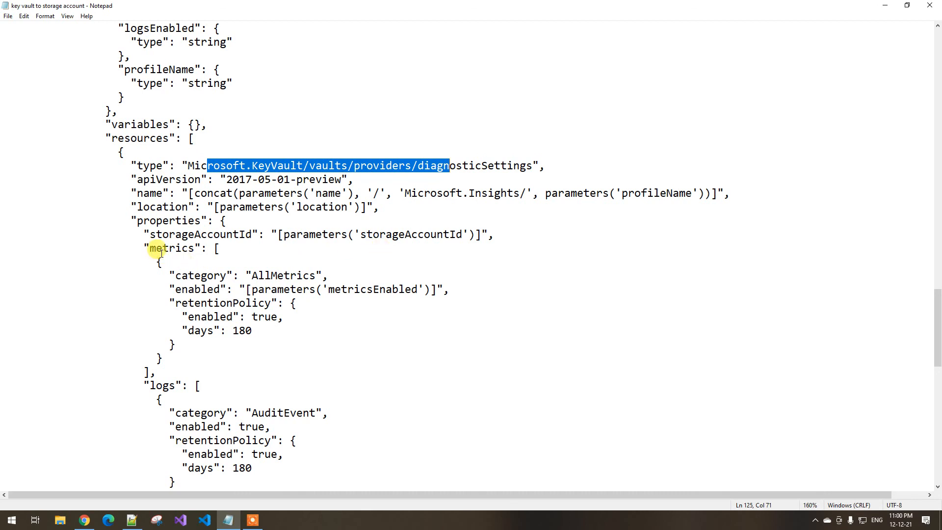
- Highlight the metrics block and its AllMetrics category in the template, comparing them with the Azure portal's diagnostic setting form
left_click_drag(162, 248, 194, 301)
key("Left")
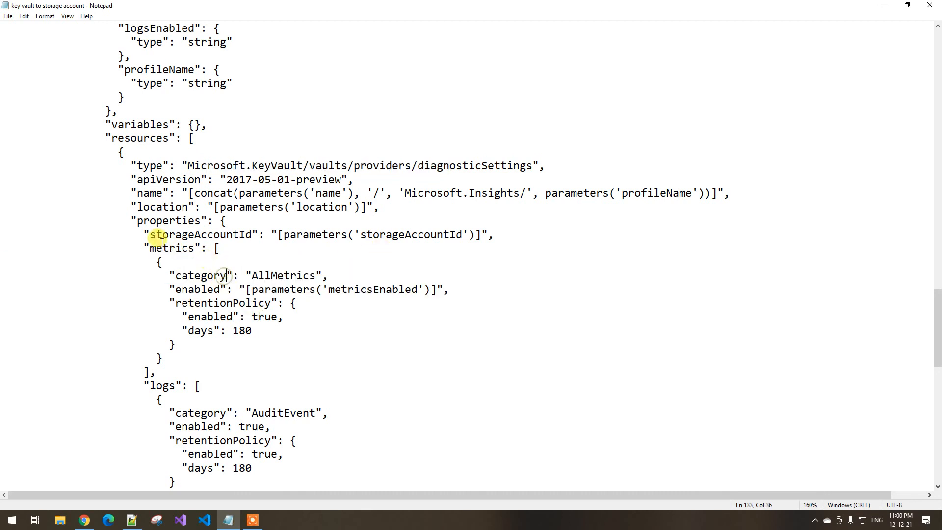
key("shift+End")
left_click(84, 520)
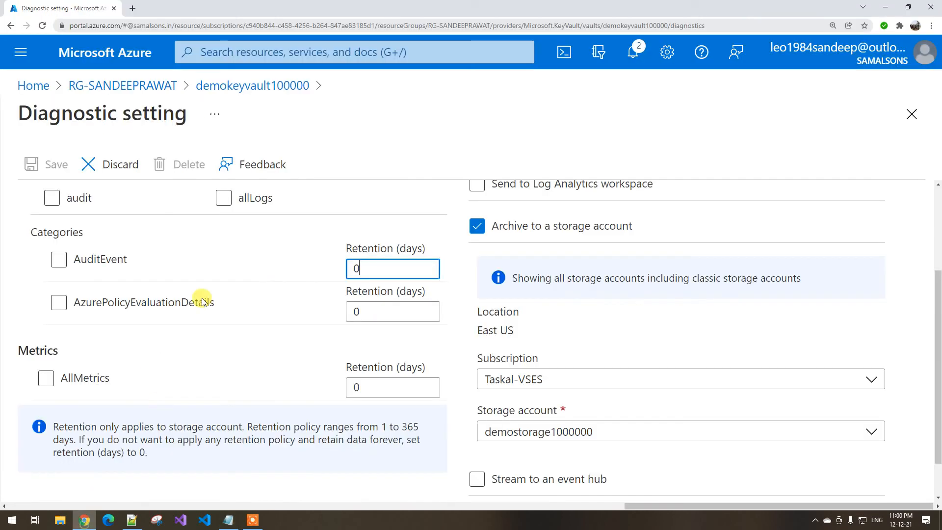
key("alt+Tab")
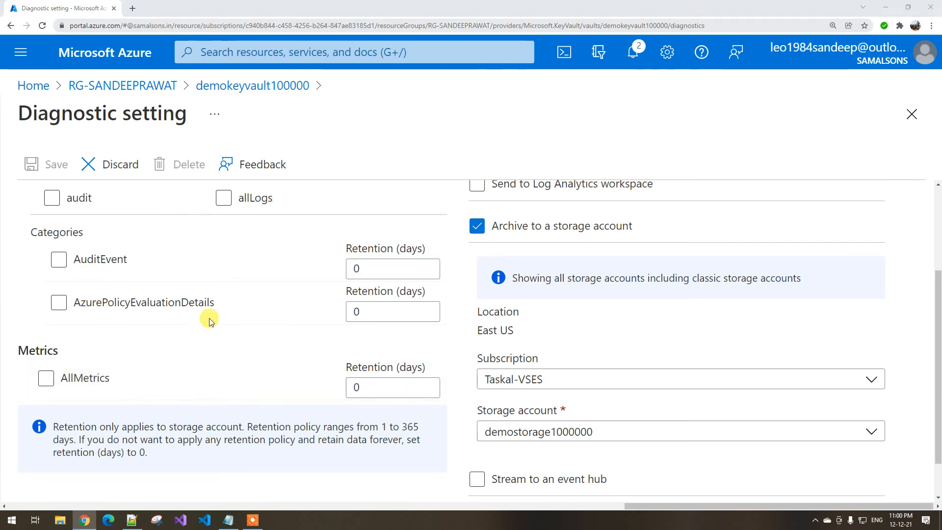
left_click_drag(257, 275, 316, 275)
- Highlight the logs section in the template and the matching Logs heading in the Azure portal's diagnostic setting form
scroll(299, 279, "down", 1)
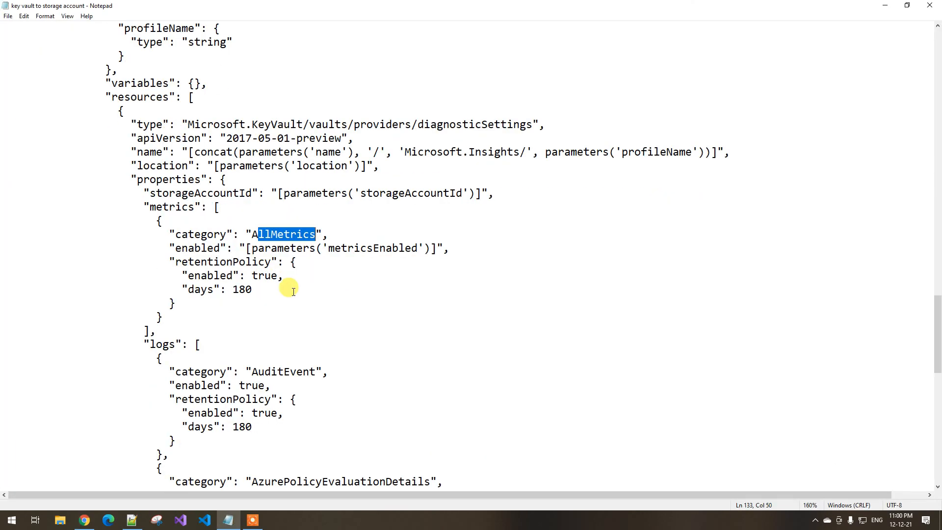
double_click(160, 343)
key("alt+Tab")
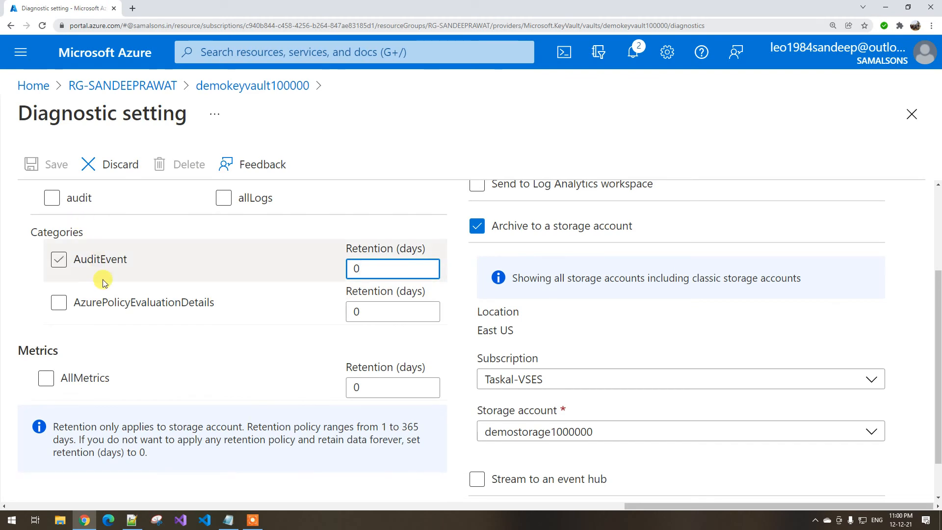
scroll(96, 277, "up", 3)
double_click(19, 286)
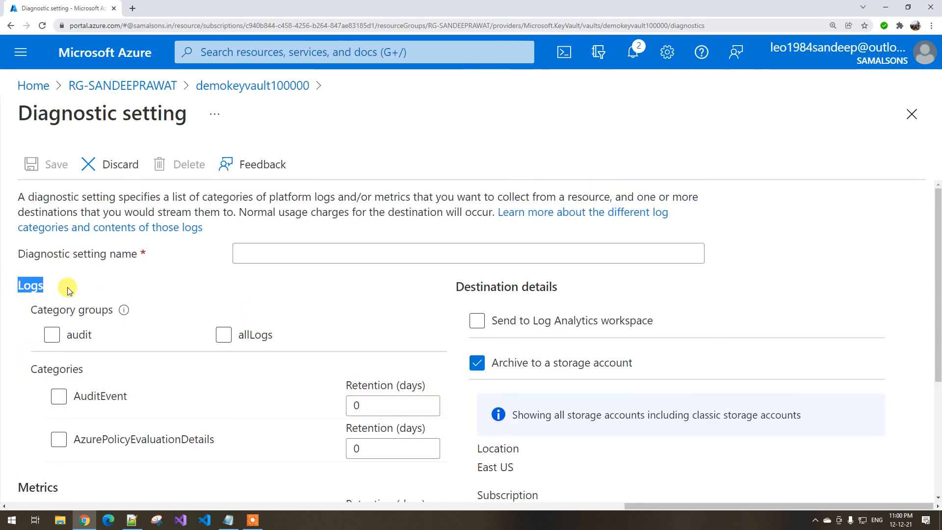
- Return to the template in Notepad, highlight the AuditEvent category and match it with the same category in the Azure portal form
key("alt+Tab")
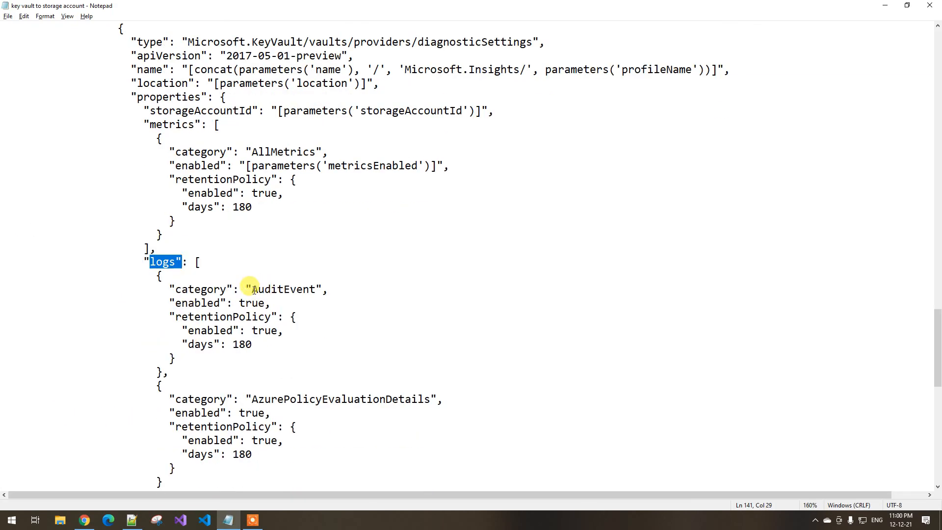
left_click_drag(248, 289, 303, 293)
key("alt+Tab")
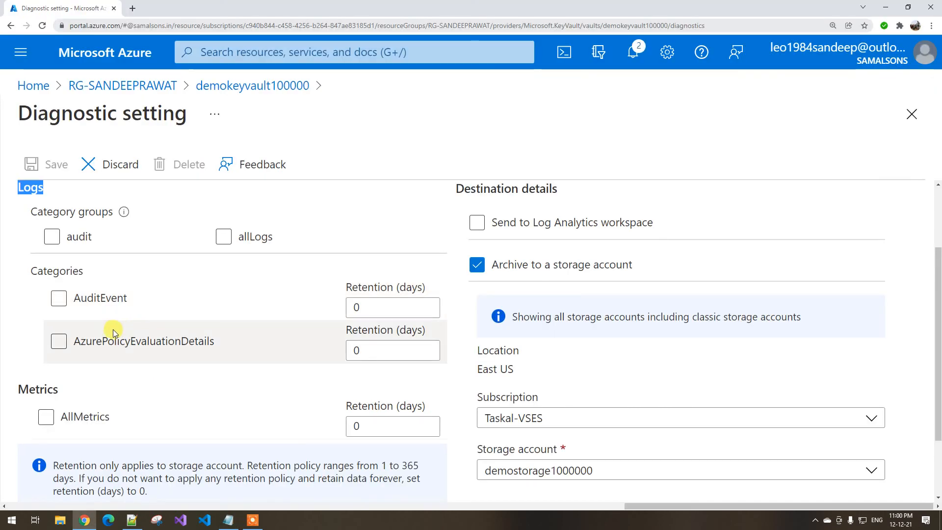
left_click(115, 299)
key("alt+Tab")
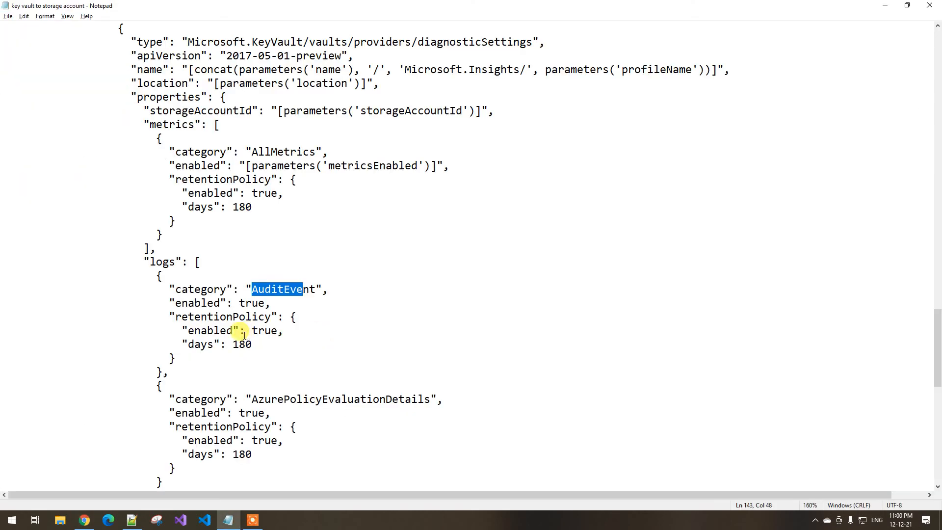
- Compare the retention policies of AuditEvent and AzurePolicyEvaluationDetails in the template with their retention fields in the Azure portal form
left_click_drag(232, 343, 278, 331)
key("alt+Tab")
left_click(364, 306)
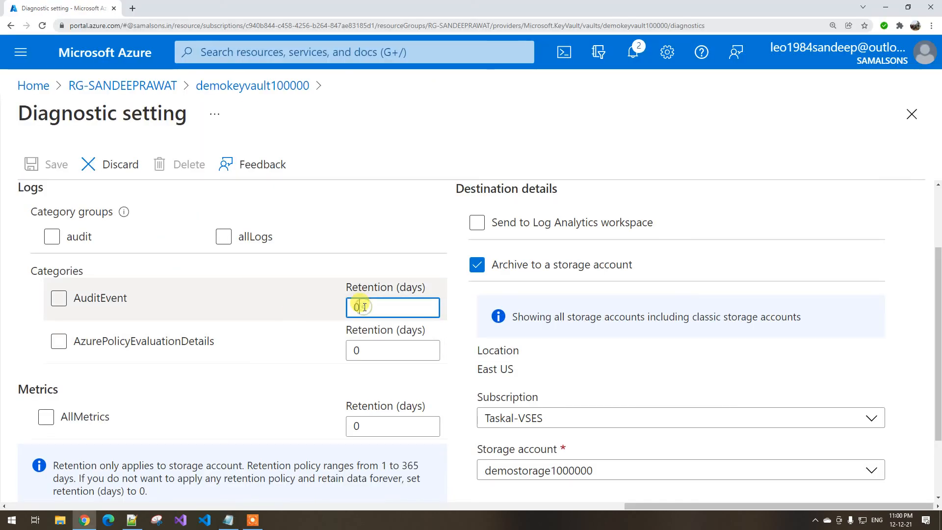
key("alt+Tab")
scroll(362, 342, "down", 1)
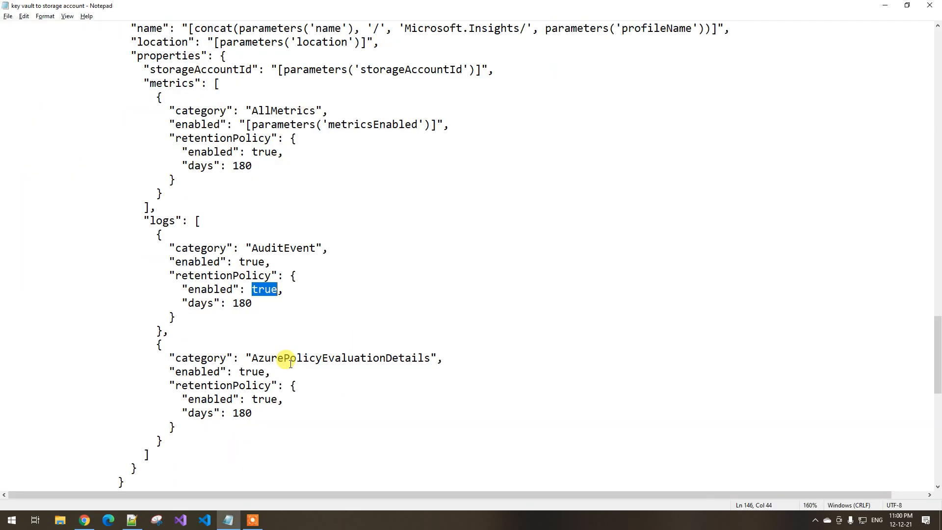
left_click(252, 398)
key("alt+Tab")
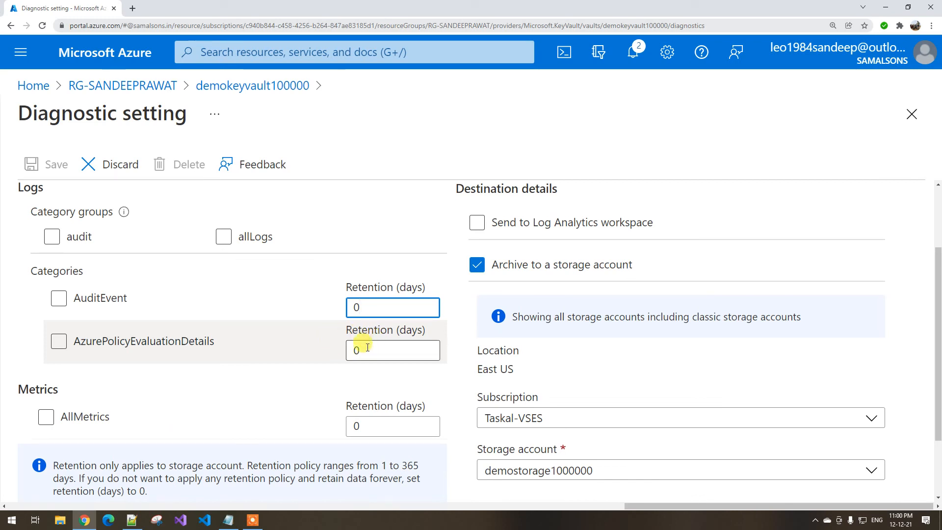
left_click(356, 350)
key("alt+Tab")
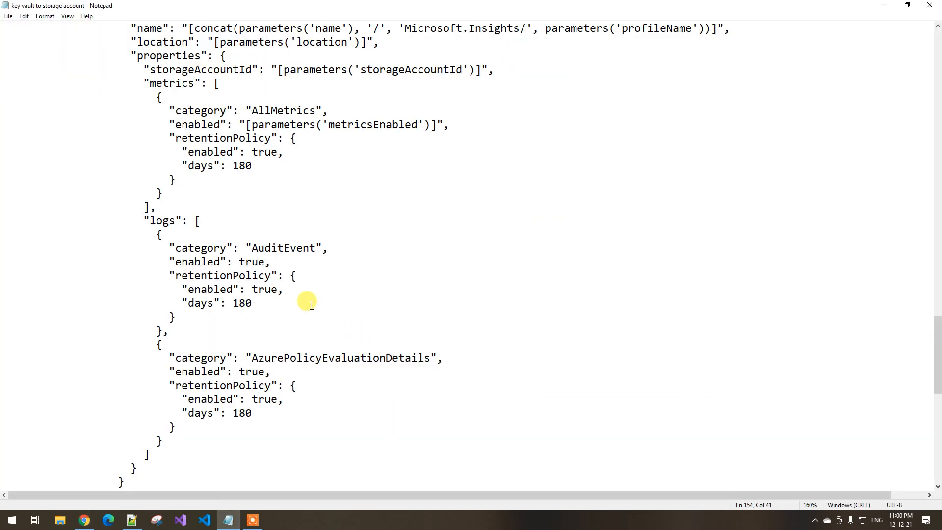
- Switch to the Notepad++ notes and highlight the repository URL from which the Azure policy is obtained
left_click(131, 519)
left_click(163, 347)
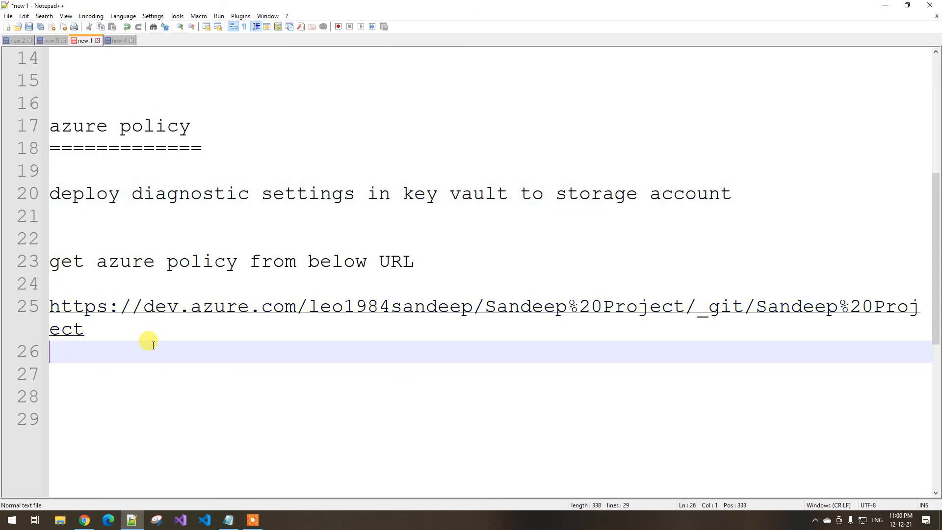
left_click(151, 335)
left_click_drag(151, 336, 74, 308)
left_click(144, 344)
- Switch back to Notepad and select the entire key vault policy definition text
left_click(228, 520)
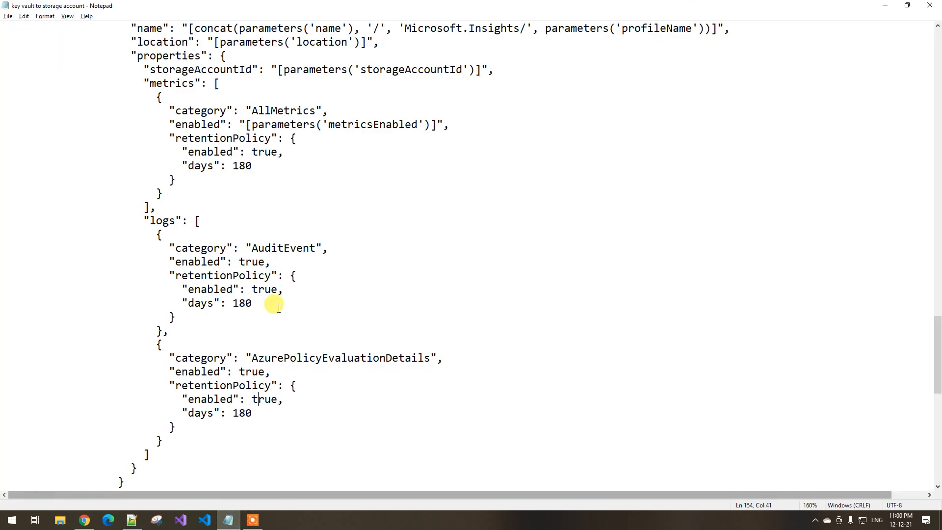
key("ctrl+a")
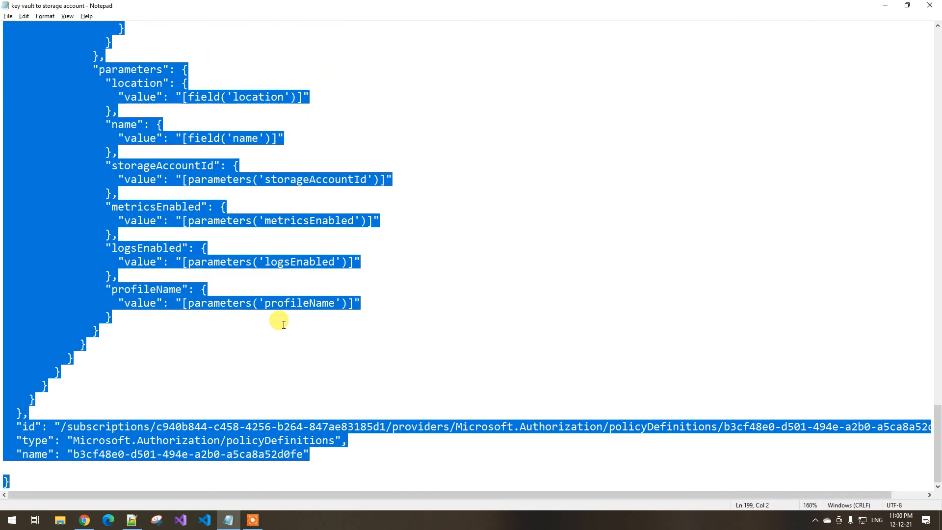
- Switch to the Azure portal and leave the diagnostic setting form for demokeyvault100000, discarding the unsaved edits
left_click(84, 520)
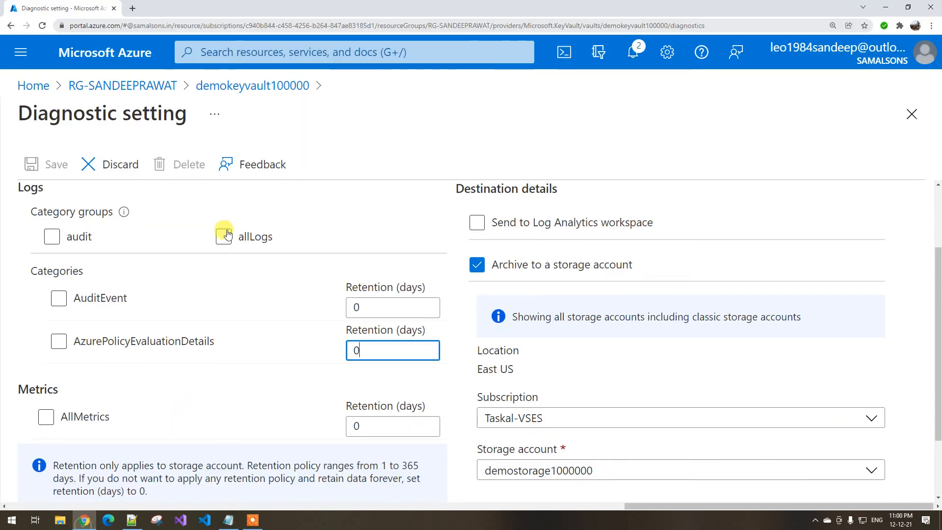
left_click(249, 89)
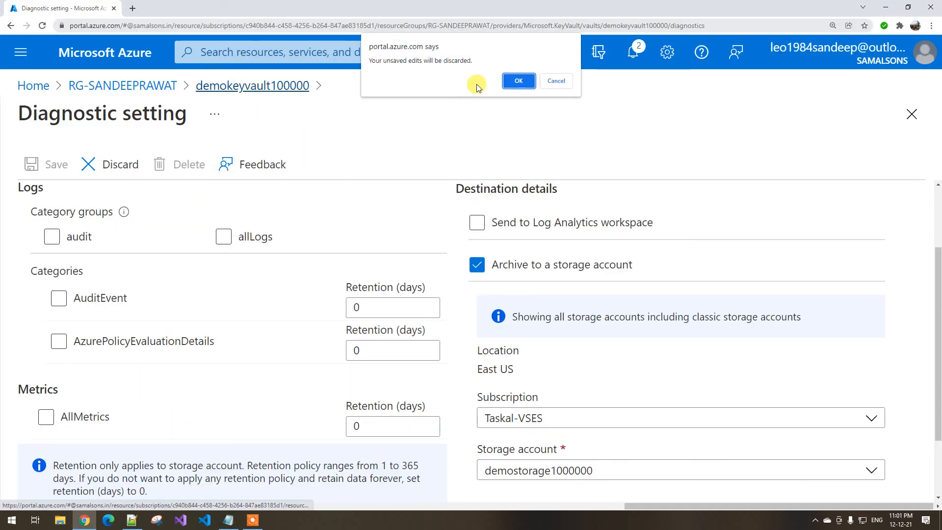
left_click(511, 88)
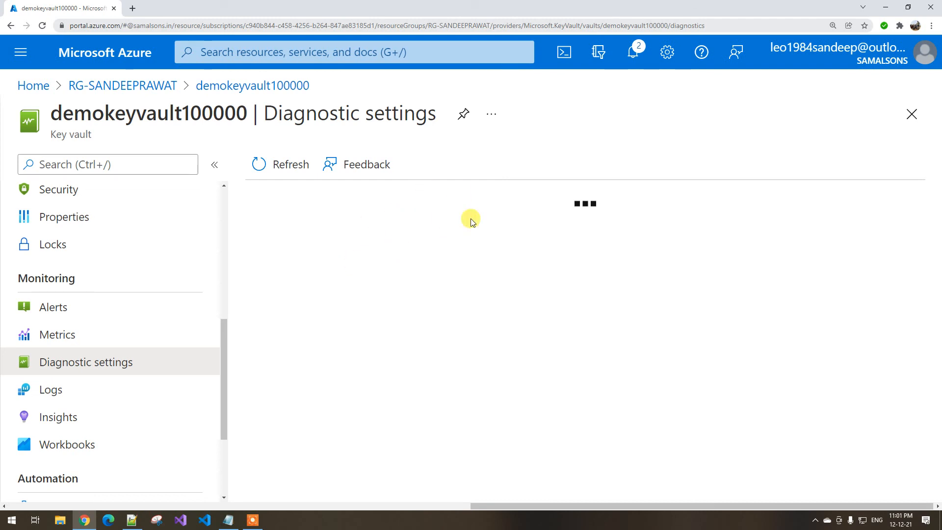
- Open the key vault's resource group and examine the locations of demokeyvault100000 and demostorage1000000
left_click(161, 87)
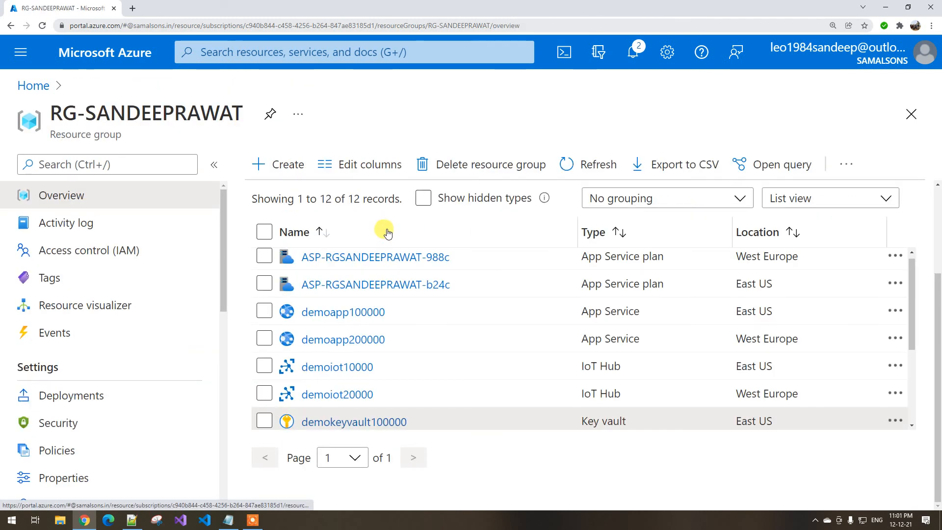
scroll(372, 315, "down", 2)
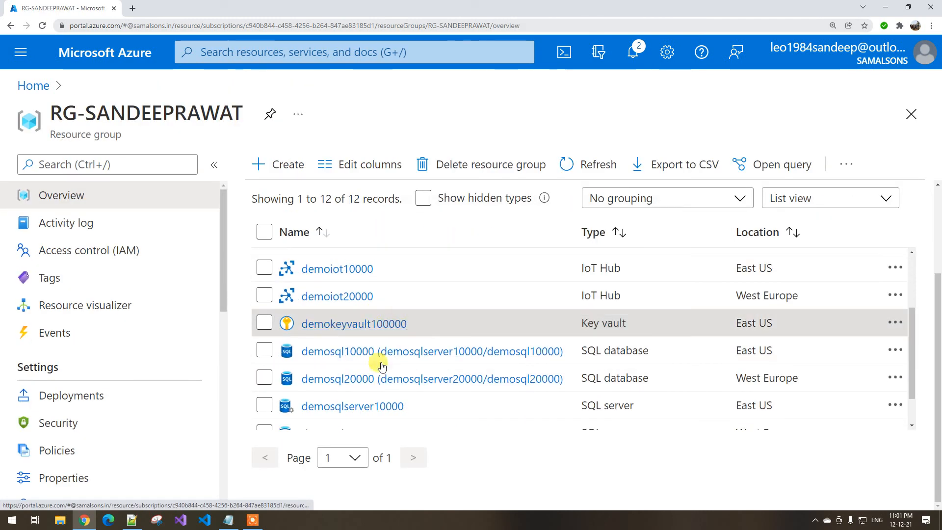
left_click_drag(780, 324, 748, 324)
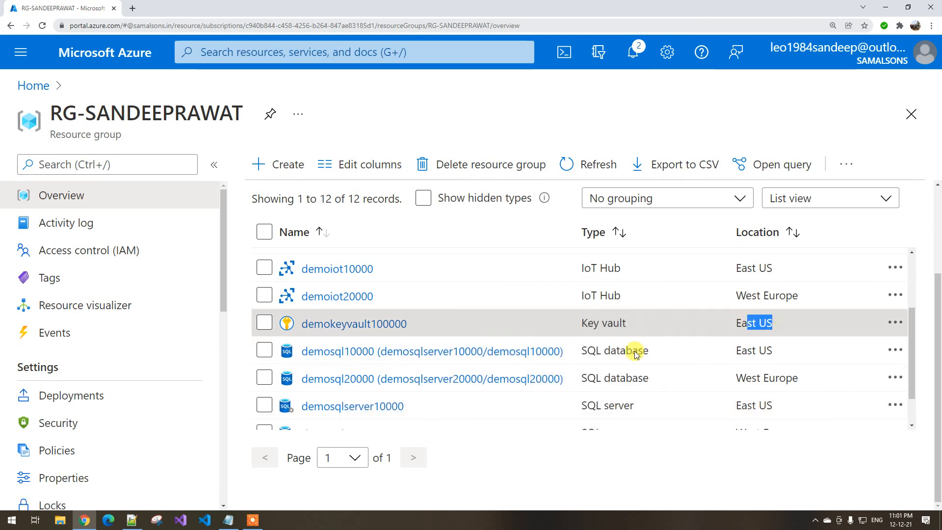
scroll(538, 367, "down", 1)
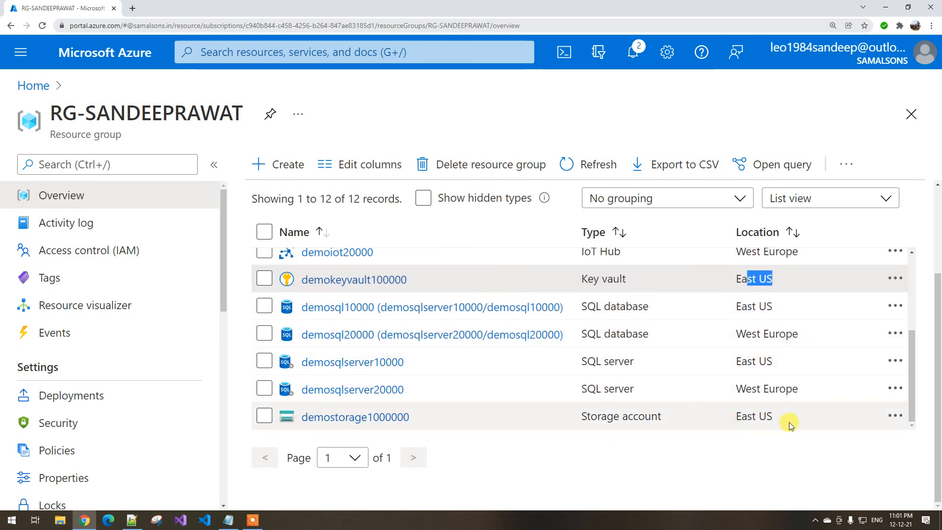
left_click(813, 417)
- Return to the portal home, search for the policy service and open its list of definitions
left_click(32, 86)
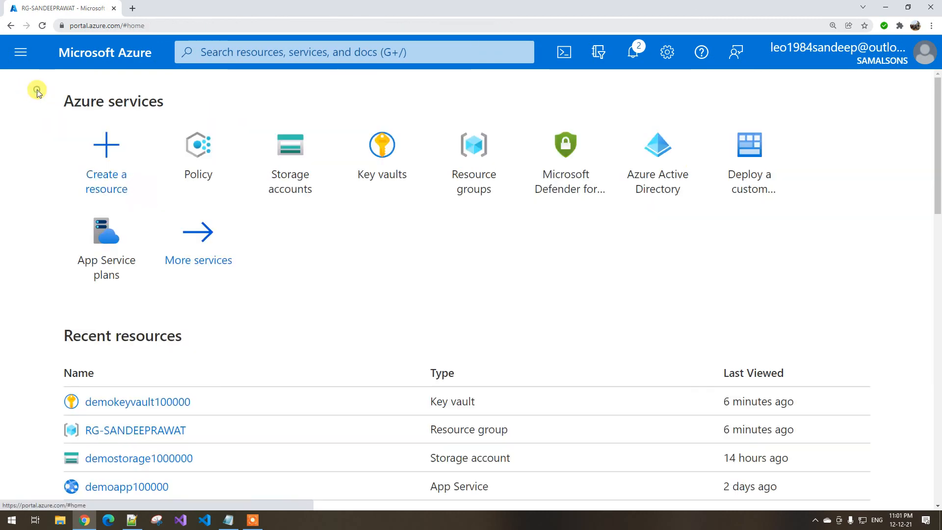
left_click(231, 53)
type("po")
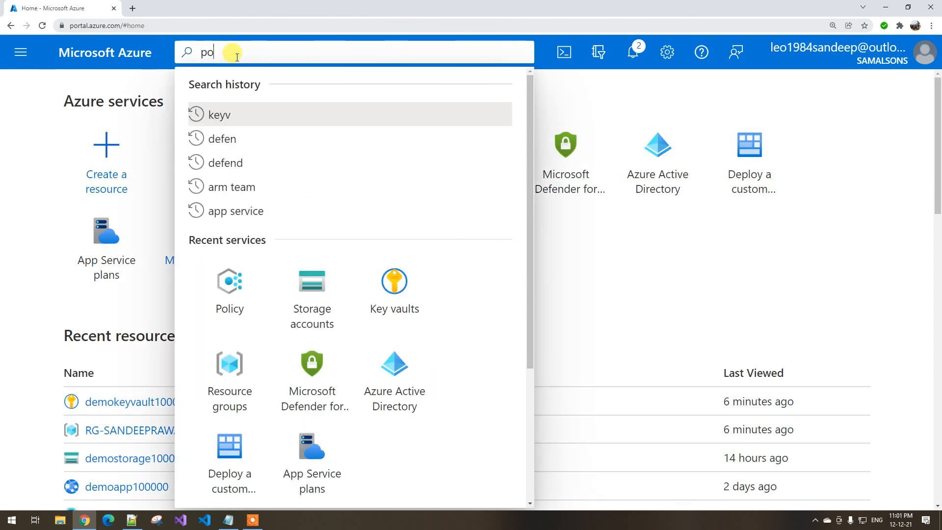
type("licy")
left_click(230, 118)
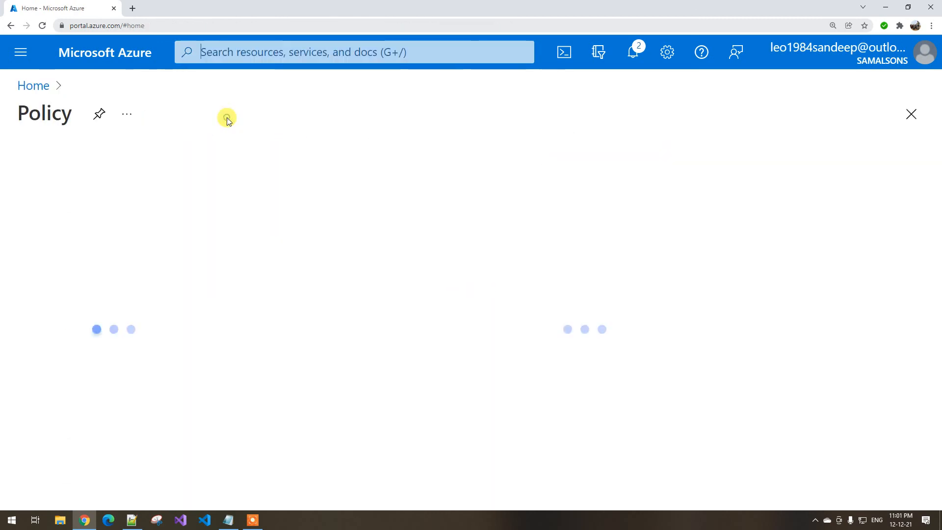
left_click(81, 397)
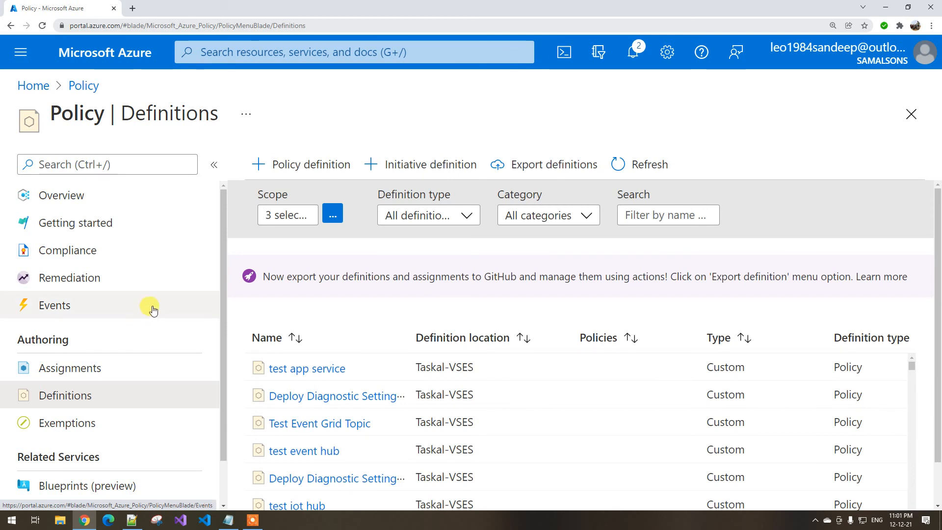
- Start a new policy definition and set its definition location to the Tenant Root Group with the Taskal-VSES subscription
left_click(294, 163)
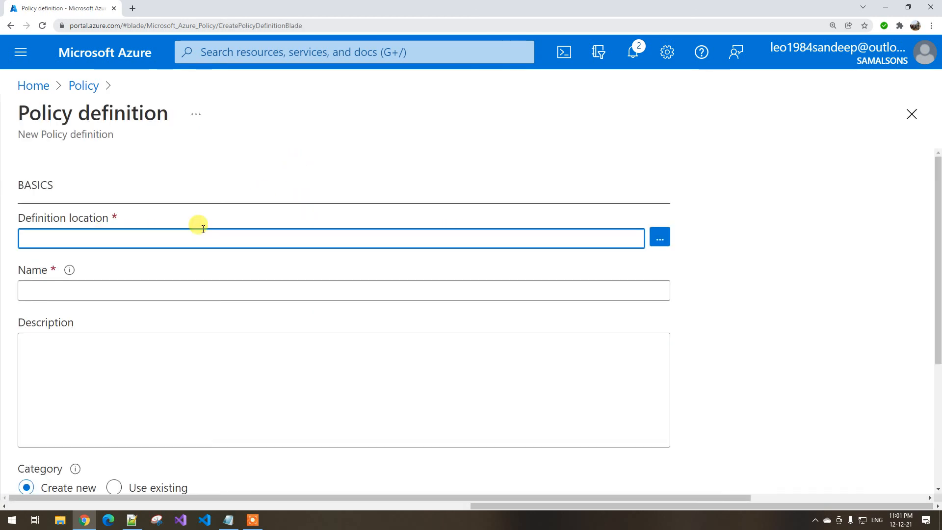
left_click(660, 237)
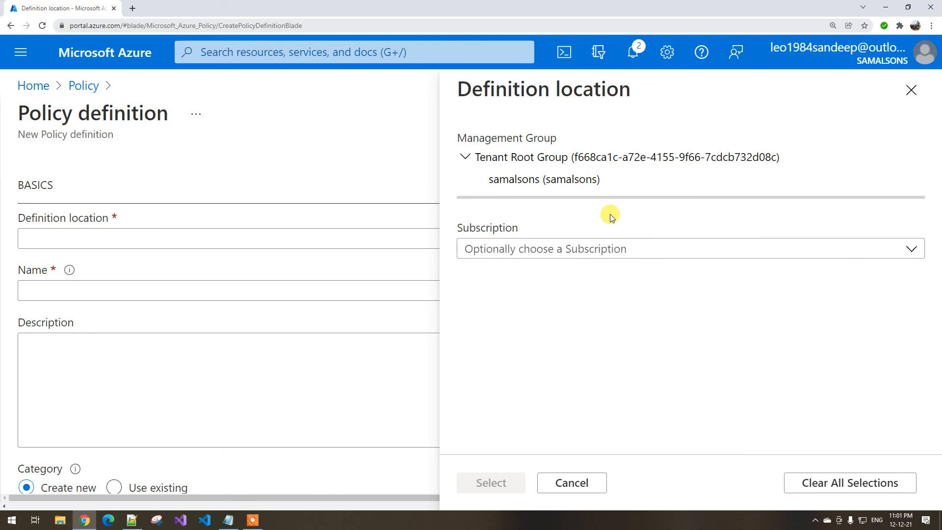
left_click(555, 157)
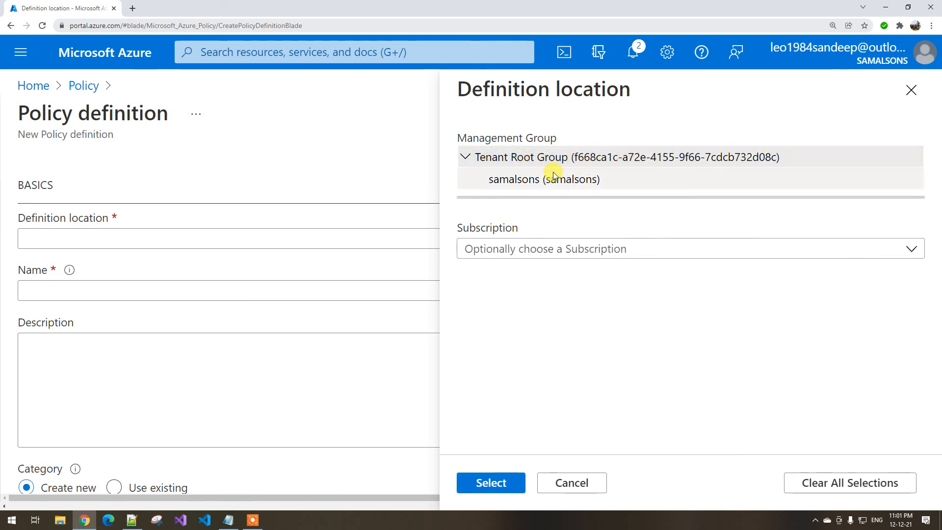
left_click(504, 251)
left_click(514, 362)
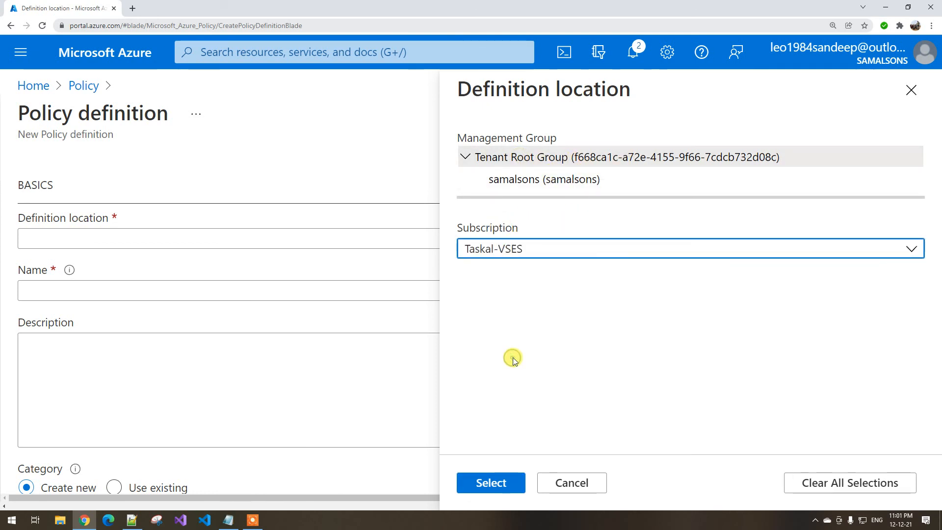
left_click(491, 483)
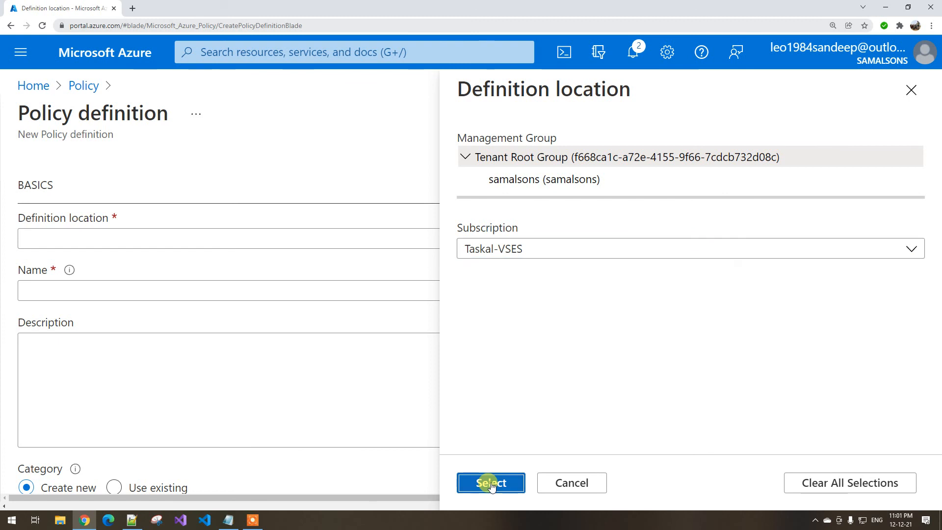
- Name the policy definition "test add diagnostic setting in keyvault to storage account - east us"
left_click(126, 290)
type("test")
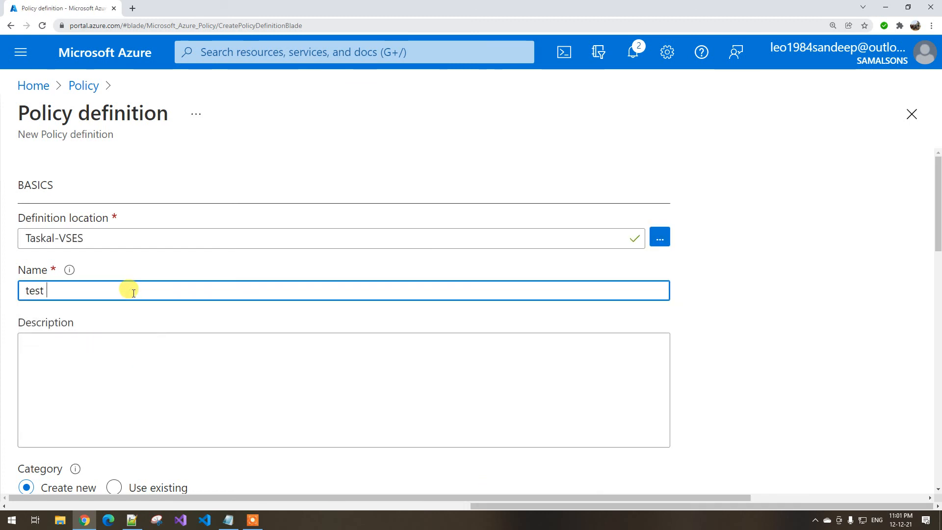
type(" add diagnos")
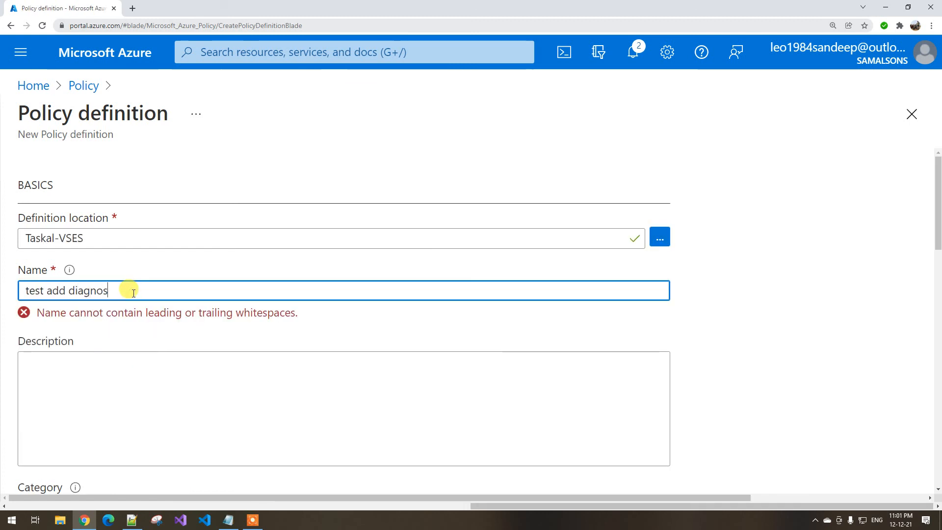
type("tic setting to key")
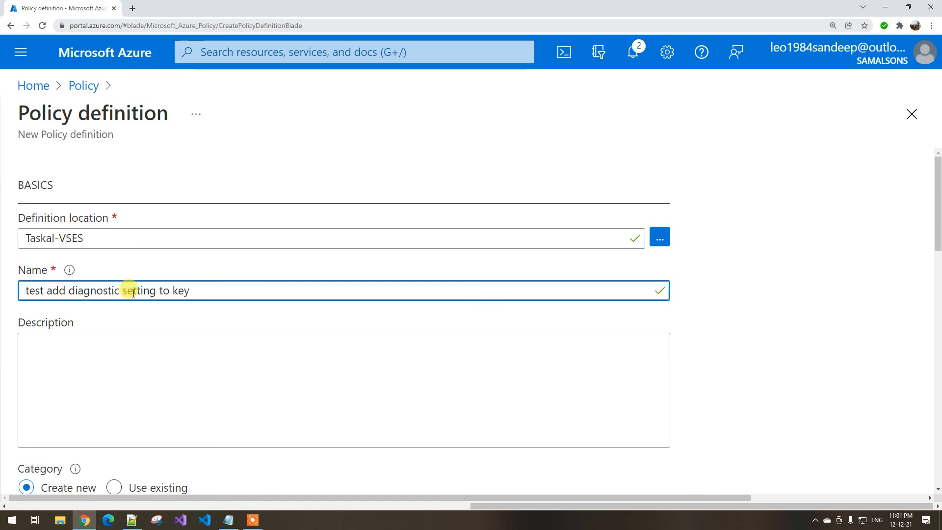
key("BackSpace")
key("BackSpace")
key("BackSpace")
key("BackSpace")
key("BackSpace")
key("BackSpace")
key("BackSpace")
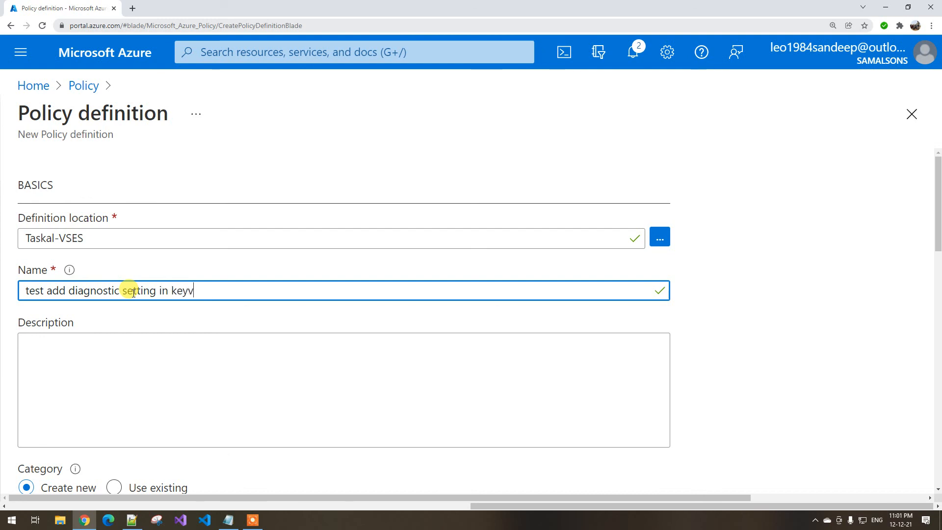
type("storage")
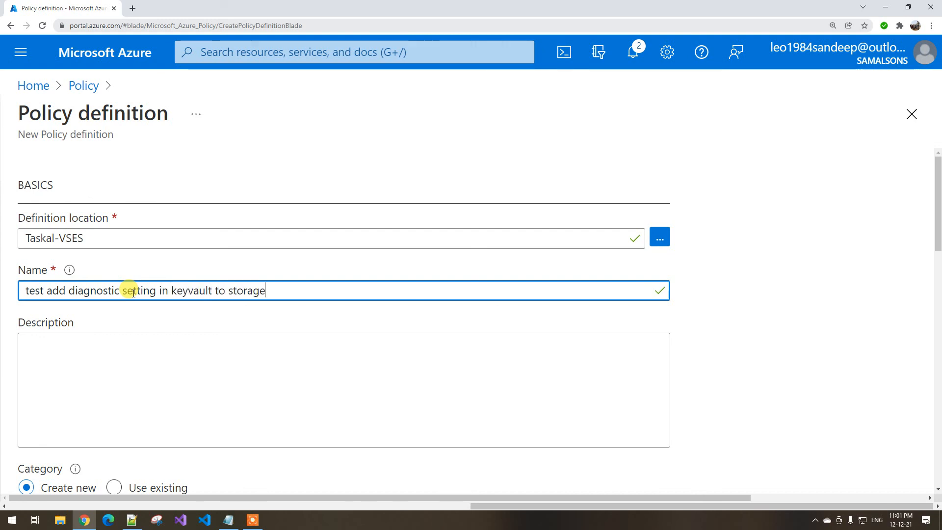
type(" account - east us")
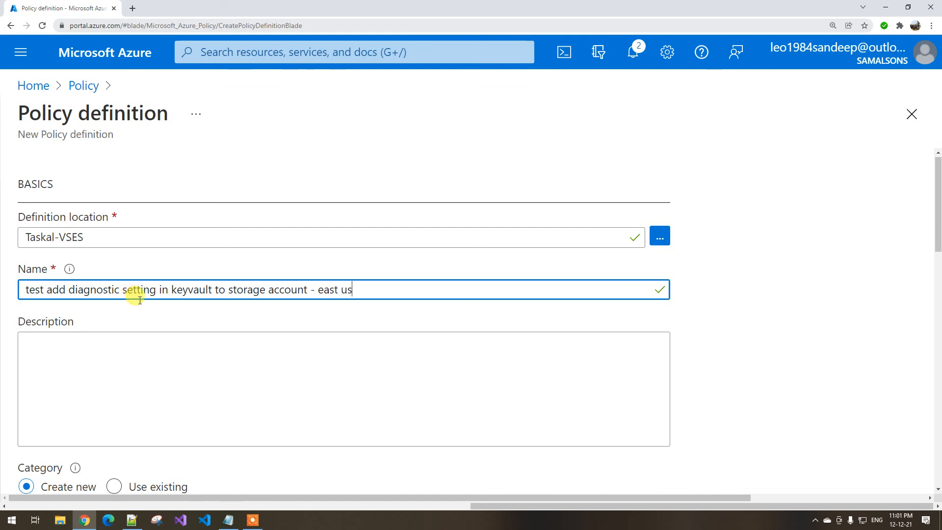
- Assign the policy definition to the existing Key Vault category
scroll(137, 237, "down", 5)
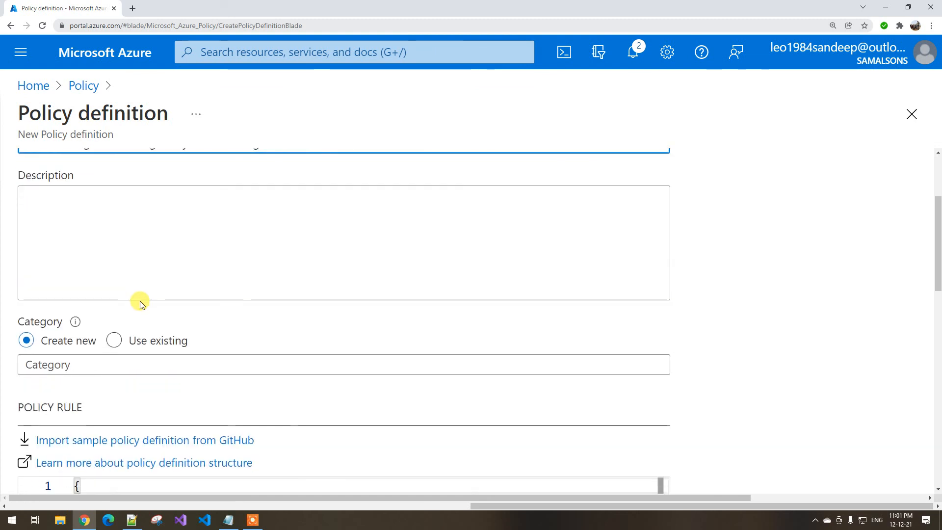
left_click(115, 192)
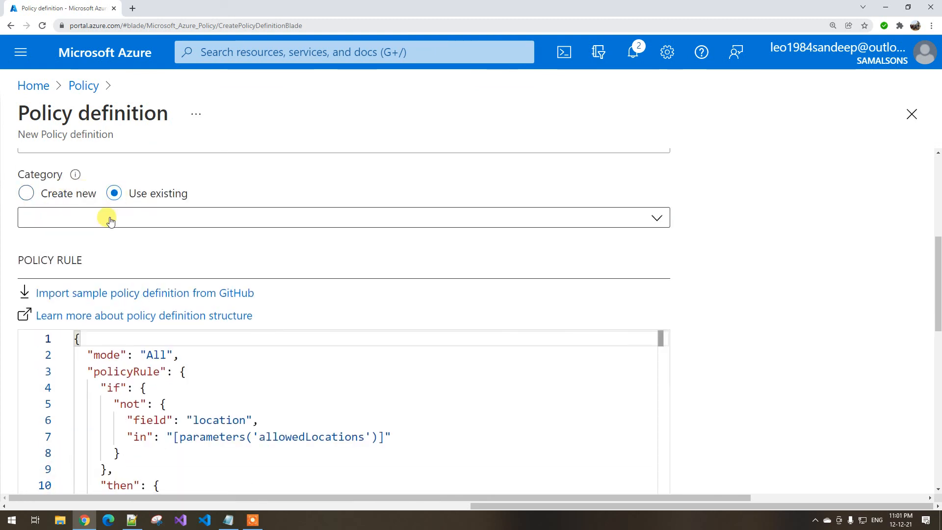
left_click(101, 216)
scroll(103, 289, "down", 5)
scroll(109, 297, "down", 5)
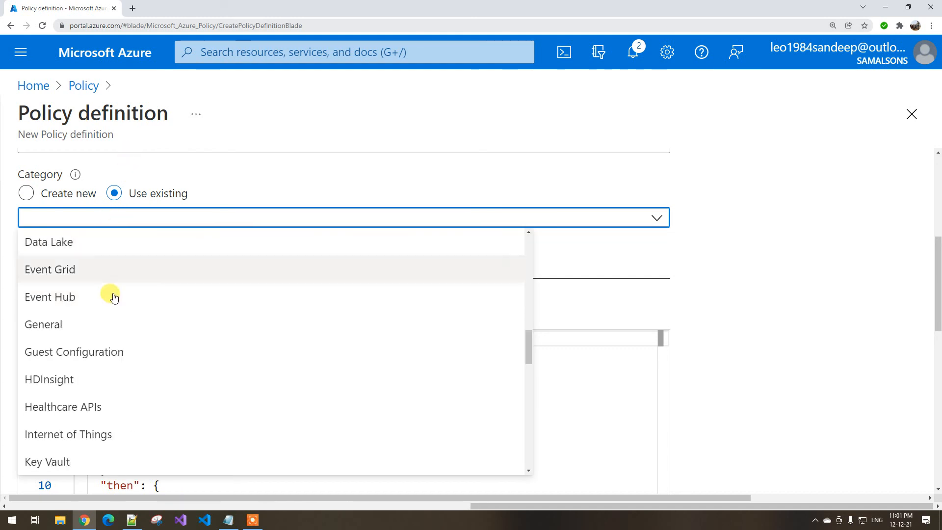
scroll(110, 297, "down", 5)
scroll(57, 296, "down", 8)
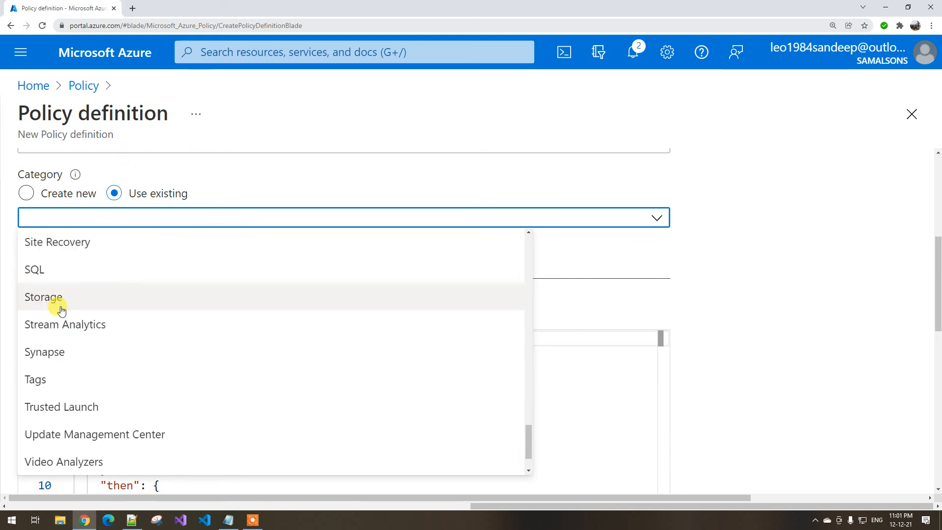
scroll(85, 352, "up", 12)
scroll(84, 351, "up", 6)
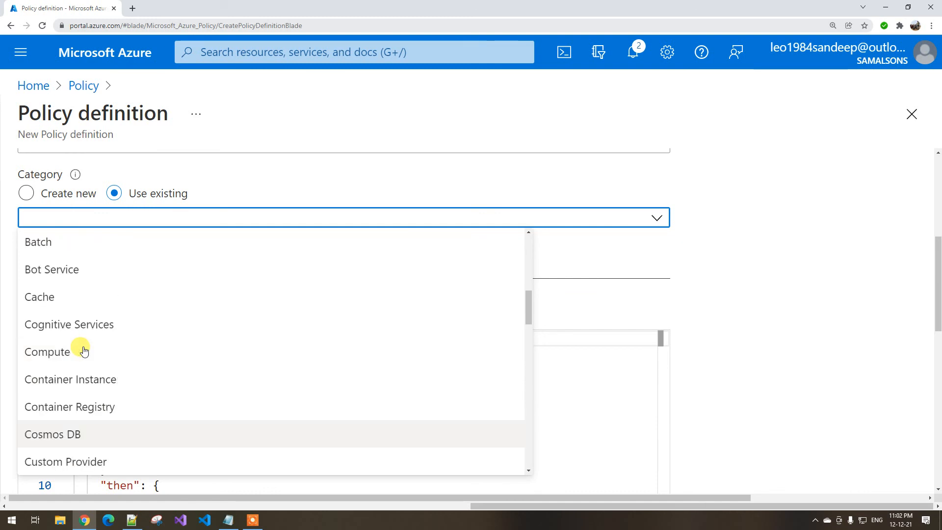
scroll(84, 351, "down", 8)
left_click(54, 324)
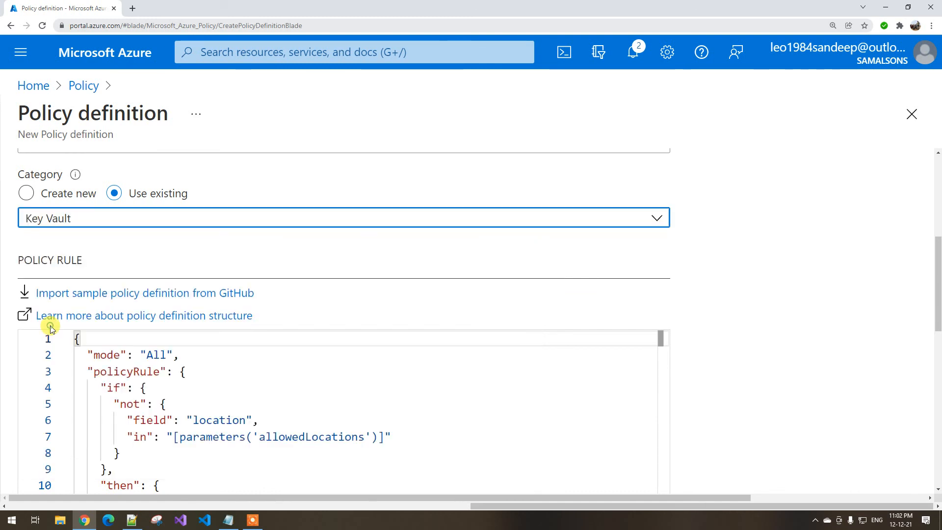
- Replace the default policy rule with the copied key vault diagnostic settings JSON and save the definition
scroll(177, 353, "down", 1)
left_click(178, 353)
key("ctrl+a")
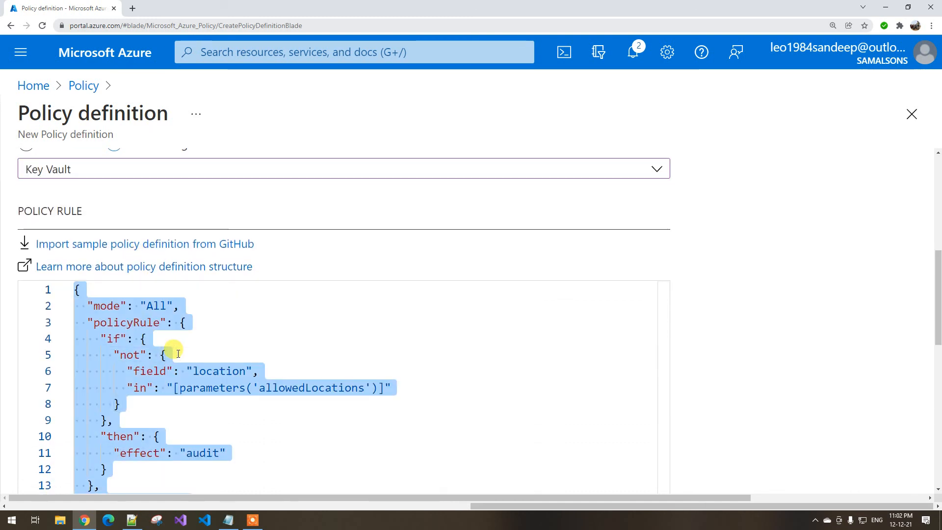
key("Delete")
key("ctrl+v")
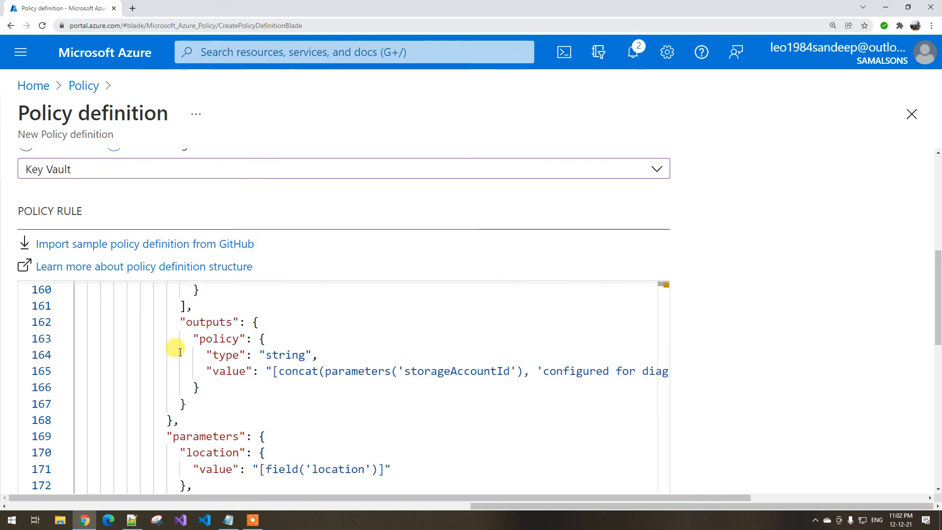
left_click_drag(937, 267, 937, 407)
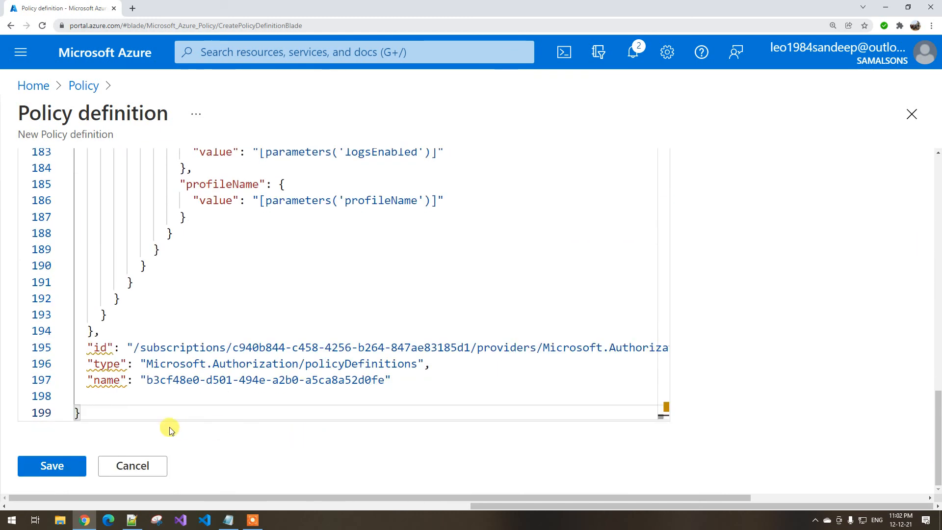
left_click(55, 466)
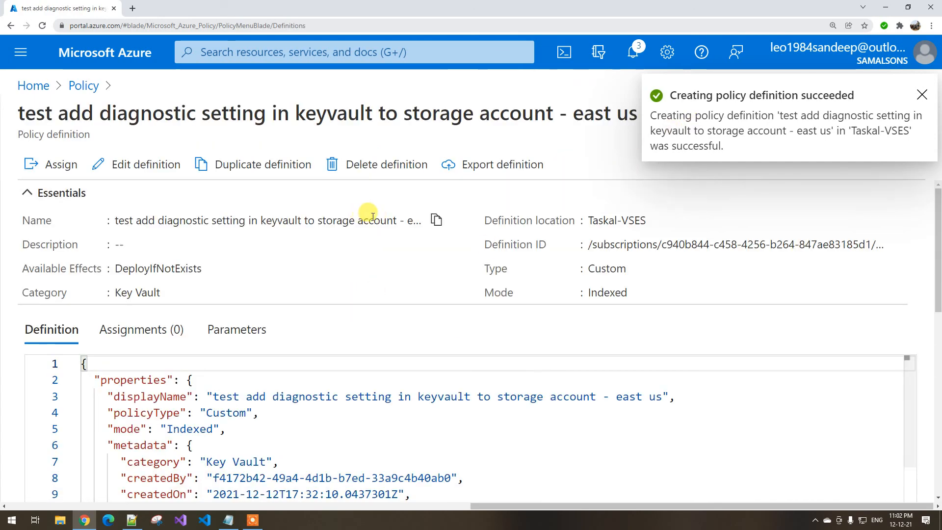
- Start assigning the new policy with the default scope and assignment name, and set the profile name for config to setbypolicy
left_click(54, 166)
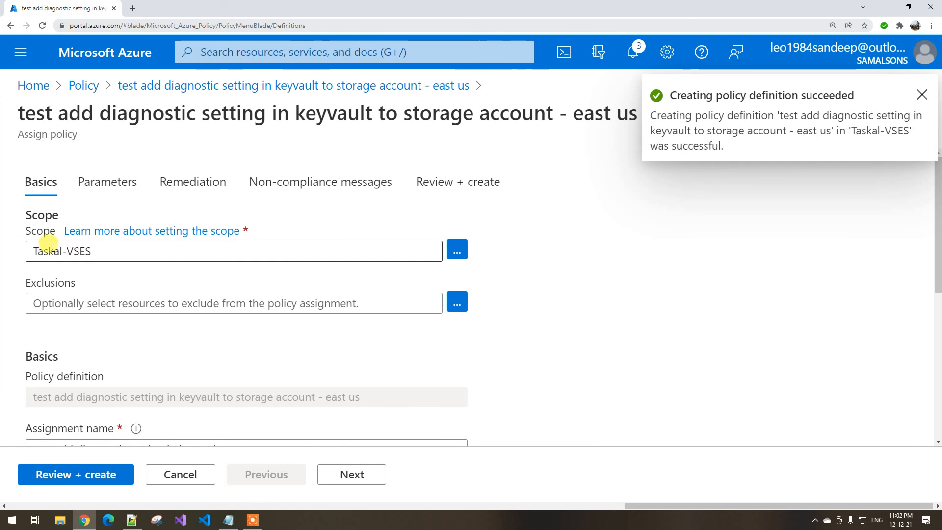
scroll(111, 254, "down", 2)
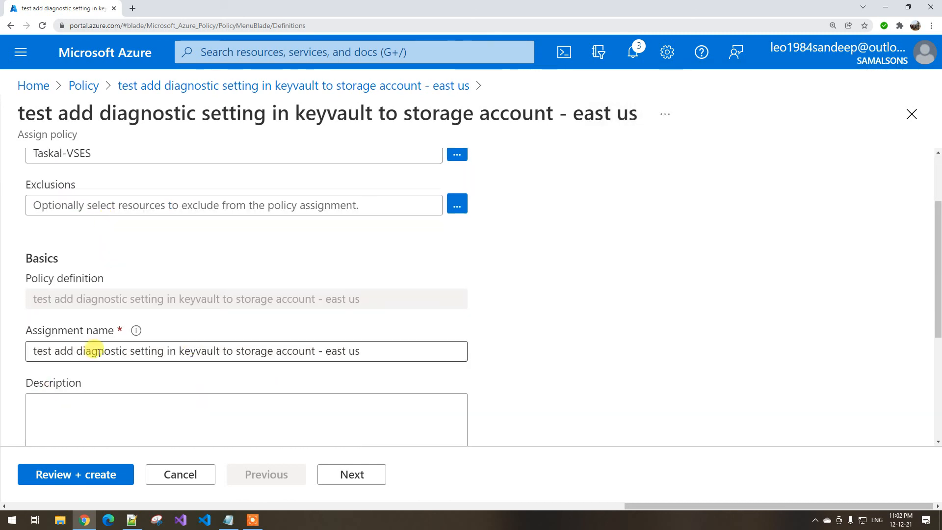
left_click(352, 474)
scroll(204, 319, "down", 2)
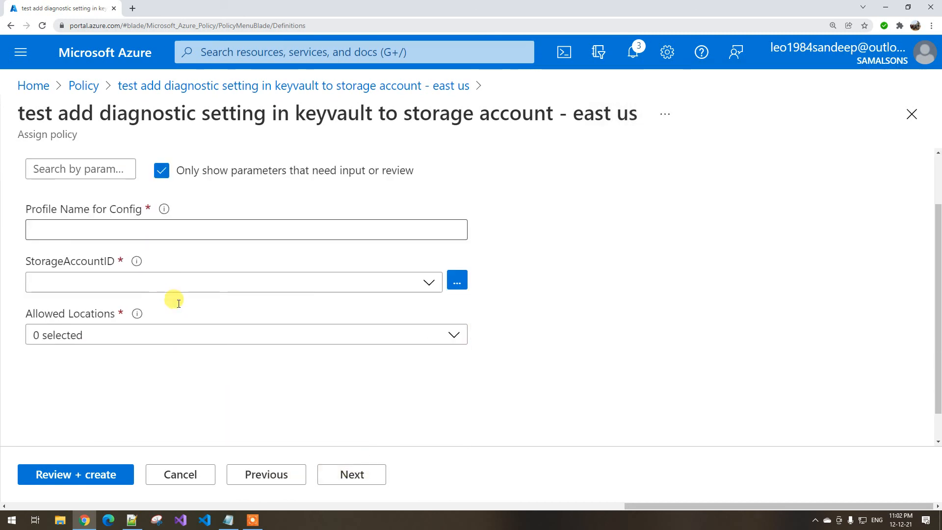
left_click(107, 205)
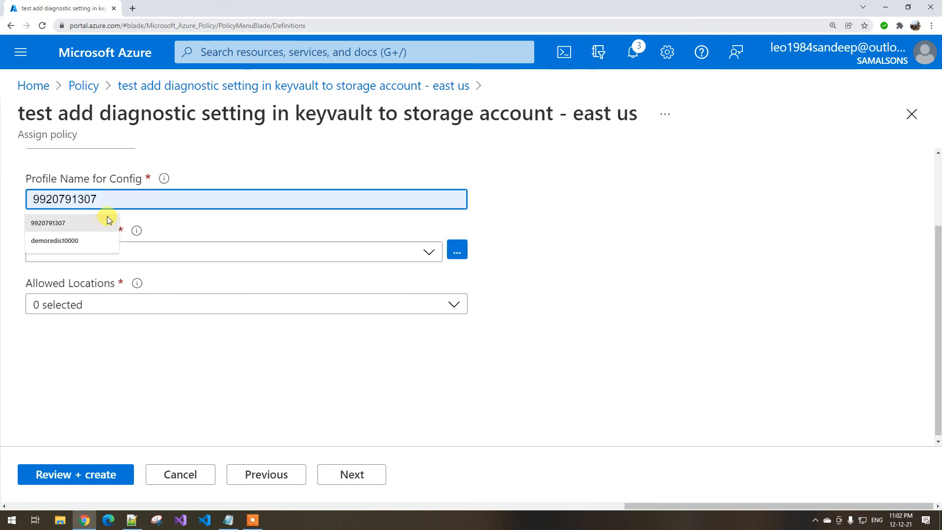
type("setbypolicy")
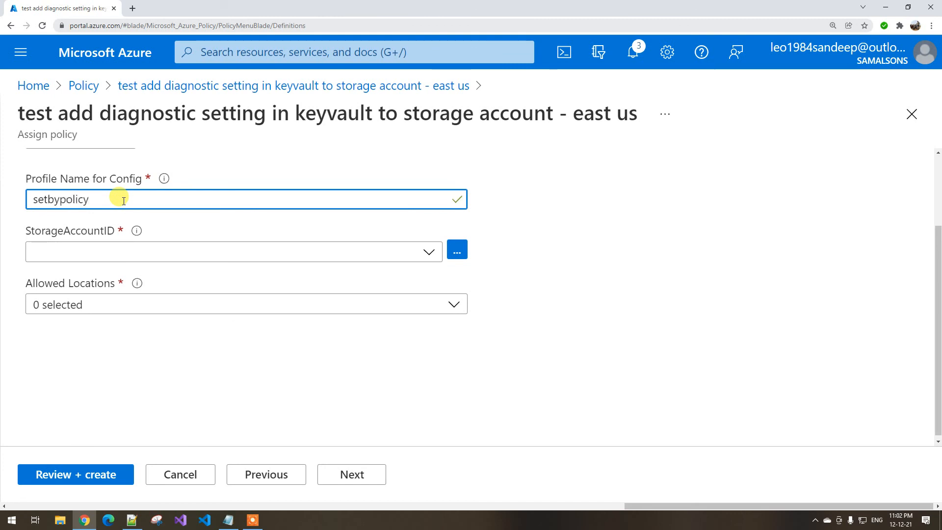
- Set the StorageAccountID parameter to demostorage1000000 in the Taskal-VSES subscription
left_click(455, 255)
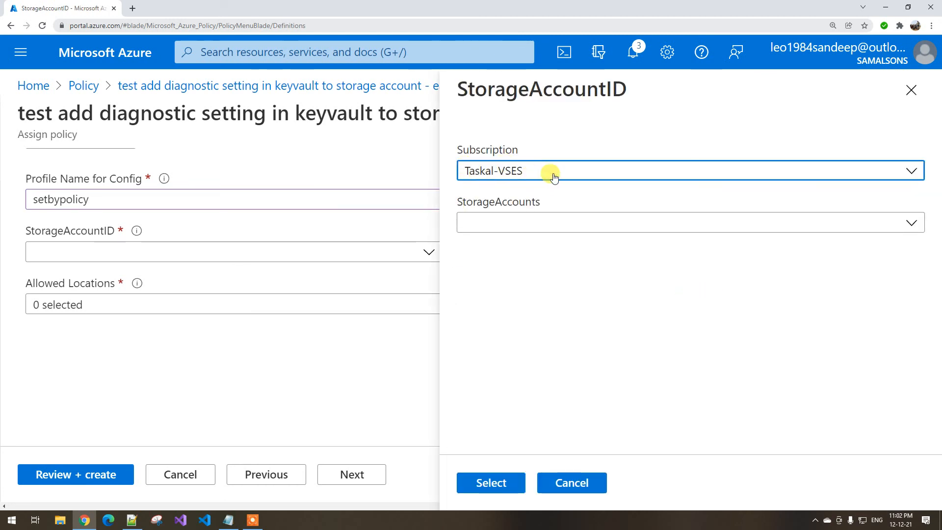
left_click(519, 224)
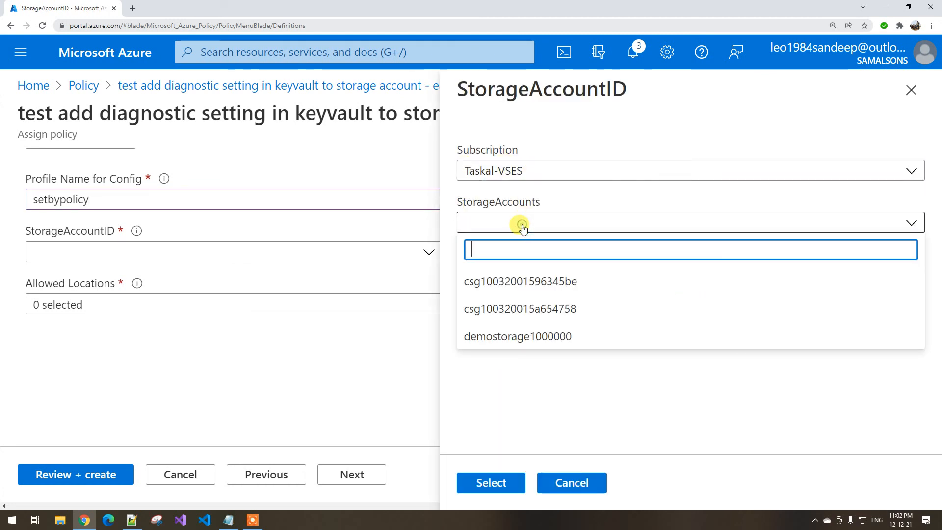
left_click(508, 337)
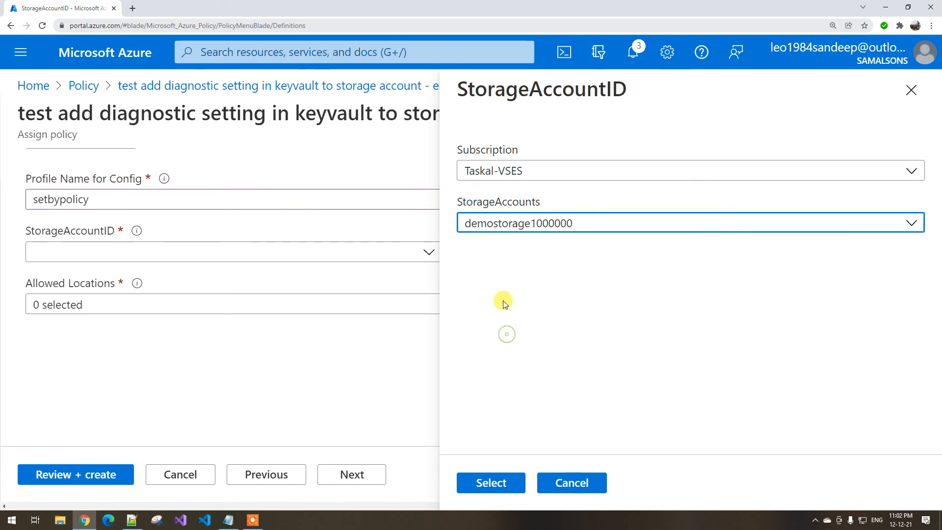
left_click(490, 482)
- Filter the allowed locations by "east us" and select only East US
left_click(111, 307)
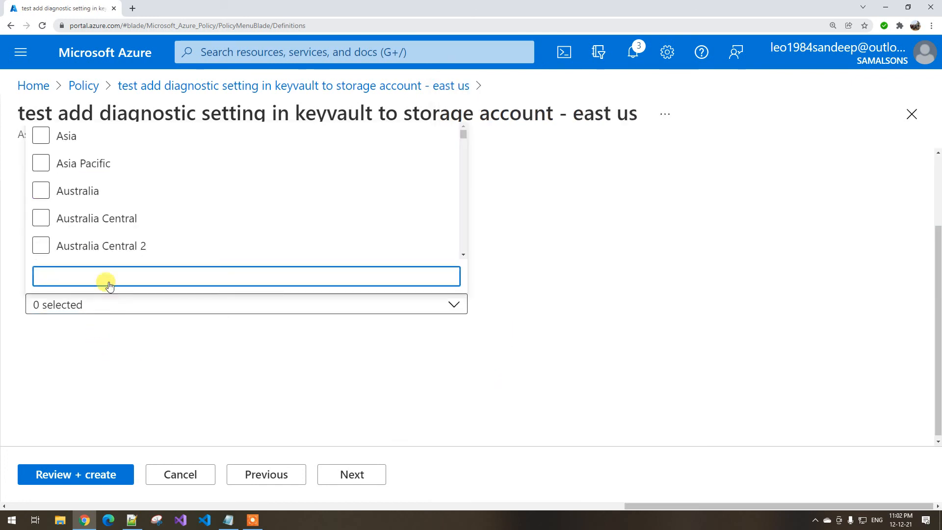
type("east")
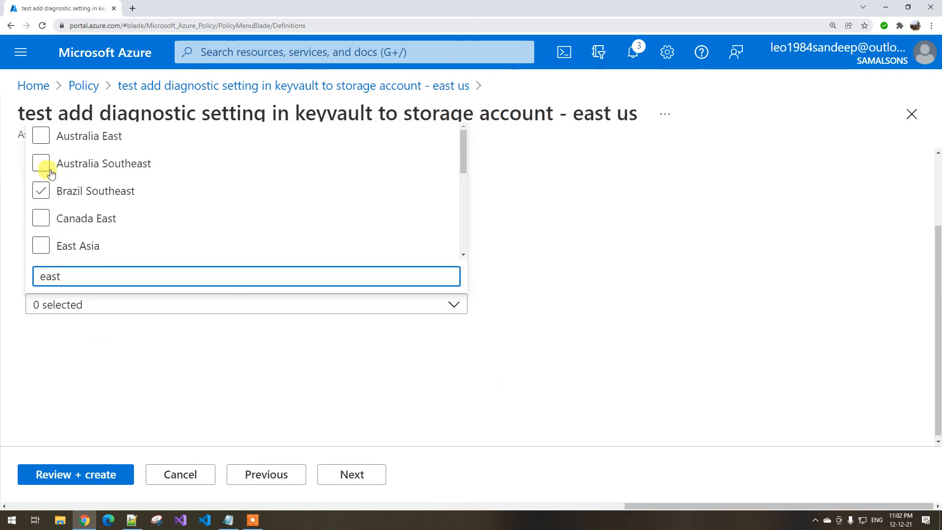
type(" us")
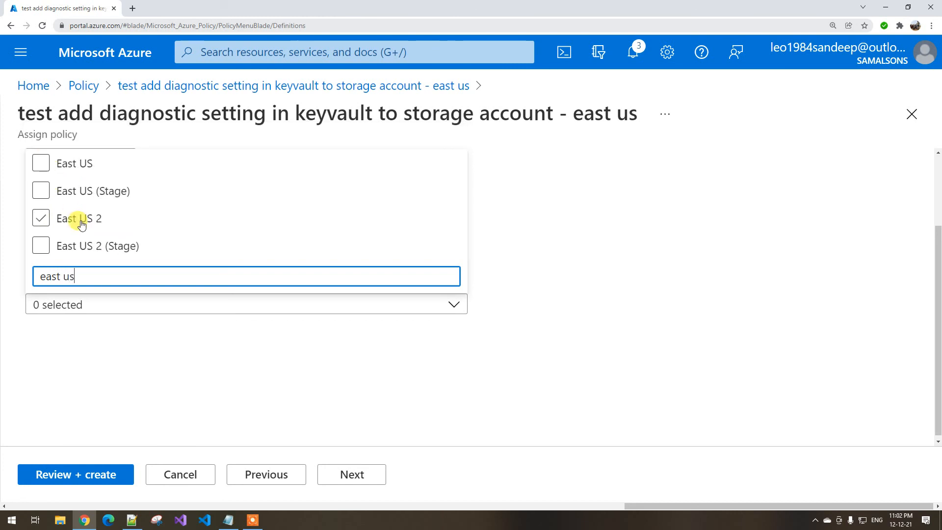
left_click(43, 163)
left_click(169, 375)
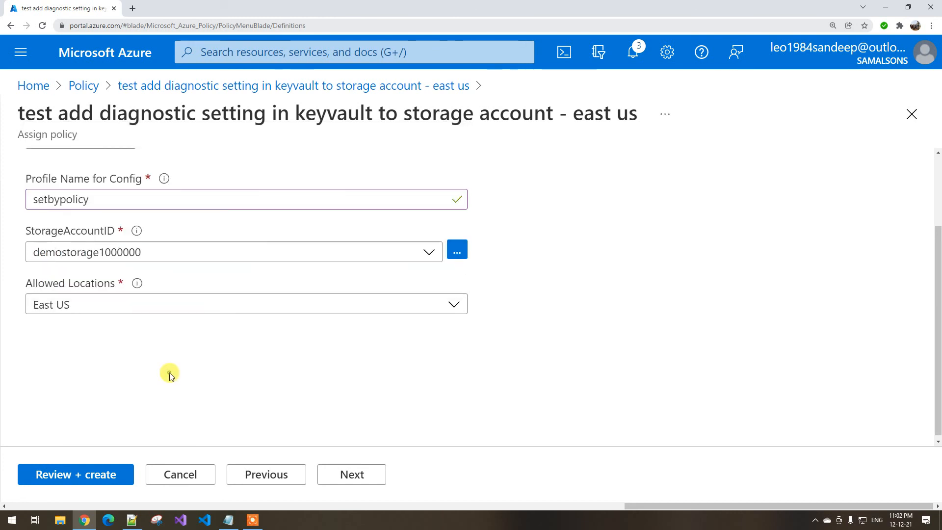
- Keep the default remediation settings with a system assigned identity, leave the non-compliance message empty and create the policy assignment
left_click(343, 473)
scroll(295, 354, "down", 4)
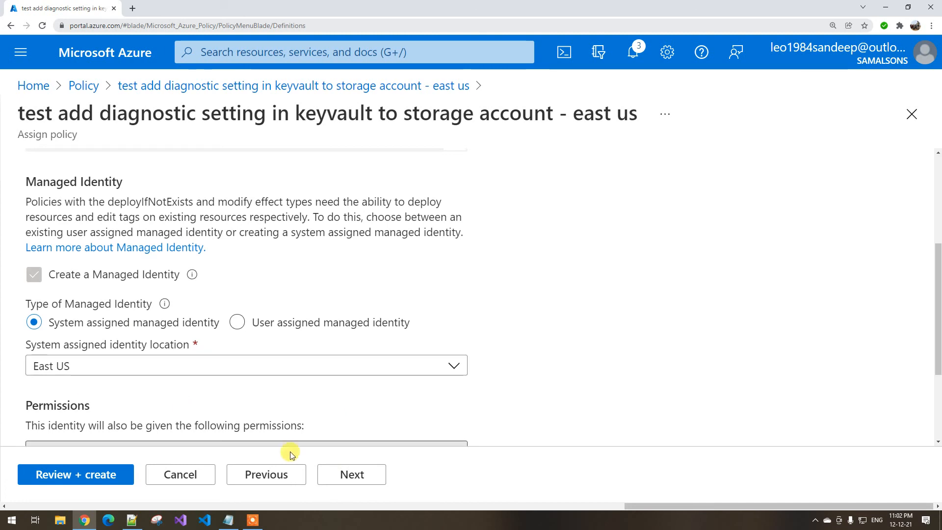
left_click(367, 478)
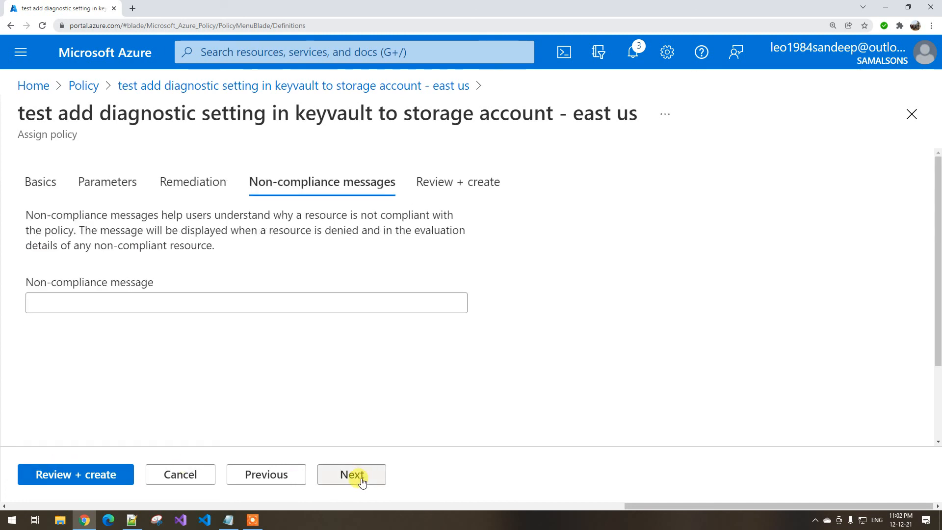
left_click(358, 475)
left_click(66, 475)
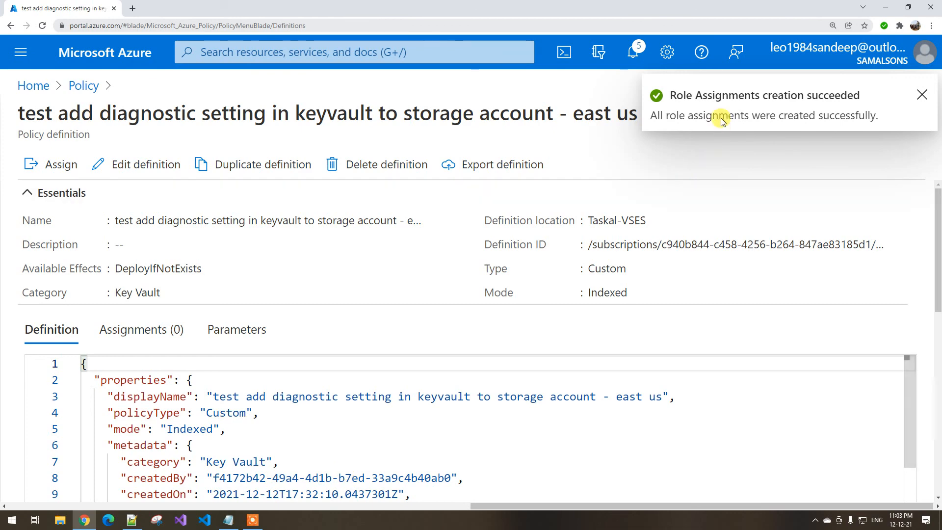
- Open the policy compliance overview, refresh it and widen the Name column to examine the new assignment's compliance state
left_click(81, 87)
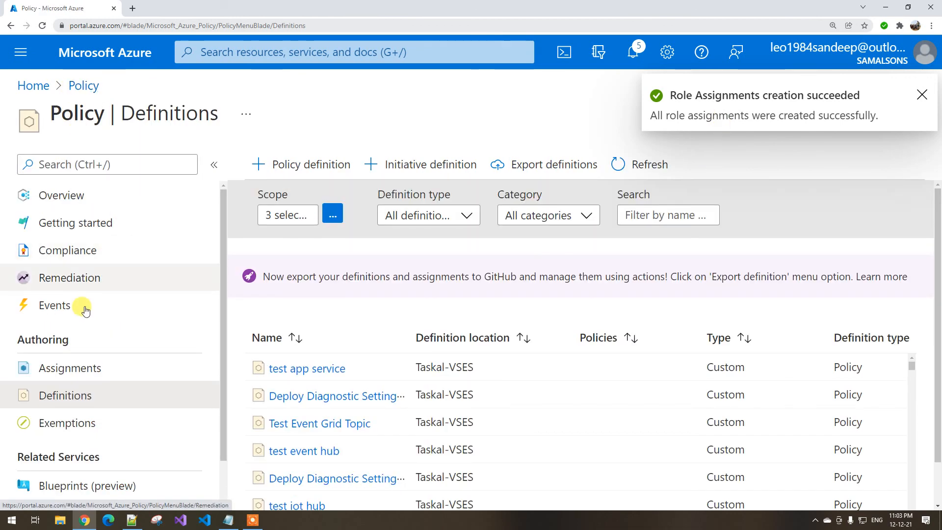
left_click(71, 252)
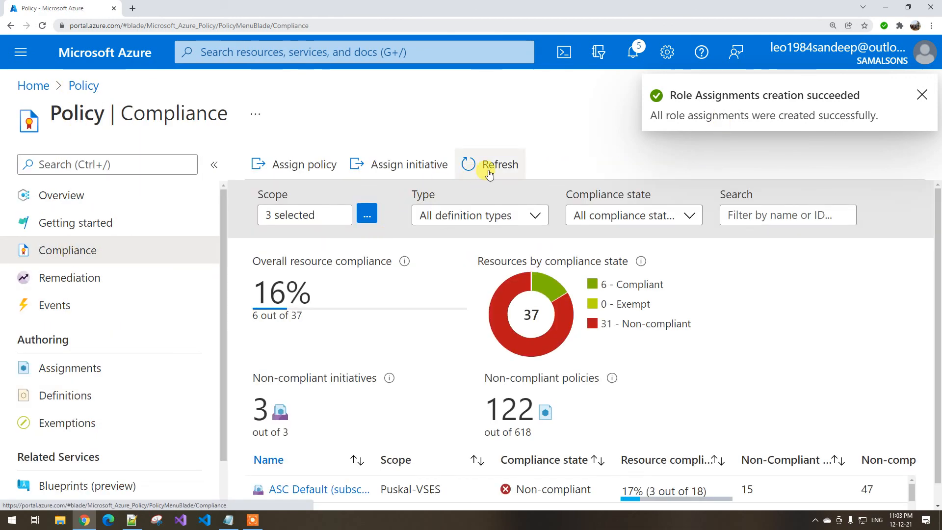
left_click(489, 172)
key("ctrl+minus")
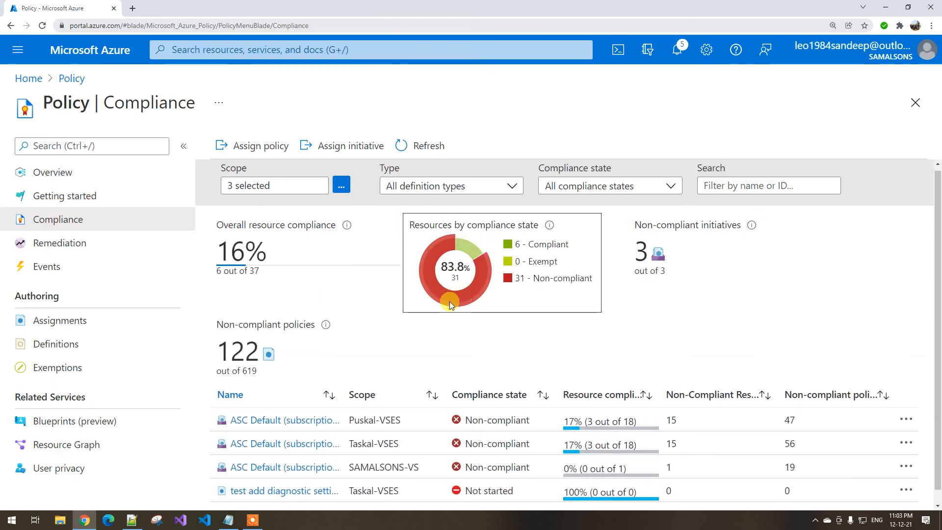
scroll(306, 469, "down", 1)
left_click_drag(388, 386, 415, 387)
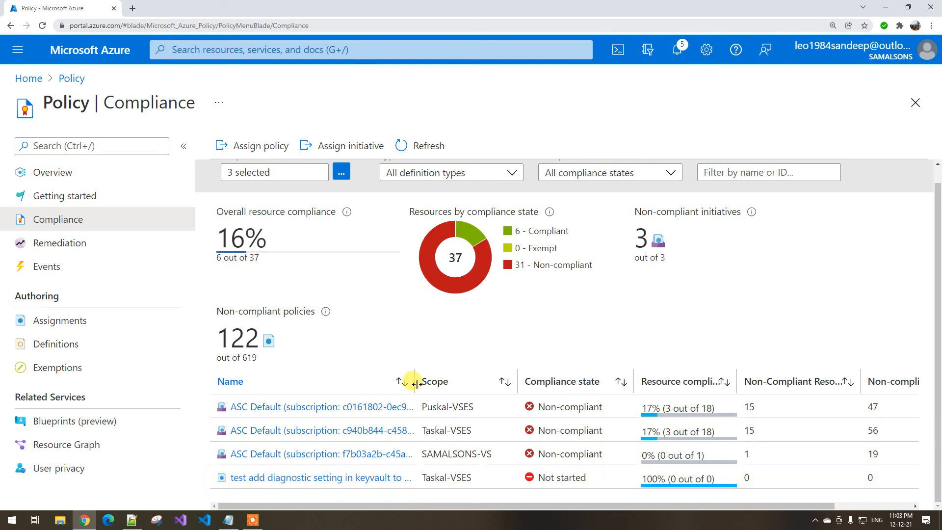
- Widen the Name and Resource compliance columns, refresh the compliance list, and open the key vault diagnostic assignment's compliance details
left_click_drag(416, 383, 499, 385)
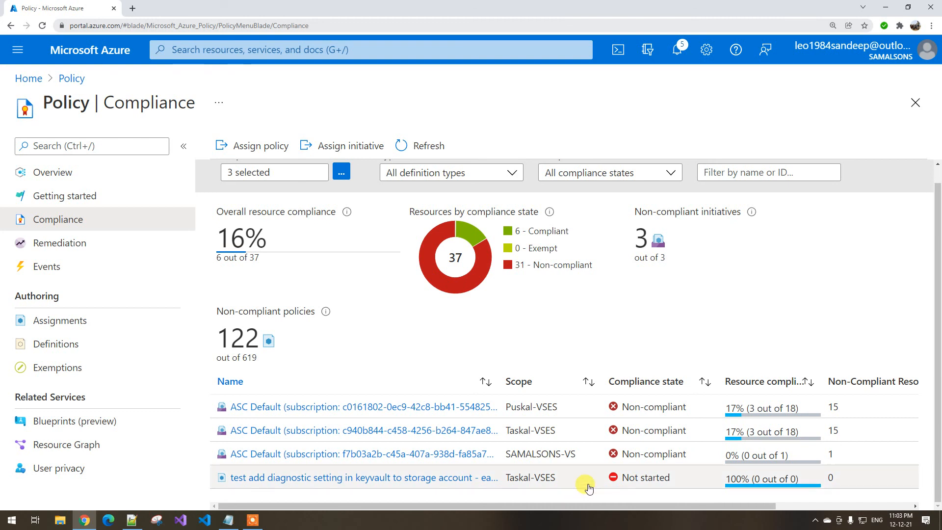
left_click(508, 524)
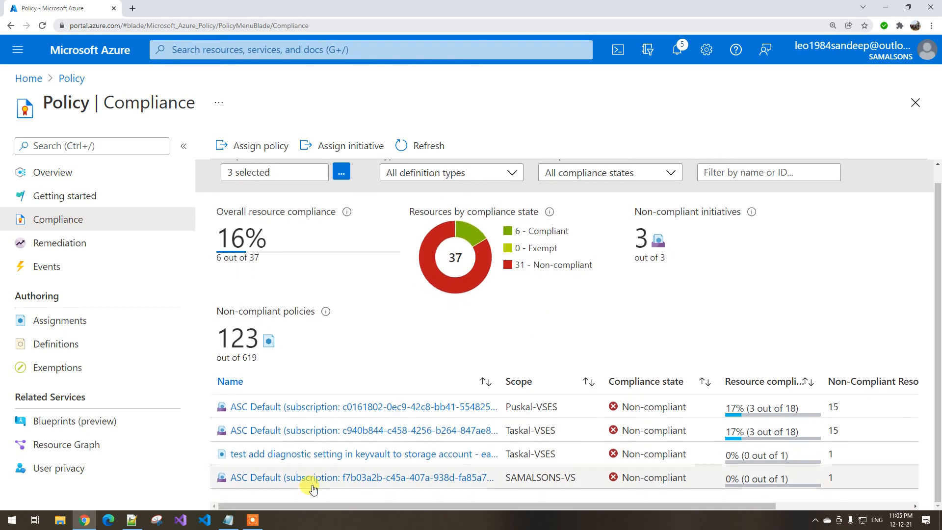
left_click(428, 146)
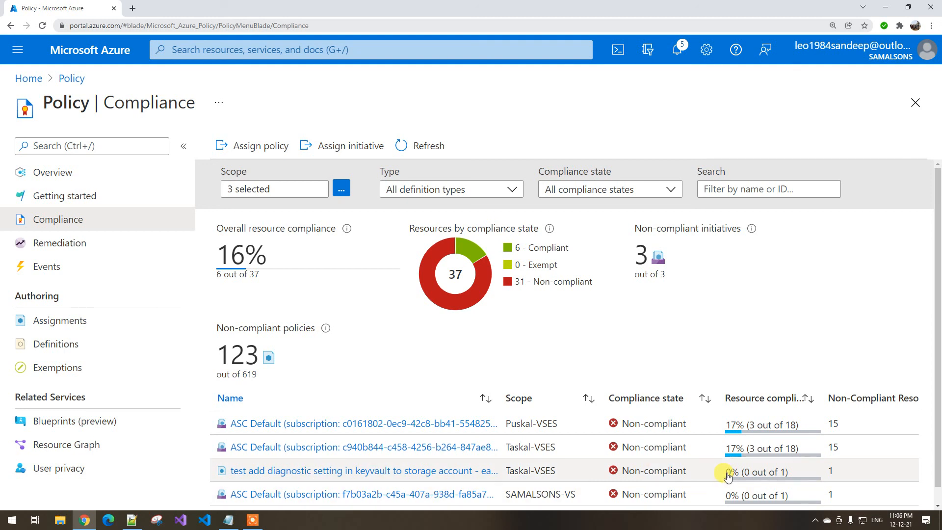
left_click_drag(821, 392, 853, 392)
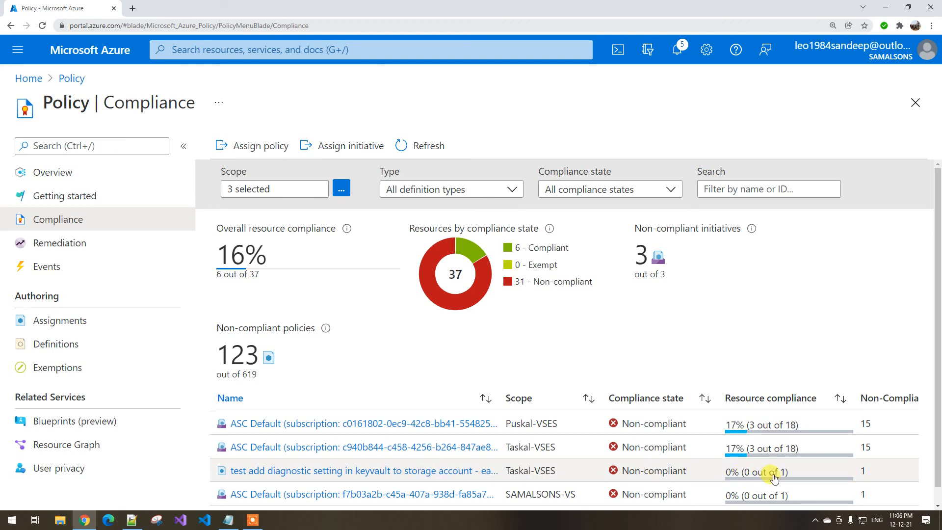
left_click(419, 471)
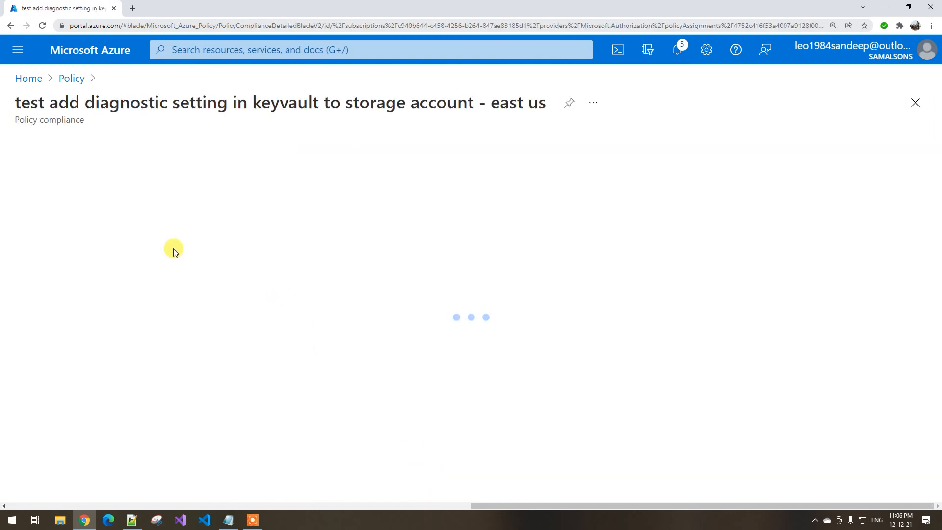
scroll(173, 248, "down", 3)
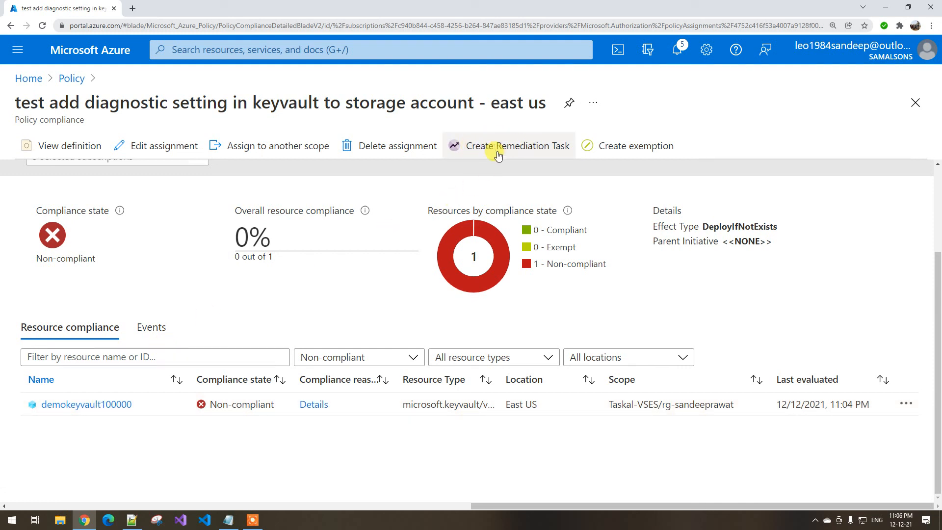
left_click(518, 147)
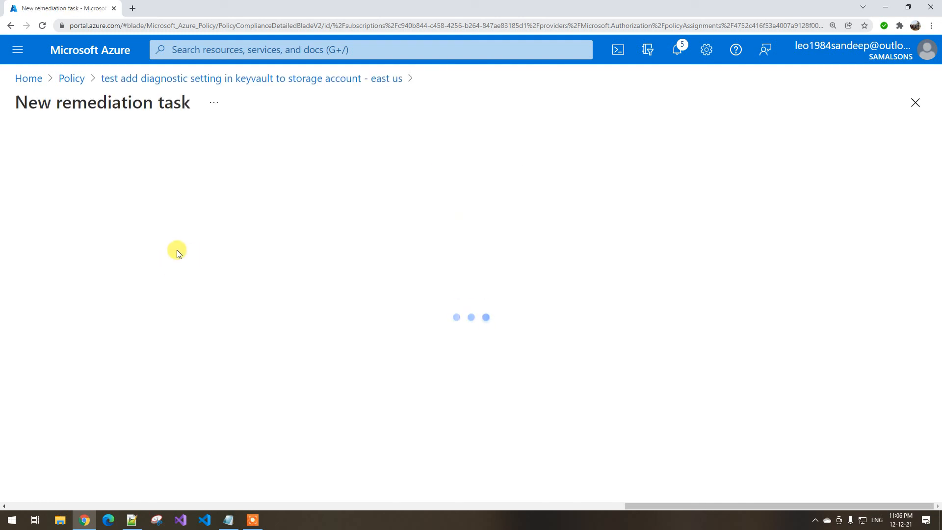
scroll(99, 383, "down", 3)
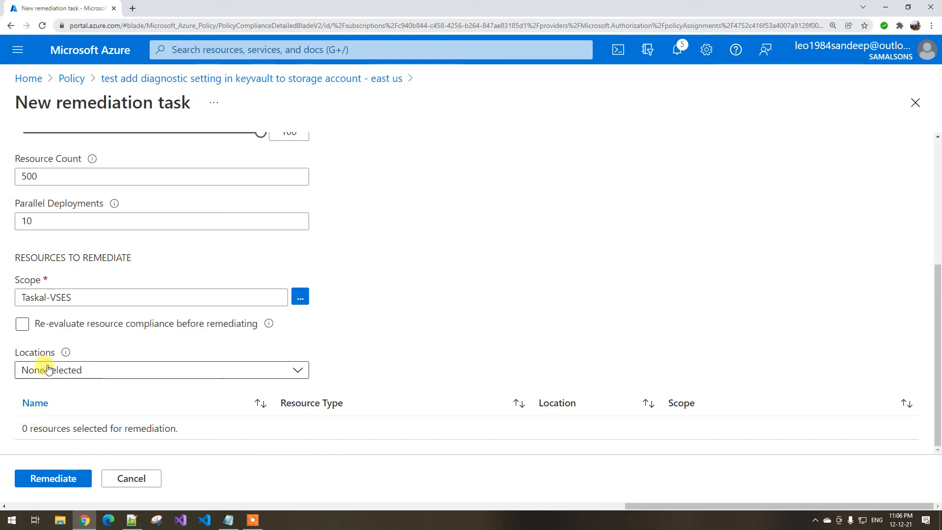
scroll(122, 301, "up", 1)
scroll(125, 305, "down", 1)
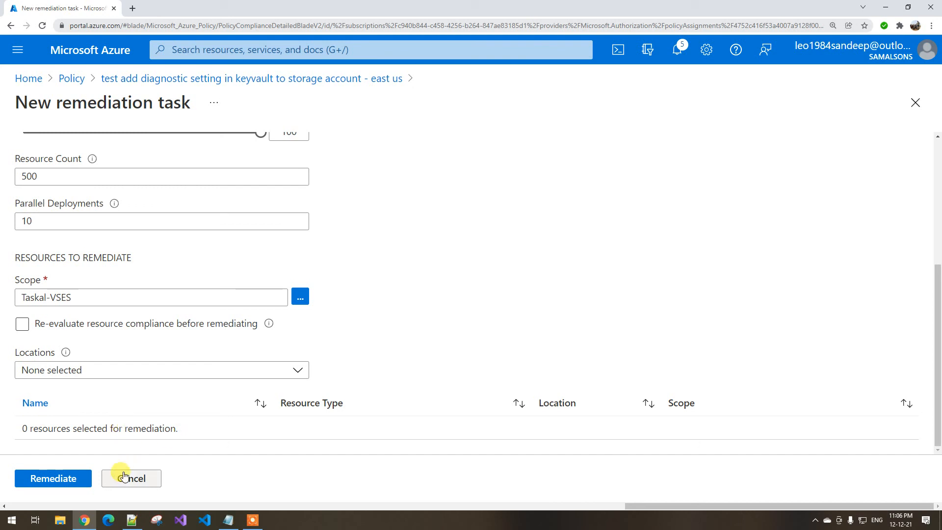
left_click(137, 483)
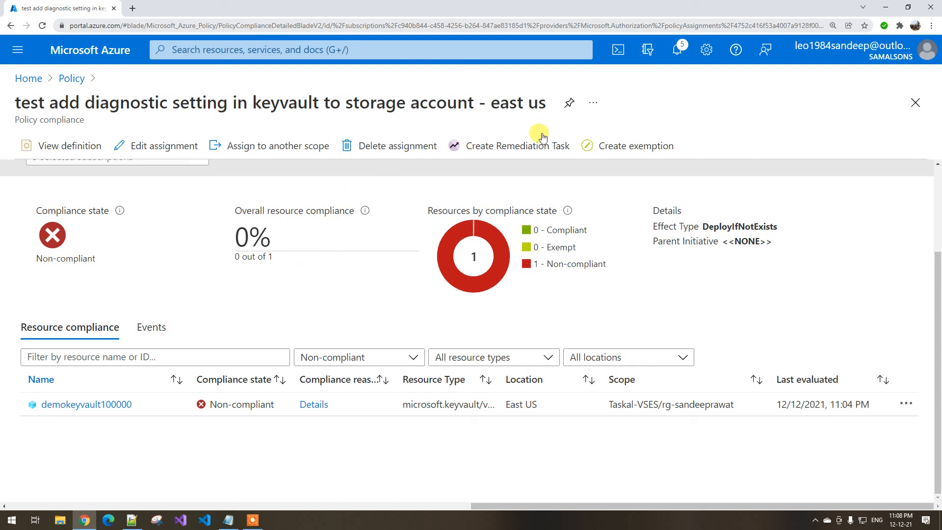
left_click(518, 145)
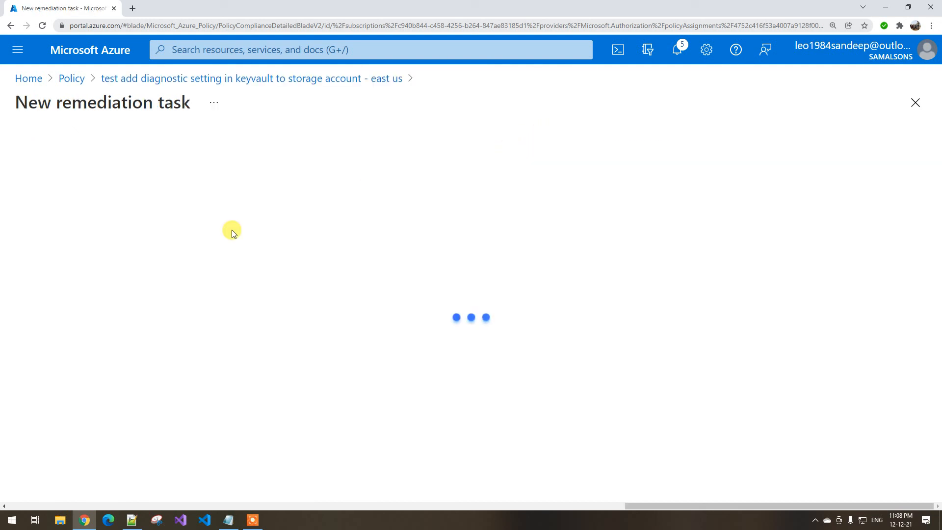
scroll(187, 240, "down", 4)
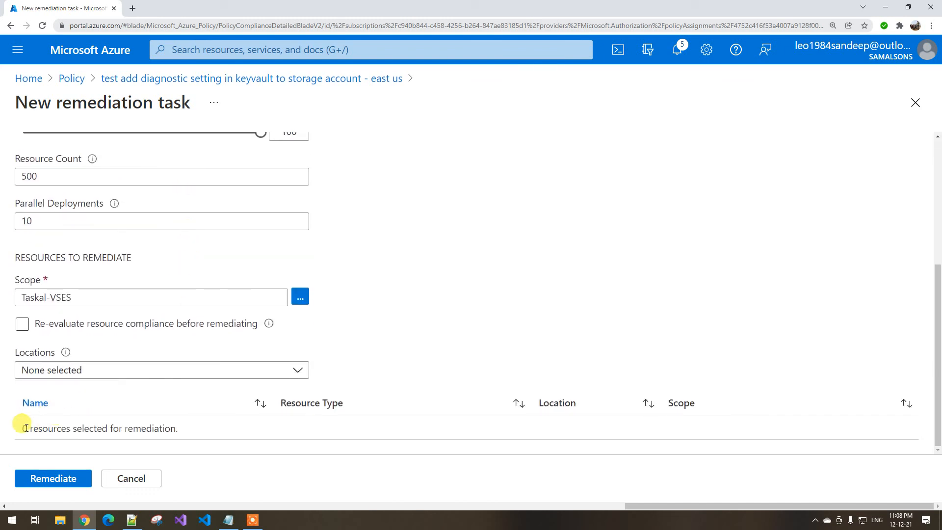
left_click_drag(28, 429, 73, 428)
left_click(131, 478)
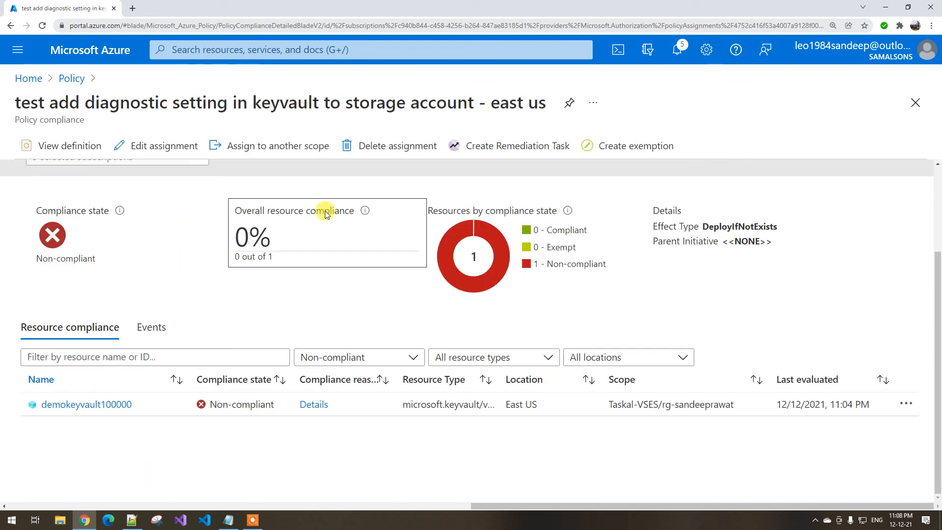
- Refresh the policy compliance list and create a remediation task for demokeyvault100000 in East US from the diagnostic assignment, with scope Taskal-VSES
left_click(72, 79)
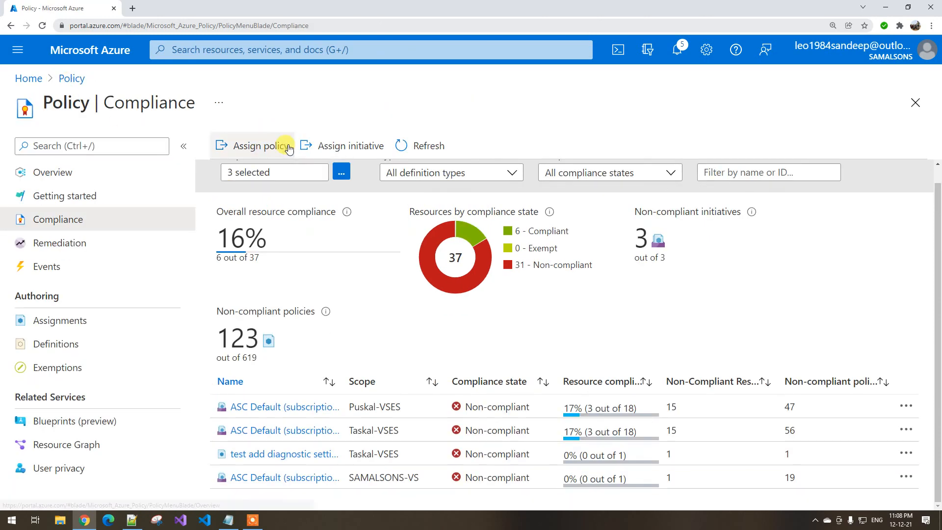
left_click(402, 145)
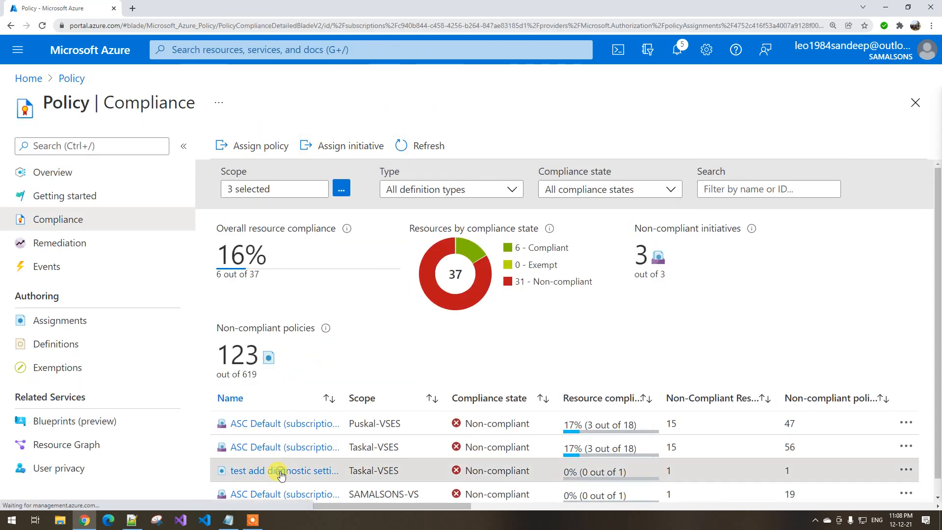
left_click(279, 473)
scroll(347, 304, "down", 3)
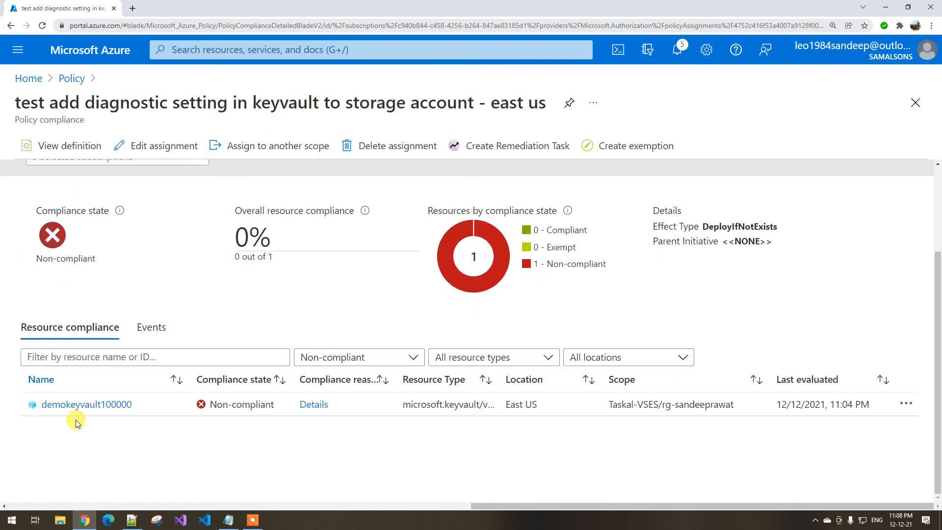
left_click(508, 154)
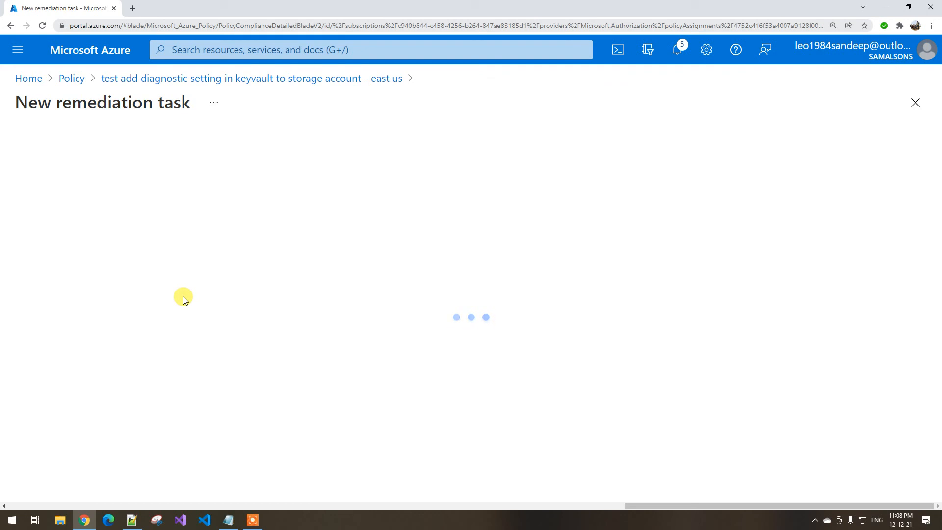
scroll(185, 297, "down", 5)
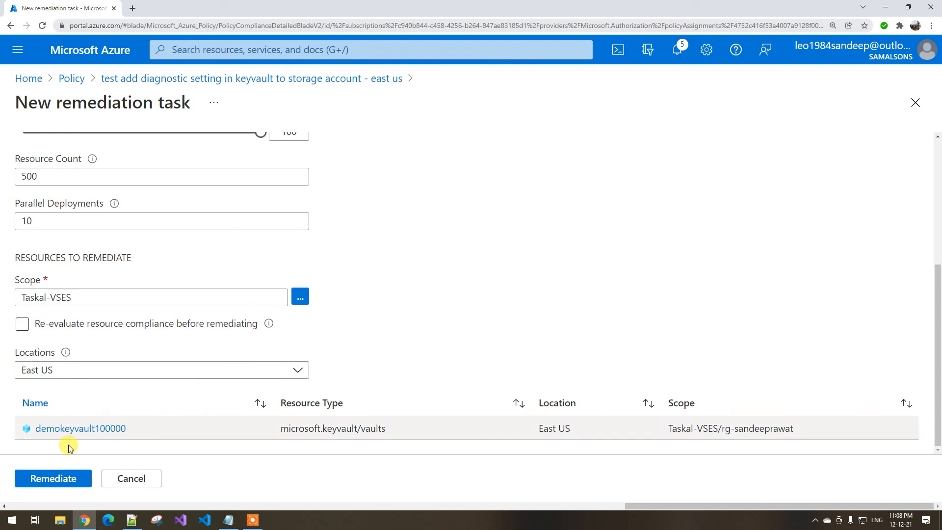
left_click(53, 478)
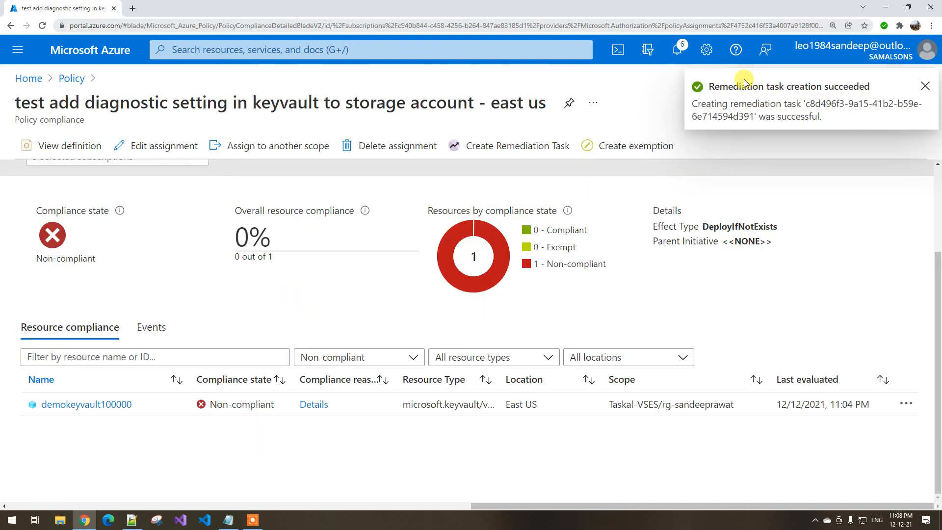
- Open the policy remediation tasks list, widen its Remediation State and Start Time columns, and refresh it to check the new task's state
left_click(72, 79)
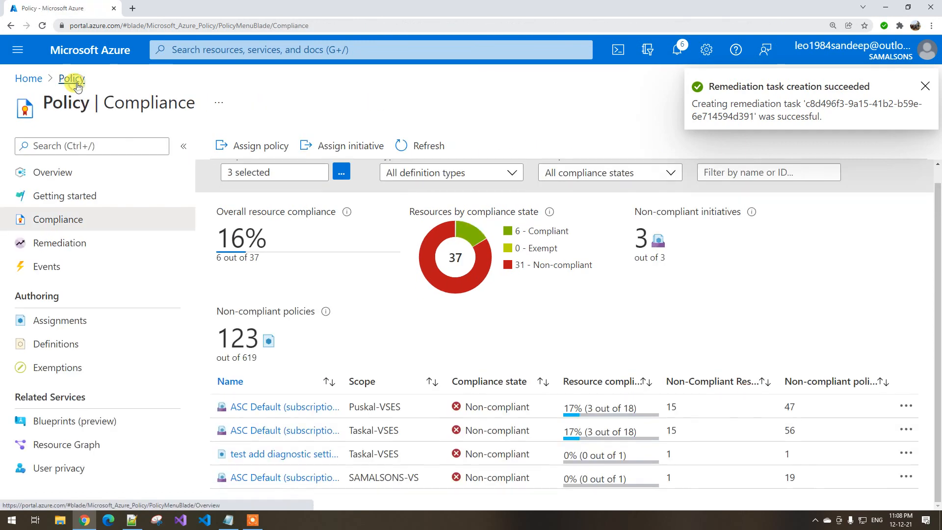
left_click(59, 242)
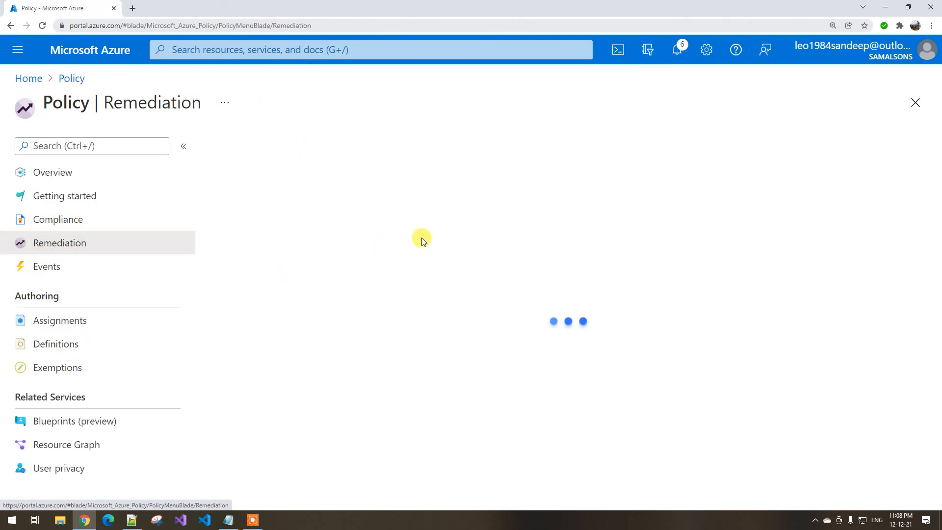
left_click(380, 232)
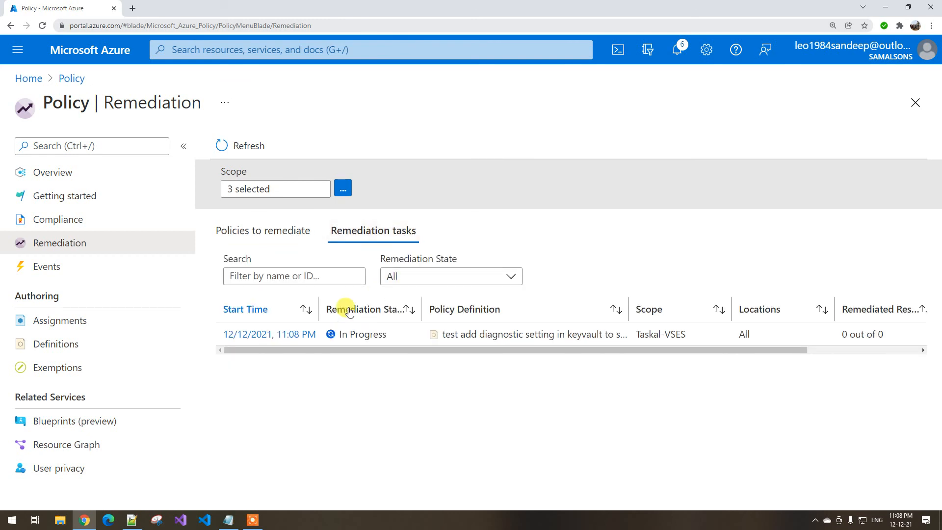
left_click_drag(421, 301, 451, 301)
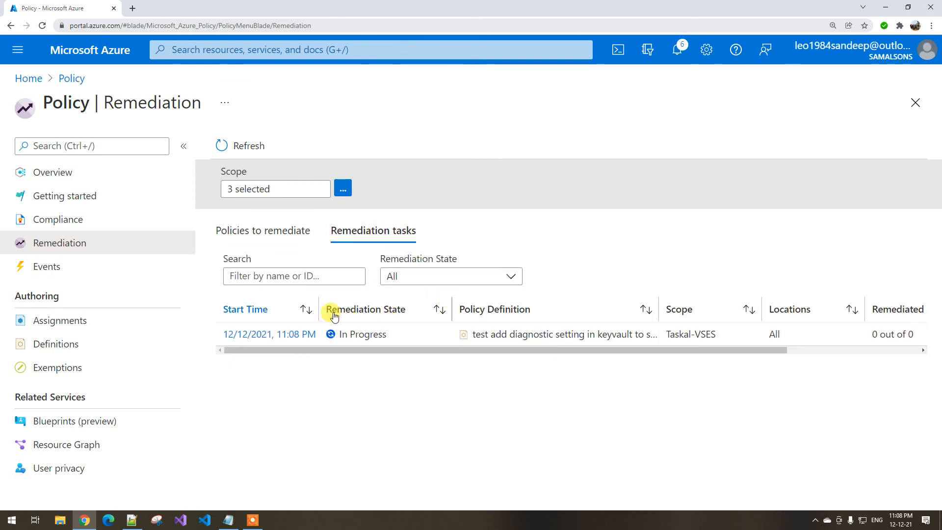
left_click_drag(317, 308, 356, 309)
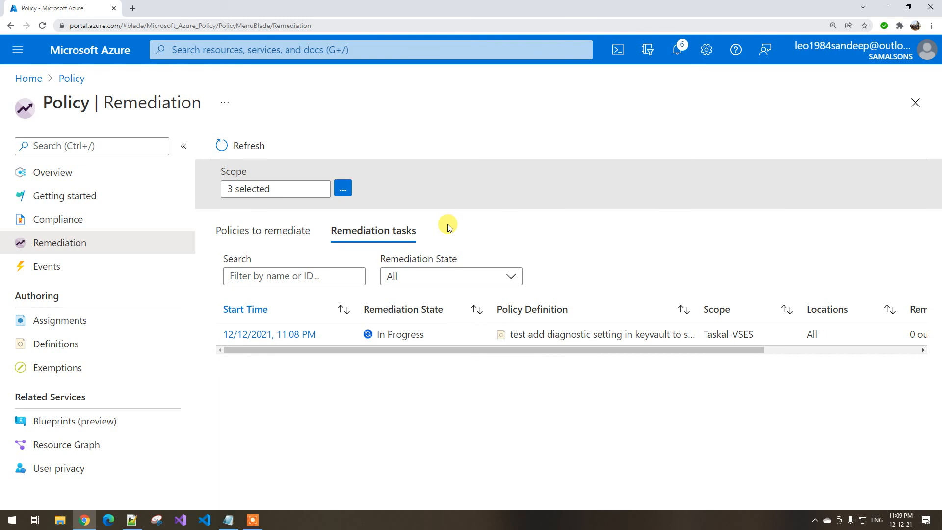
left_click(247, 146)
left_click(247, 147)
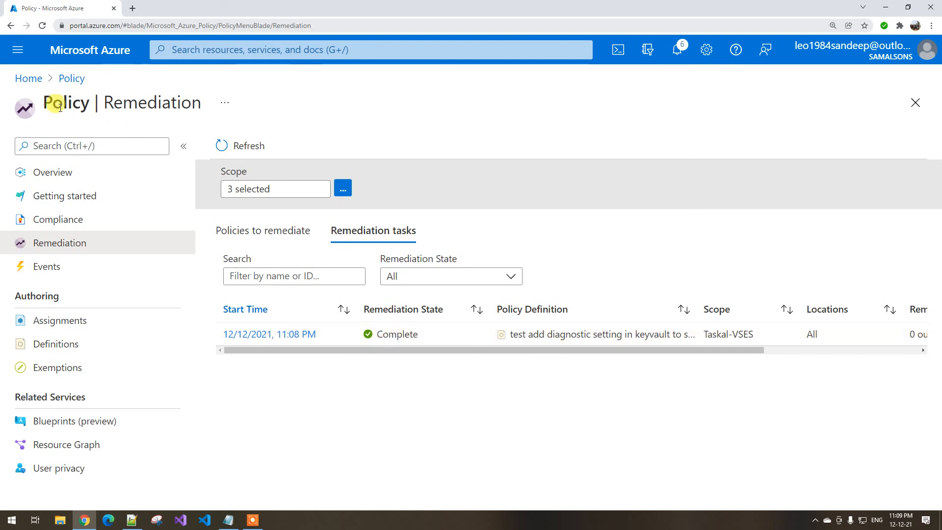
- Open the diagnostic settings of the demokeyvault100000 key vault and refresh them to check whether the remediation added a setting
left_click(28, 78)
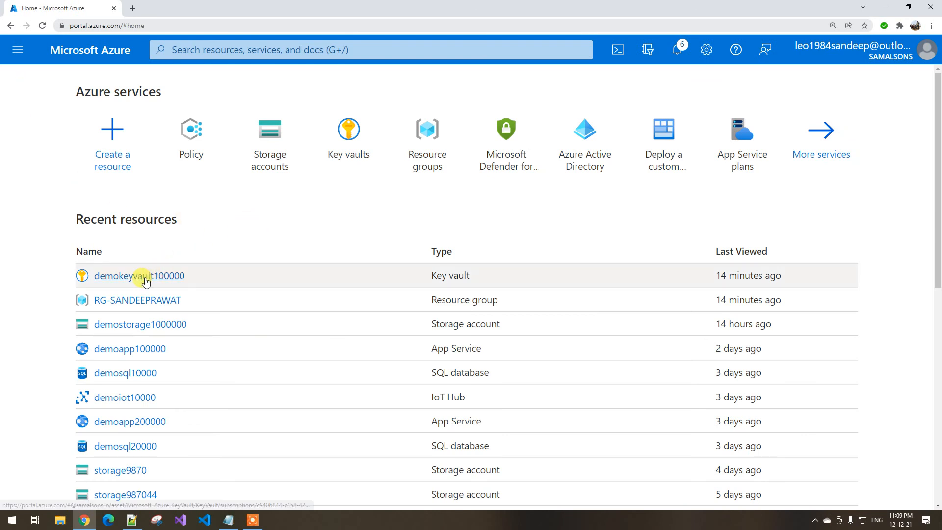
left_click(123, 275)
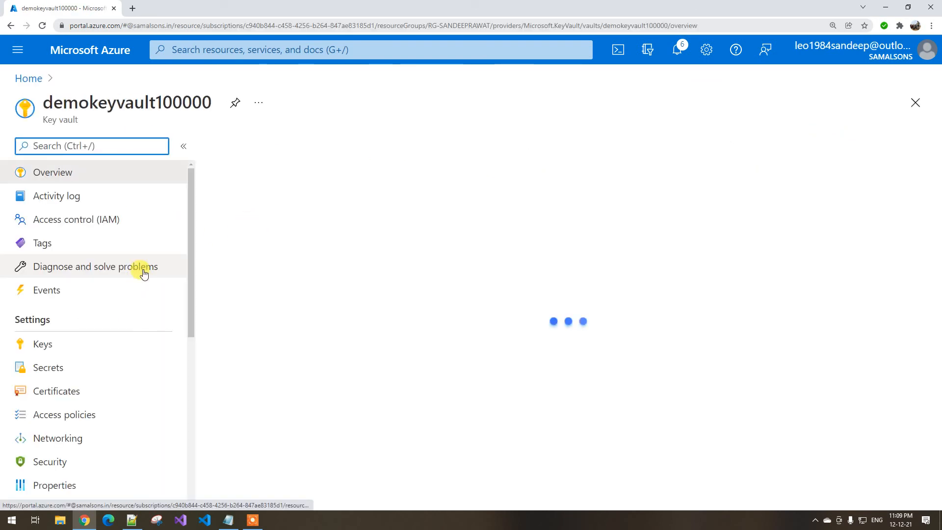
scroll(141, 269, "down", 5)
left_click(109, 368)
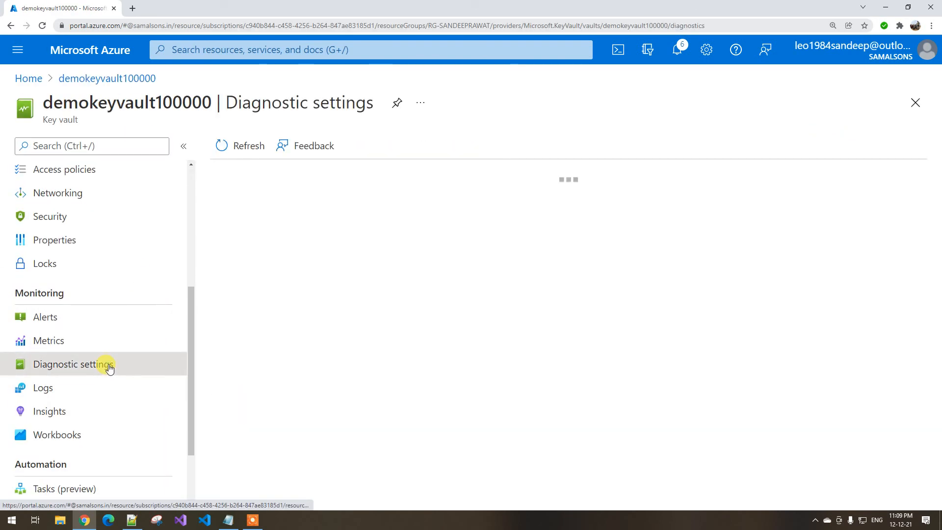
left_click(238, 145)
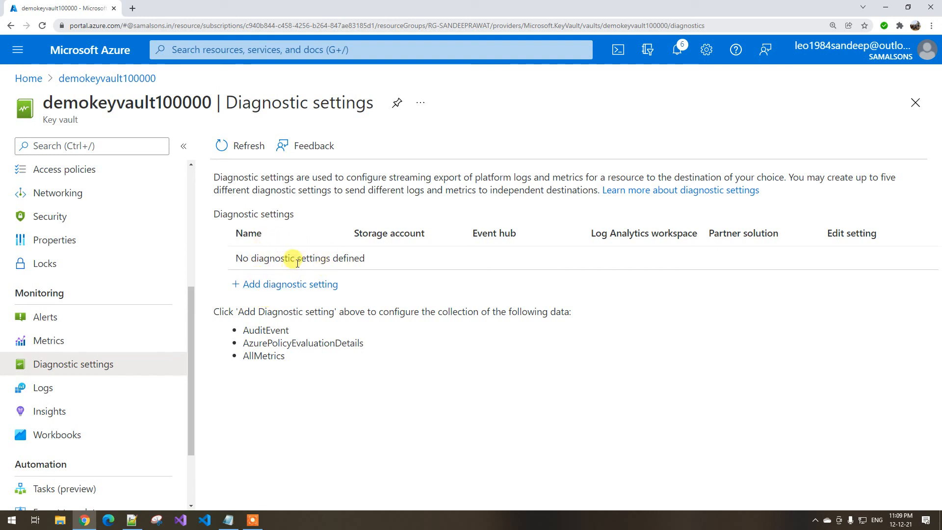
- Create another remediation task for demokeyvault100000 in East US from the "test add diagnostic setting in keyvault to storage account - east us" policy assignment
left_click(28, 79)
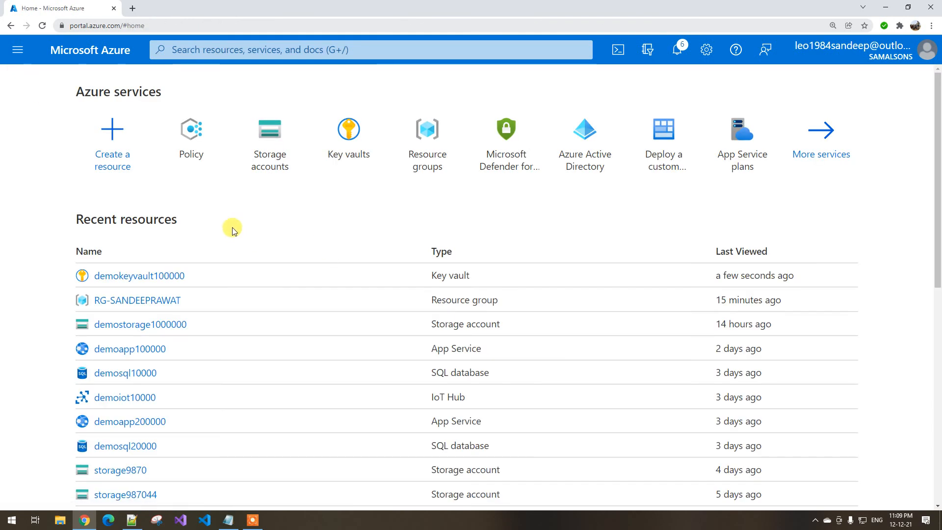
left_click(186, 134)
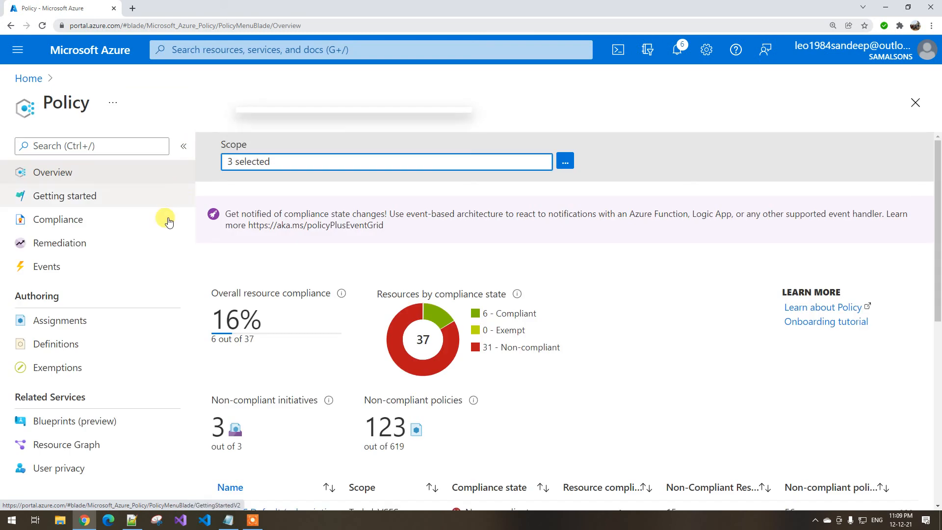
left_click(71, 227)
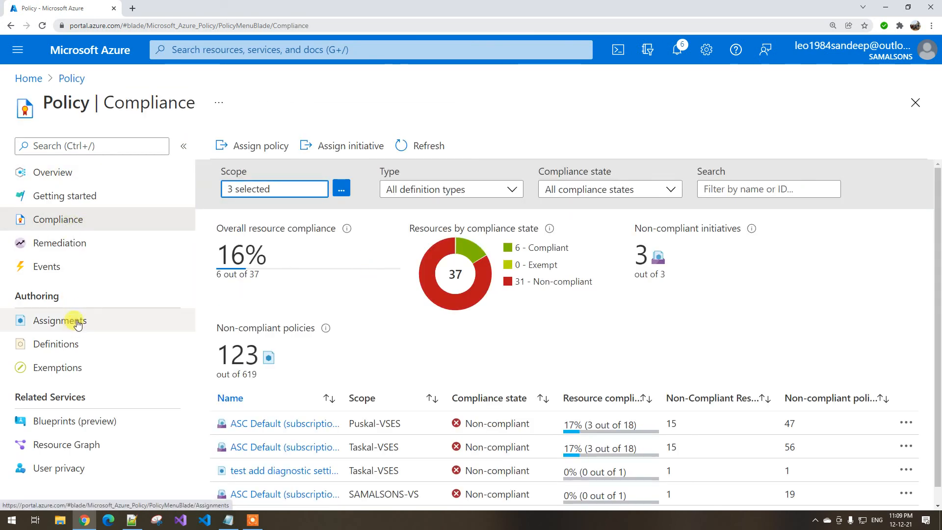
left_click(75, 321)
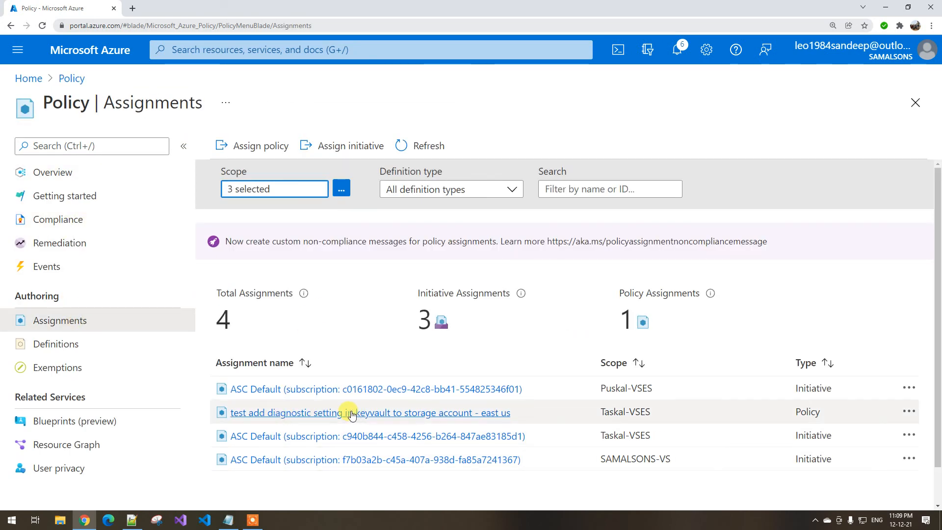
left_click(351, 415)
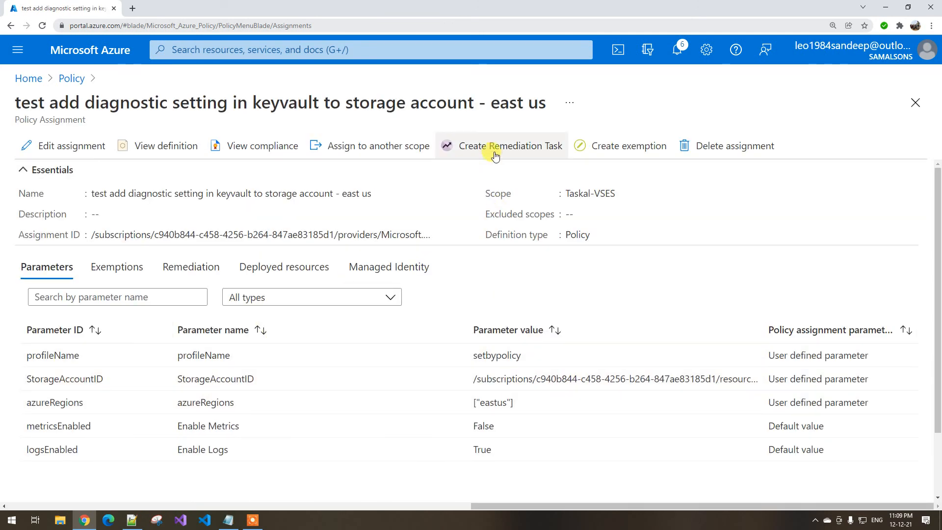
left_click(495, 155)
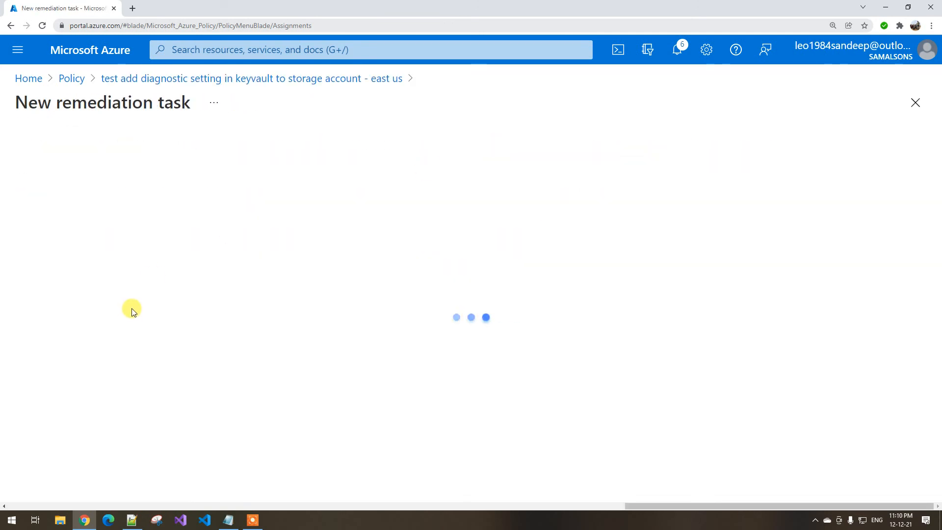
scroll(131, 306, "down", 4)
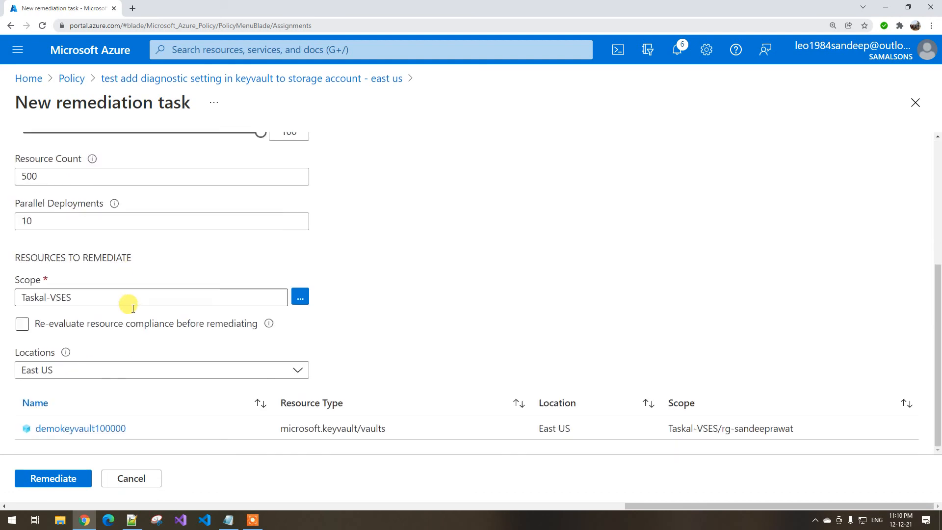
left_click(43, 477)
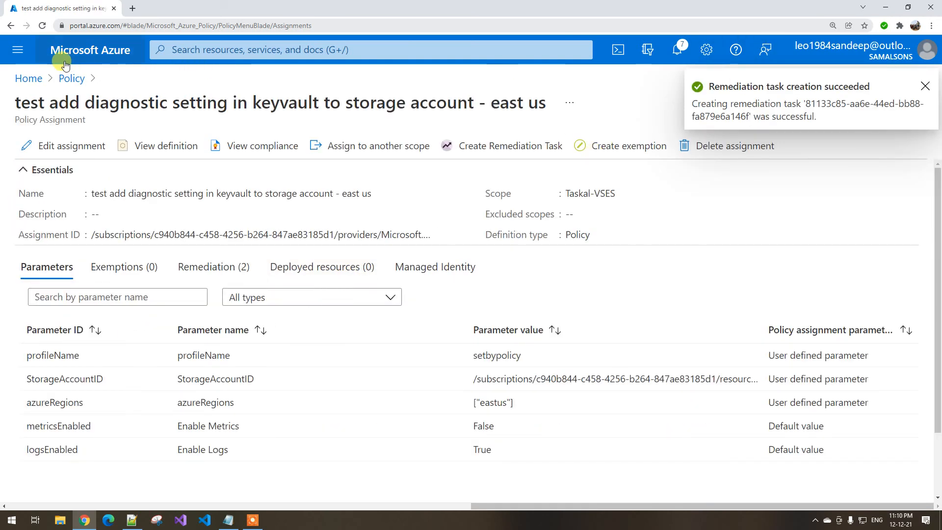
- Open the policy remediation tasks list and refresh it repeatedly to follow the state of the newest task
left_click(73, 79)
left_click(79, 242)
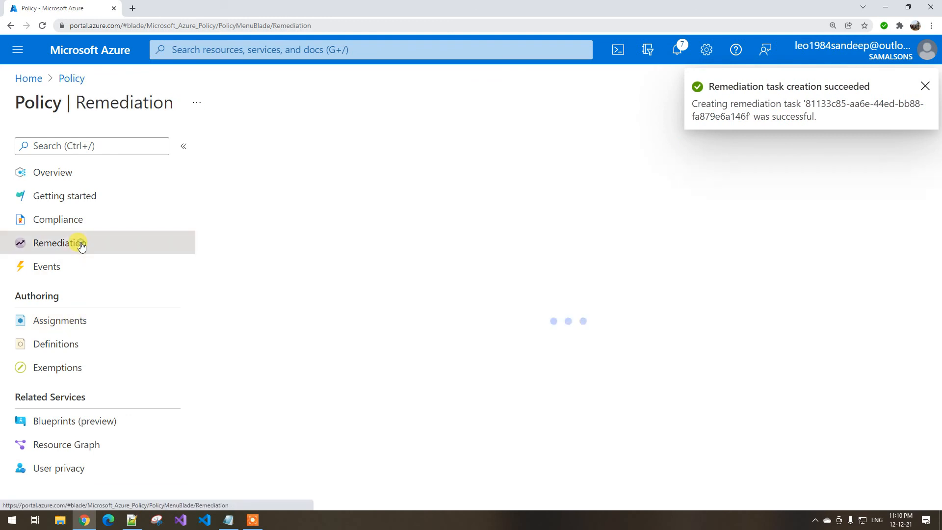
left_click(372, 232)
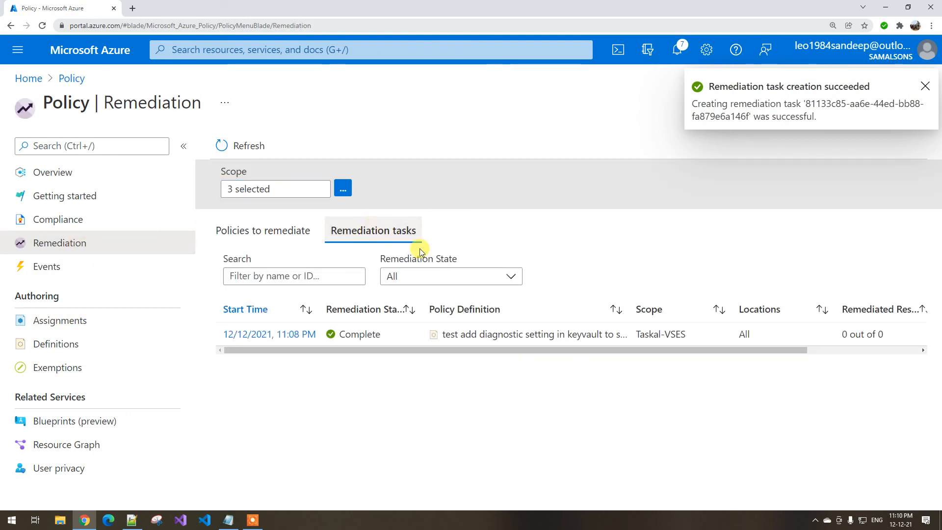
left_click(253, 147)
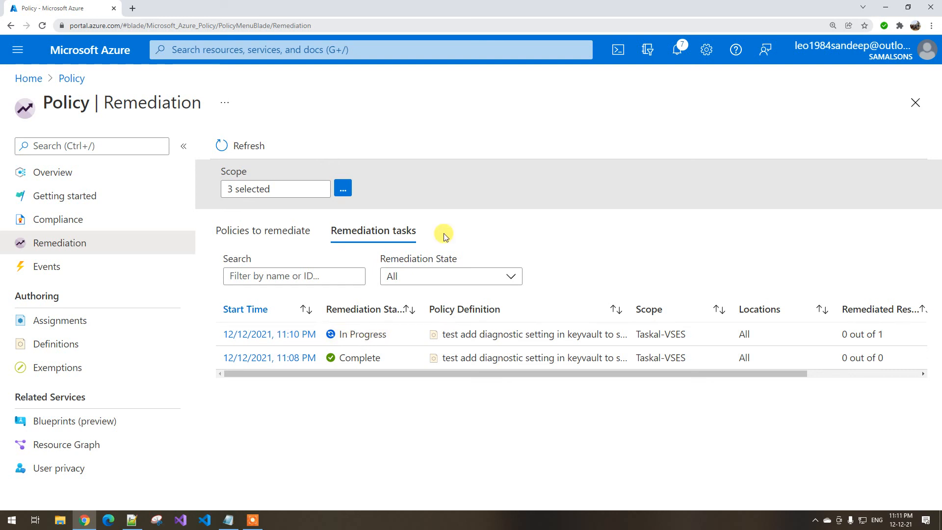
left_click(231, 145)
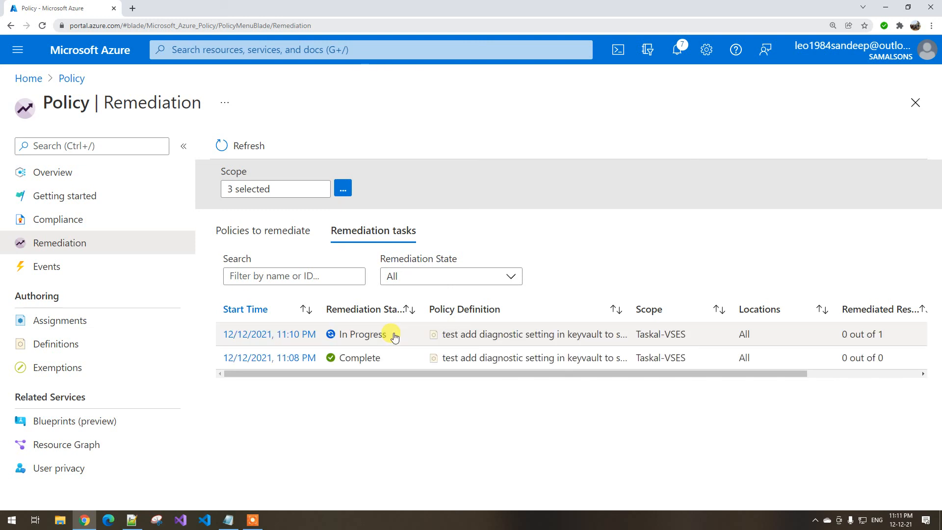
left_click(235, 145)
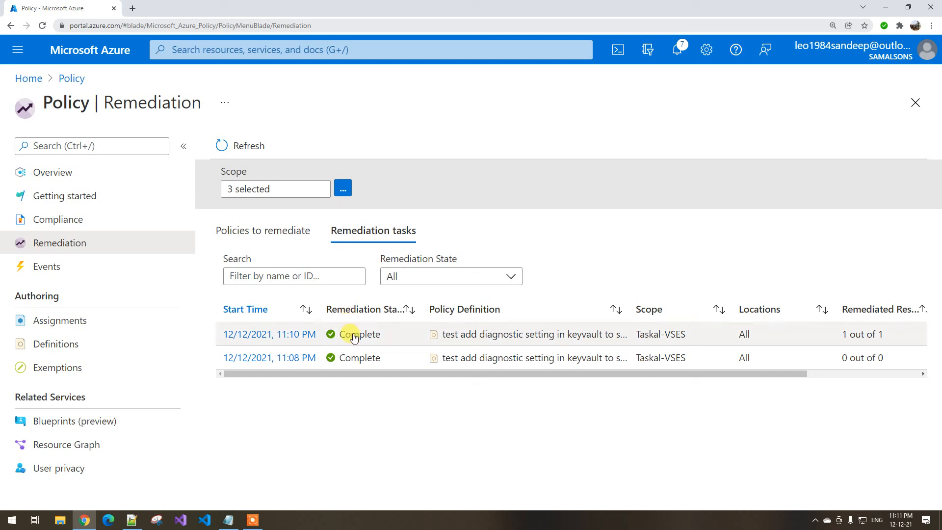
- Open the diagnostic settings of the demokeyvault100000 key vault and check the setting's name and storage account
left_click(29, 79)
left_click(132, 275)
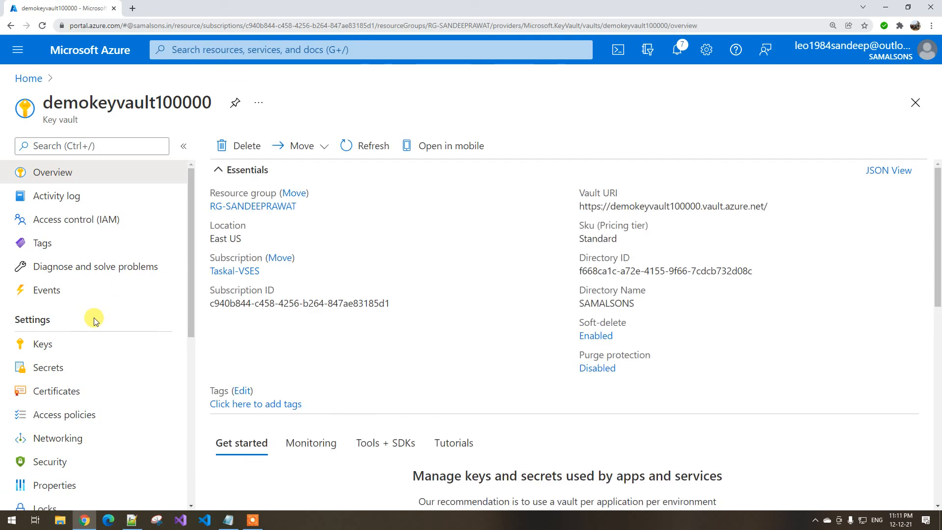
scroll(93, 316, "down", 5)
left_click(94, 320)
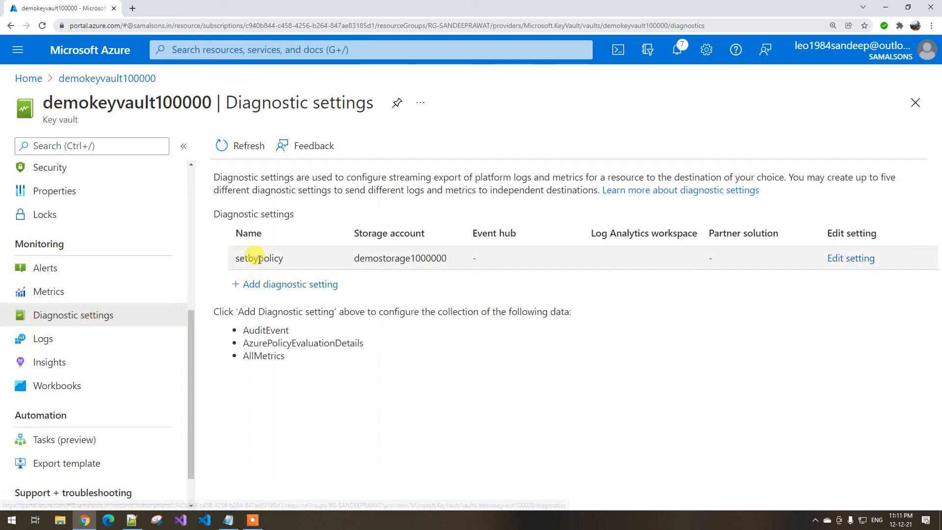
double_click(237, 259)
left_click(241, 260)
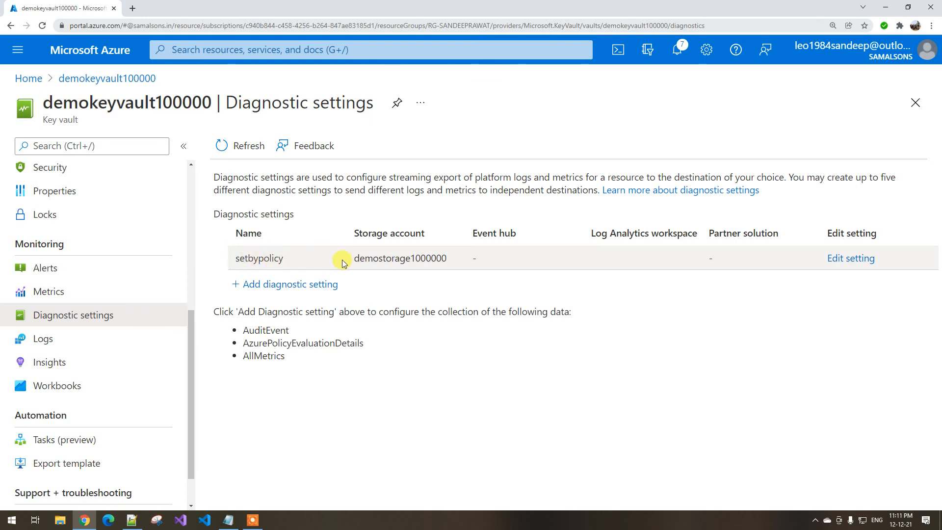
left_click_drag(359, 259, 450, 262)
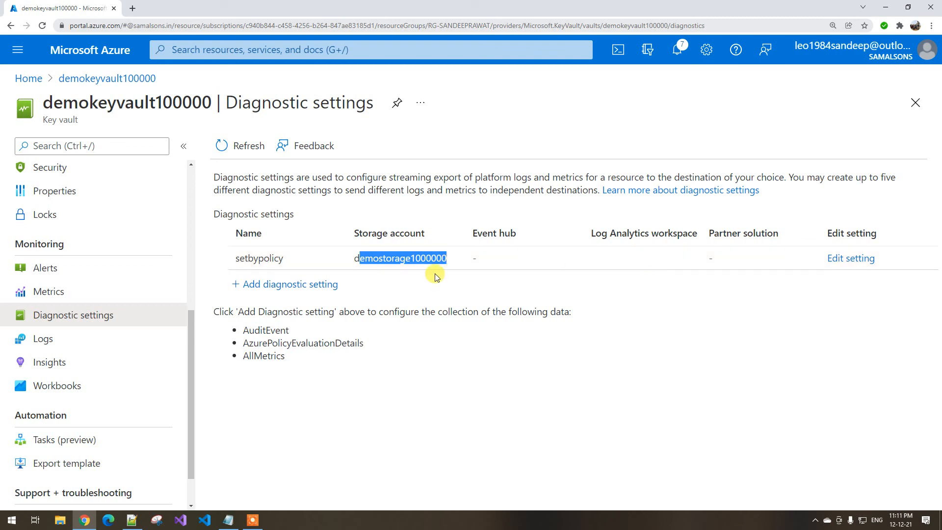
left_click(457, 277)
- Open the setbypolicy diagnostic setting, review its log categories, retention days and storage destination, and return to the settings list
left_click(847, 260)
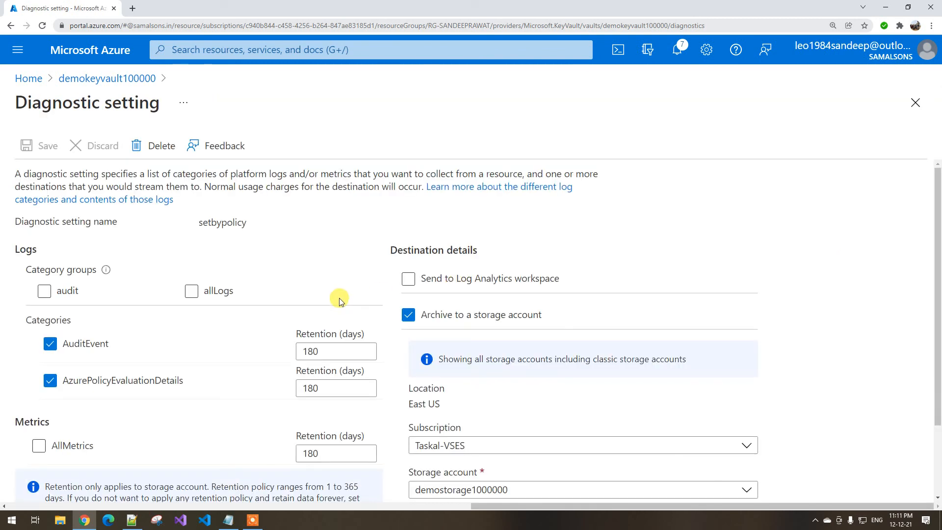
scroll(436, 267, "down", 1)
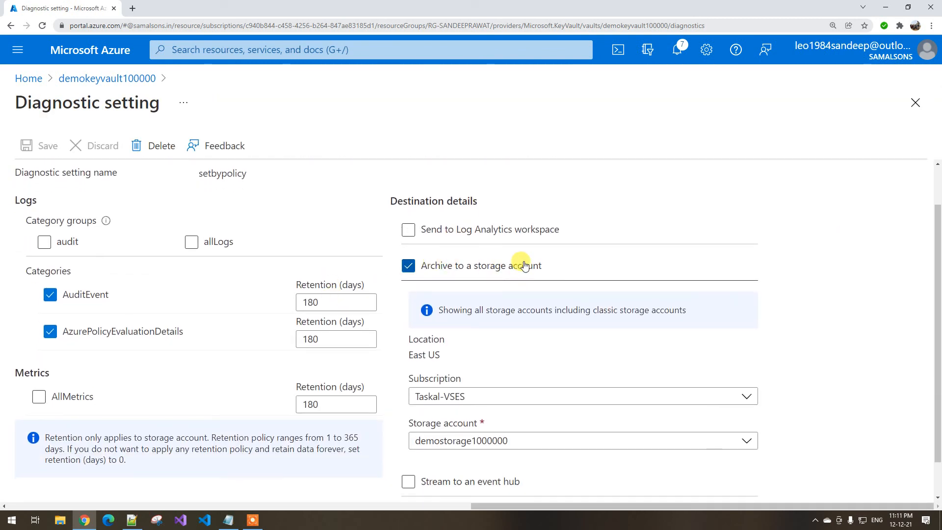
scroll(437, 267, "down", 1)
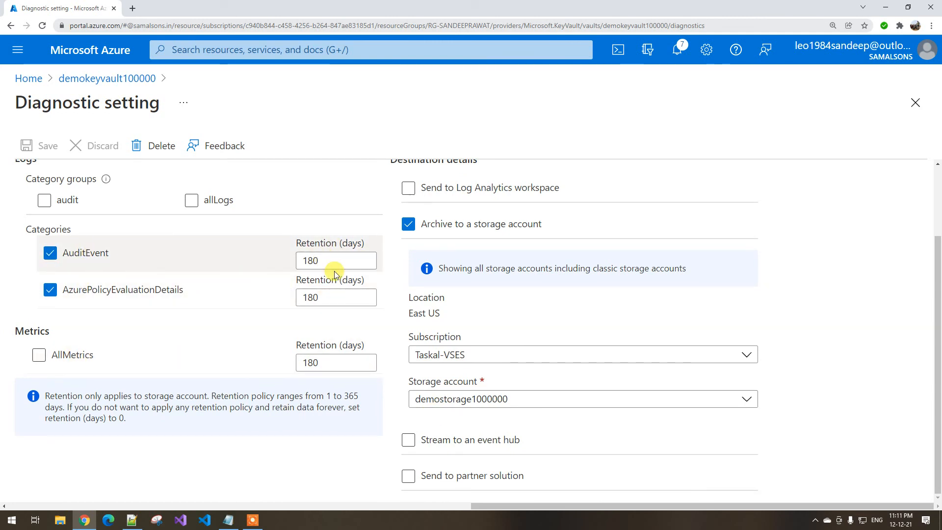
left_click(101, 77)
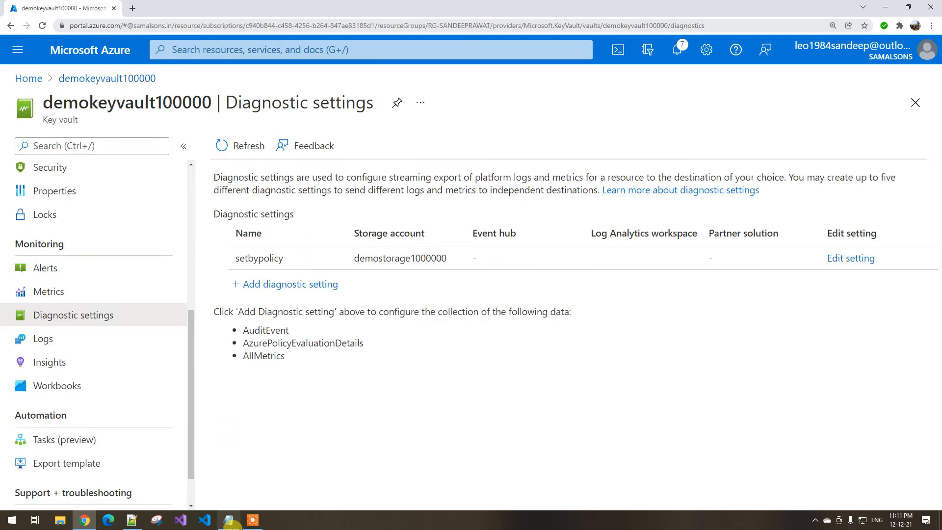
- Switch to the "key vault to storage account" policy file in Notepad and review its parameter definitions from the beginning
left_click(228, 520)
left_click(274, 318)
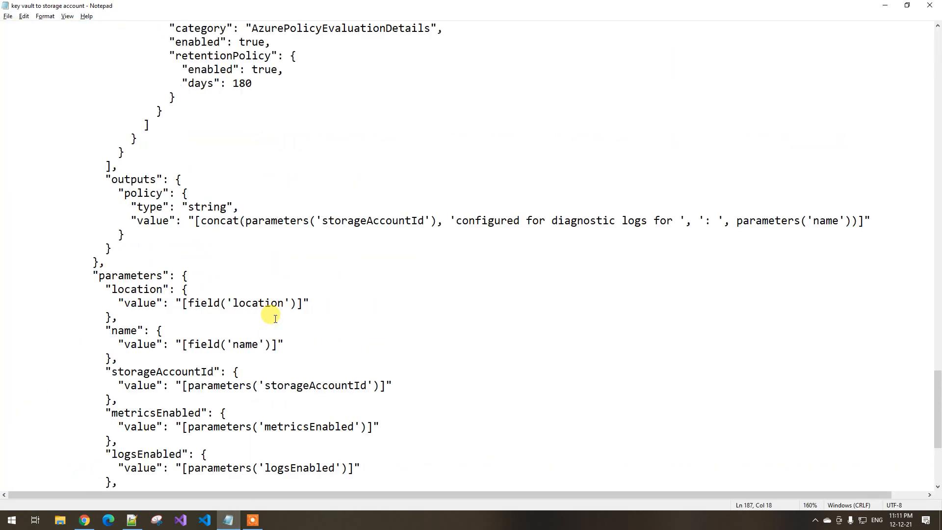
scroll(750, 311, "up", 7)
left_click_drag(935, 353, 937, 58)
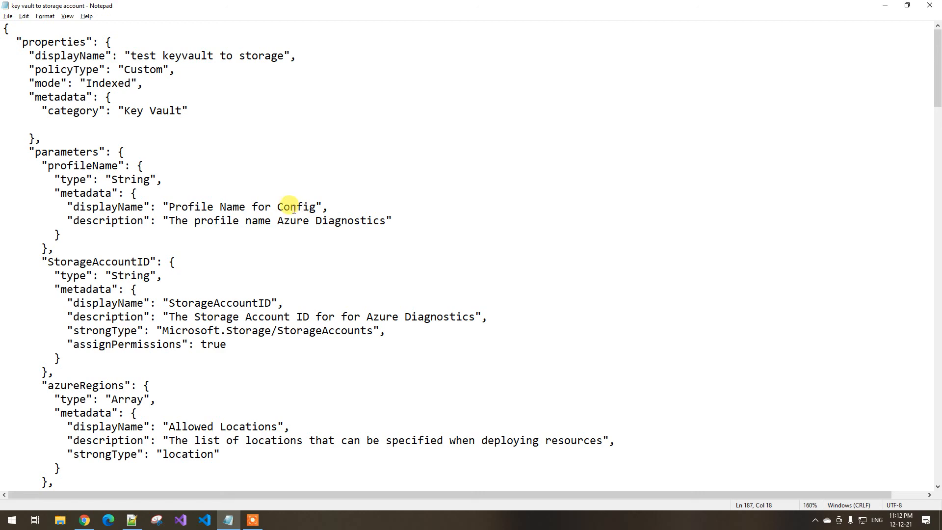
scroll(238, 215, "down", 6)
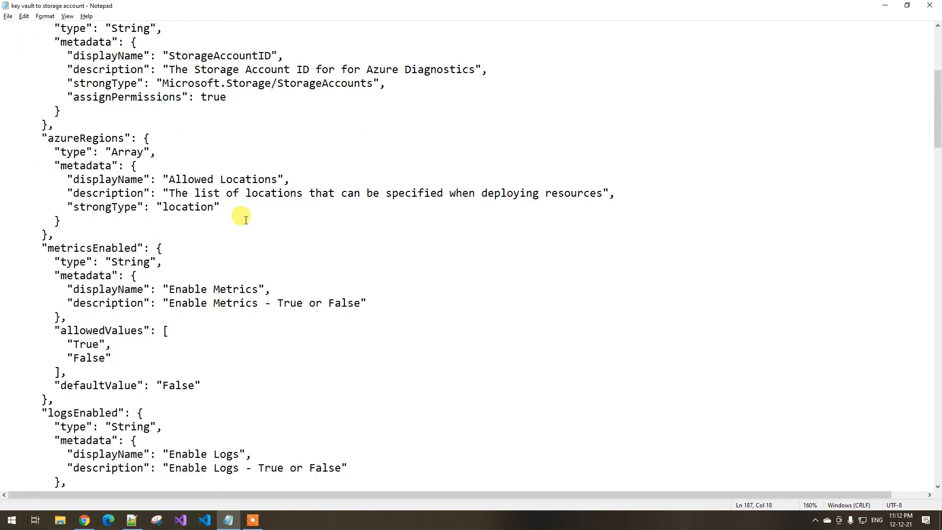
scroll(245, 220, "down", 5)
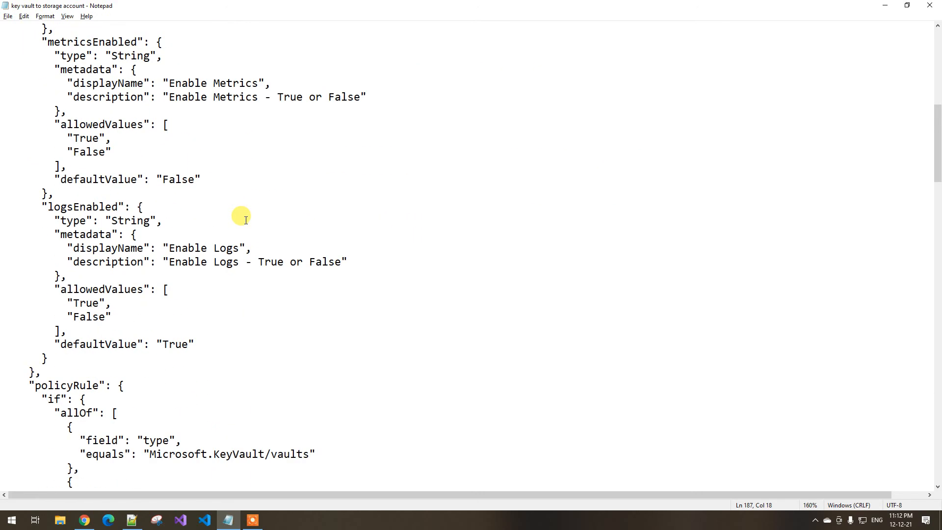
scroll(245, 220, "down", 6)
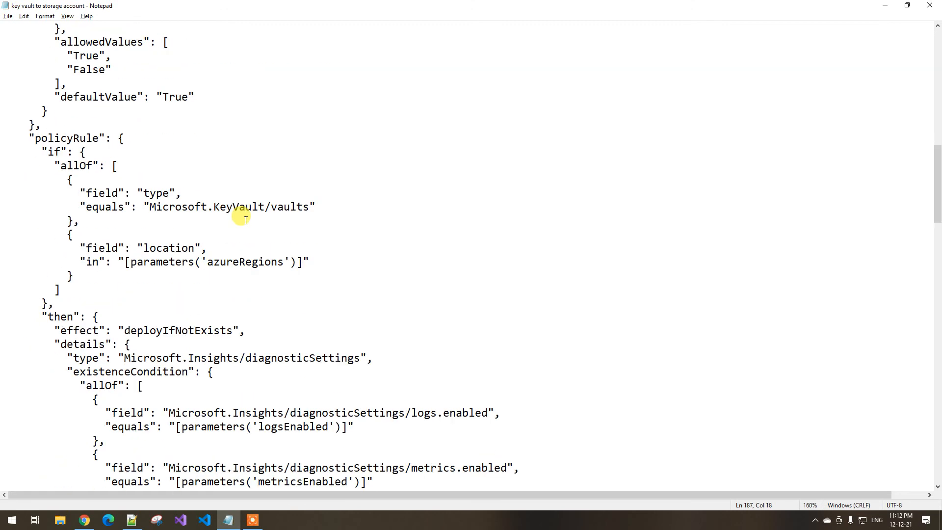
- Examine the policyRule condition in the file, highlighting the Microsoft.KeyVault/vaults resource type
left_click_drag(48, 138, 141, 130)
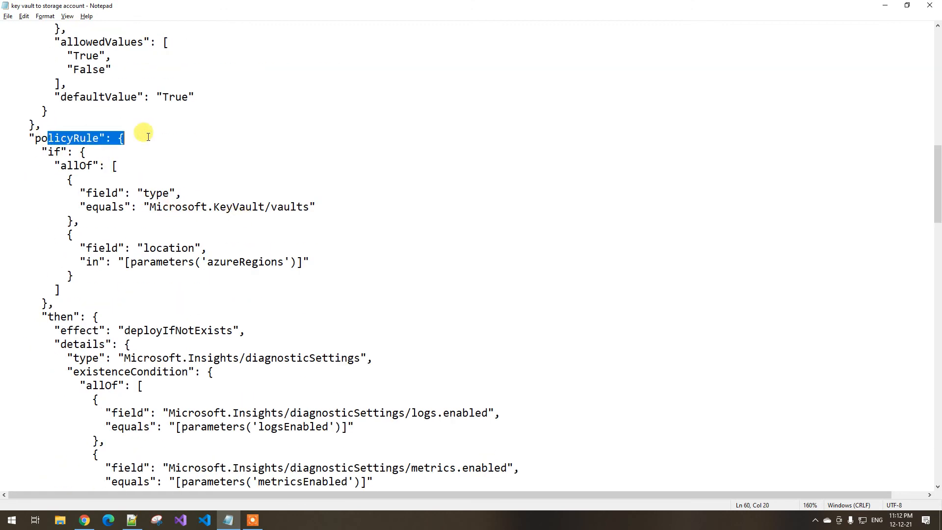
left_click(150, 206)
left_click_drag(300, 207, 308, 206)
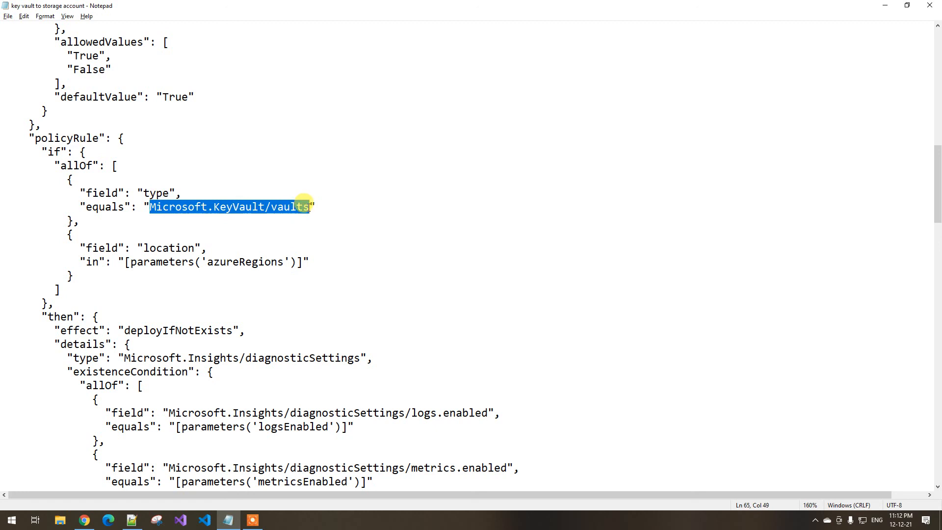
left_click(219, 211)
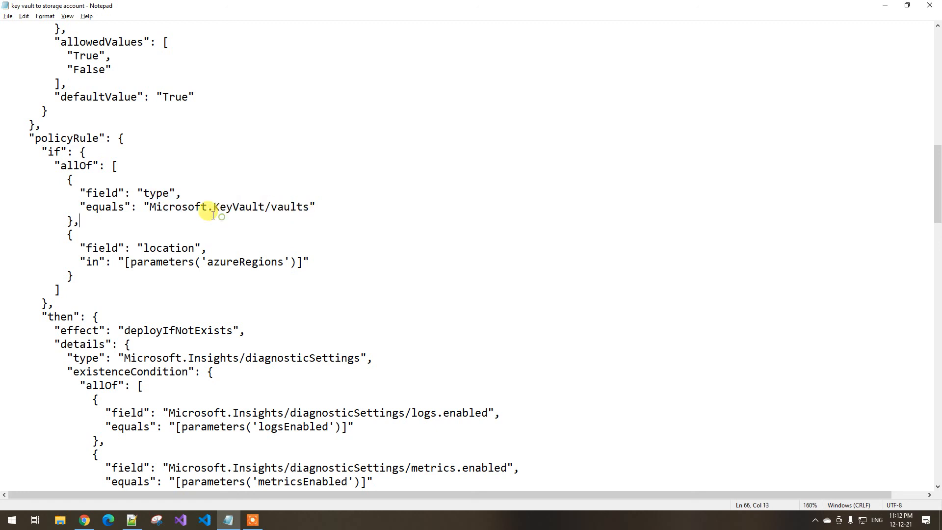
left_click_drag(169, 207, 298, 212)
left_click(267, 217)
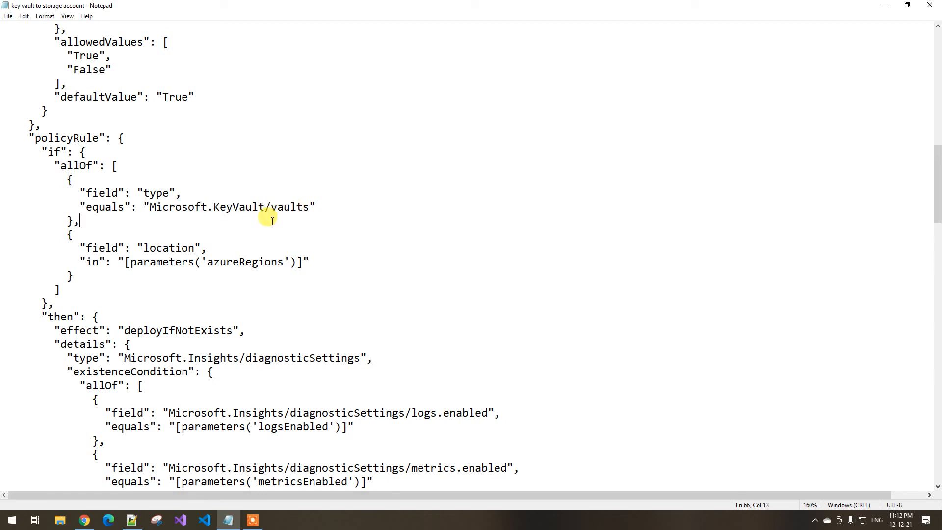
- Review the policy's then section down to the deployment resources, highlighting the Microsoft.KeyVault/vaults/providers/diagnosticSettings type
scroll(235, 209, "down", 3)
scroll(236, 212, "down", 12)
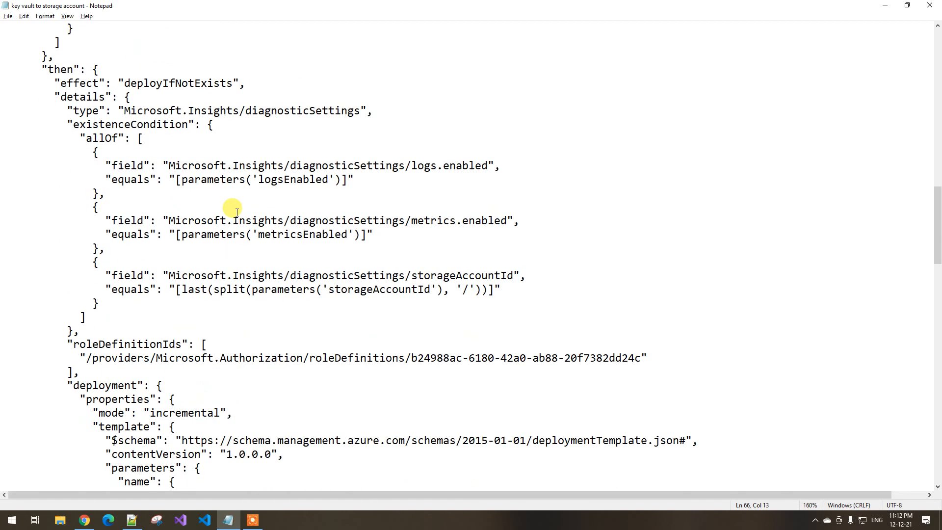
scroll(236, 212, "down", 7)
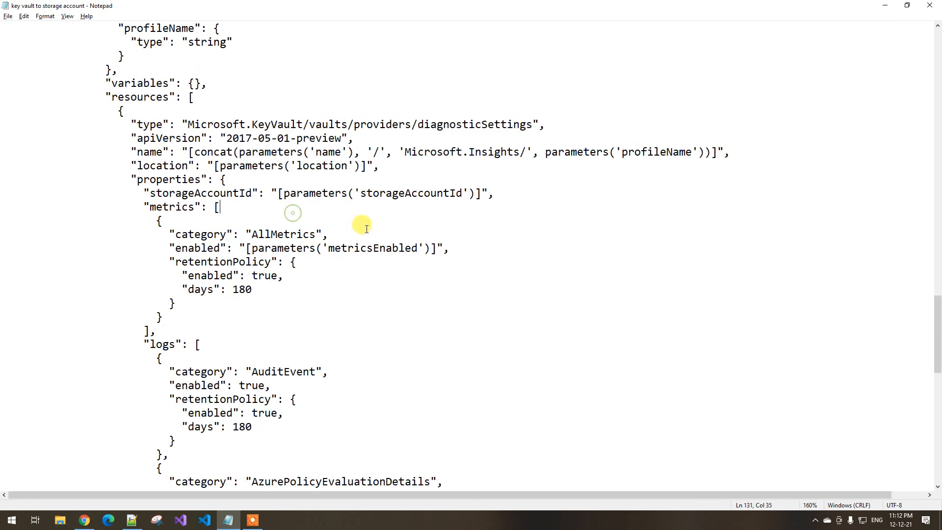
left_click(194, 125)
left_click_drag(194, 127, 539, 126)
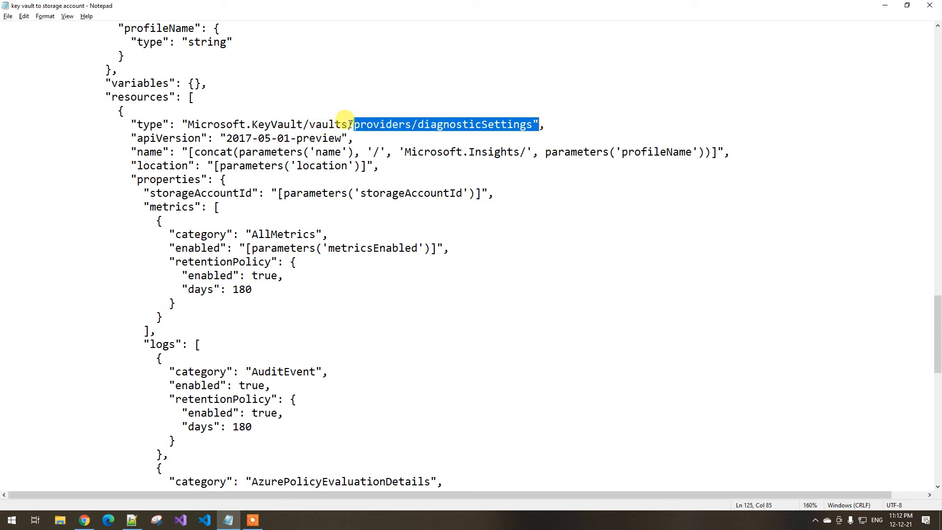
left_click_drag(348, 126, 191, 120)
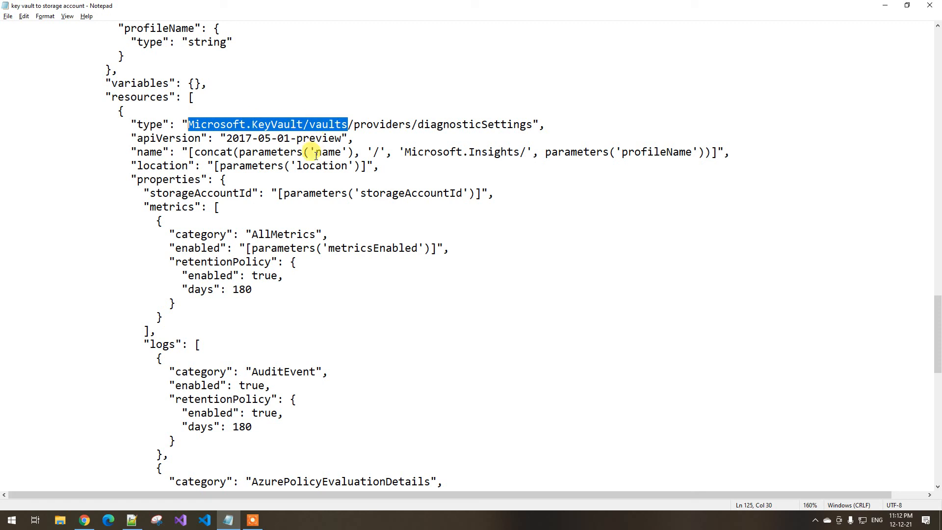
- Examine the metrics and logs categories with their retention policies in the deployment template, and recheck its key vault resource type
scroll(285, 236, "down", 2)
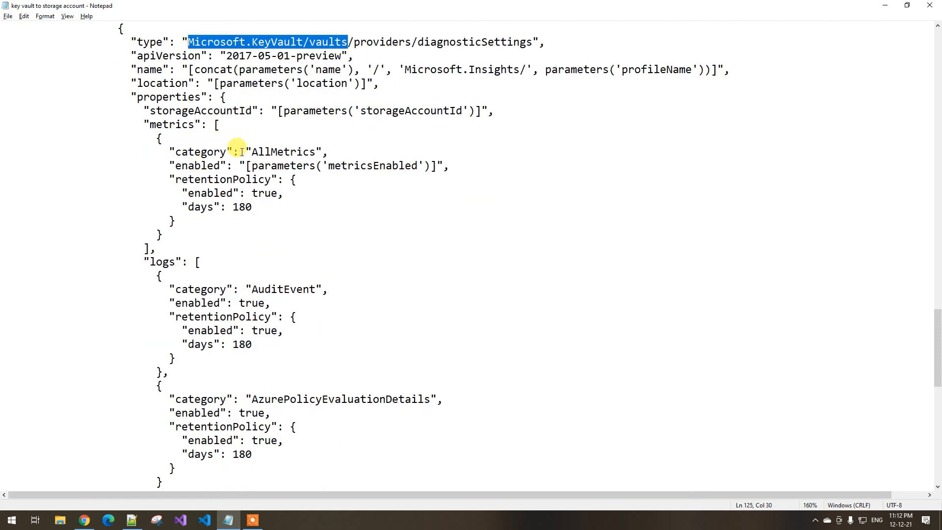
left_click_drag(183, 127, 163, 139)
left_click_drag(277, 152, 284, 152)
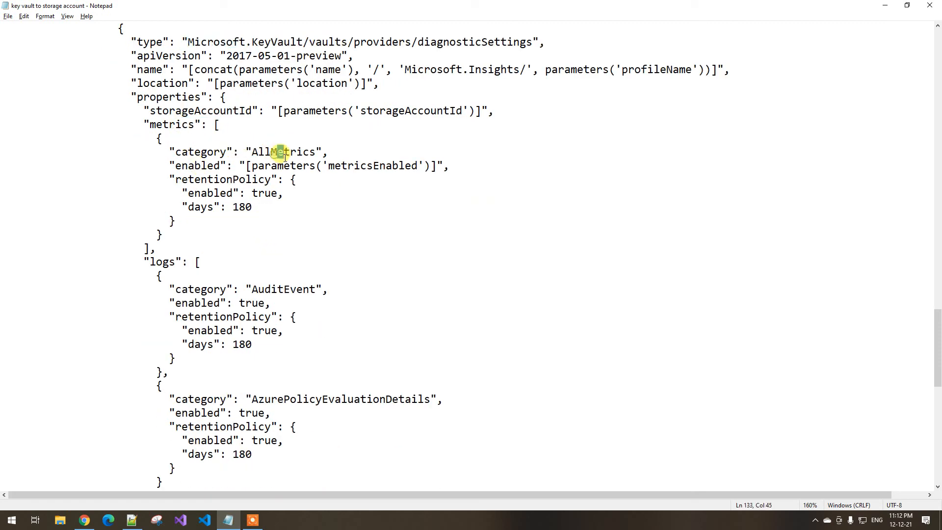
left_click_drag(233, 292, 277, 333)
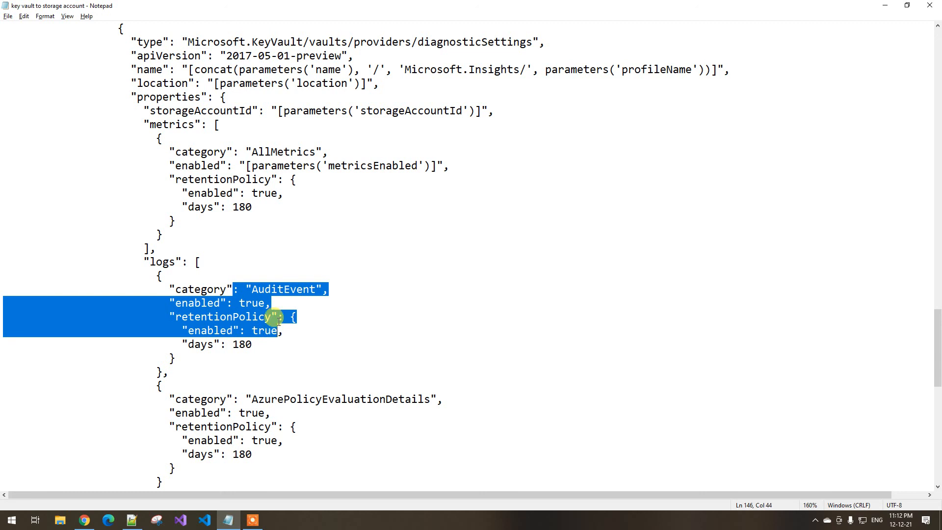
left_click(290, 363)
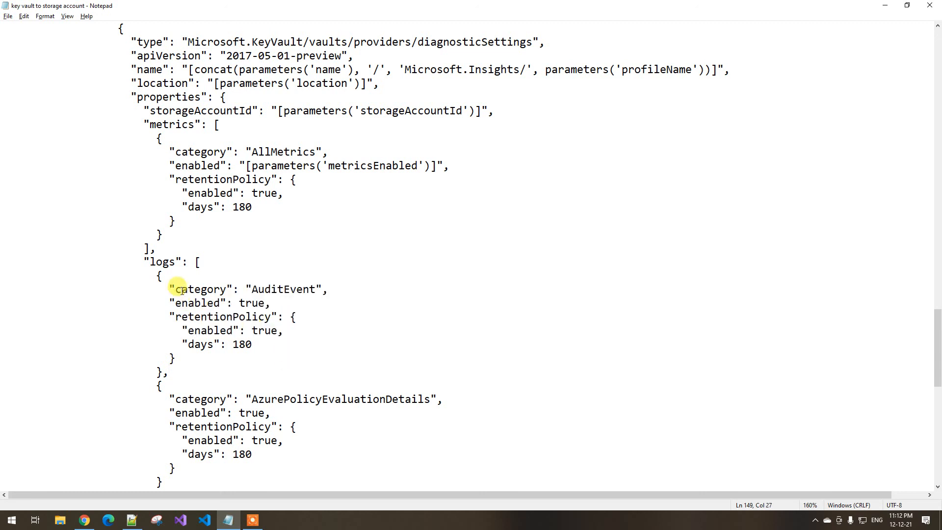
left_click_drag(180, 289, 241, 328)
left_click(239, 369)
left_click_drag(229, 171, 236, 179)
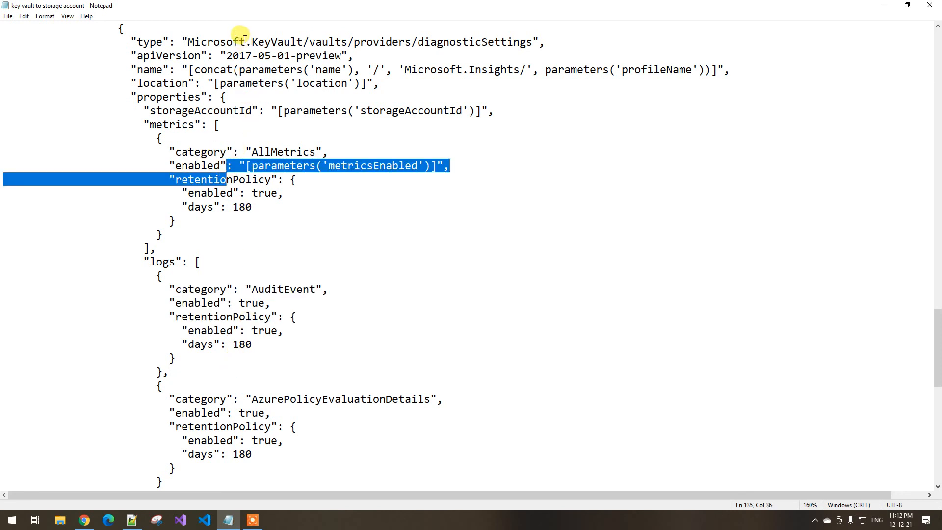
left_click_drag(245, 42, 374, 40)
left_click(360, 248)
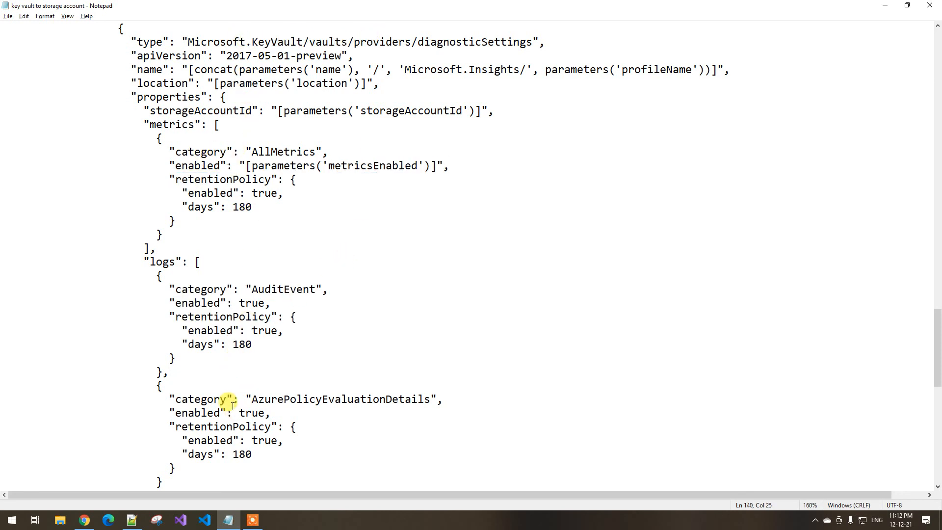